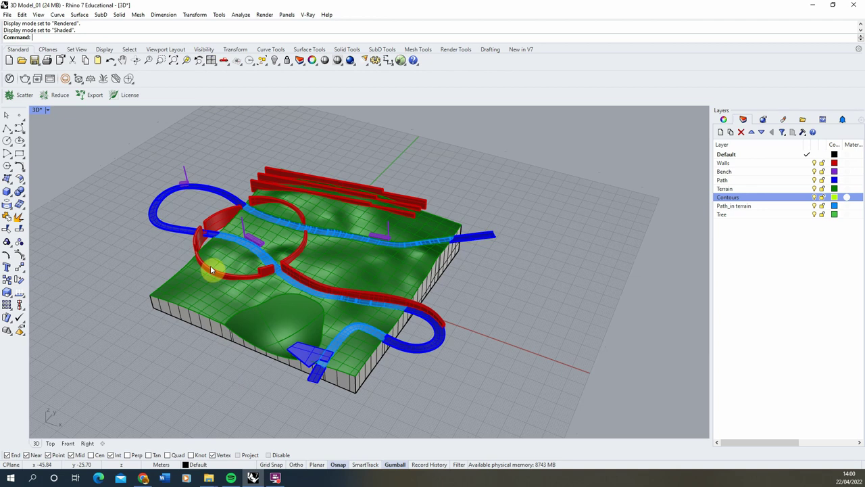
{"action": "right_click_drag", "start_coordinate": [214, 315], "coordinate": [195, 287]}
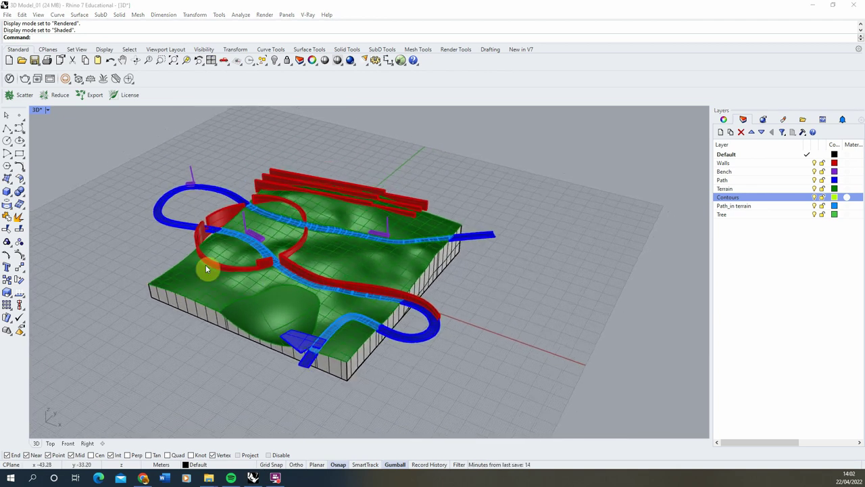
{"action": "right_click_drag", "start_coordinate": [181, 276], "coordinate": [191, 284]}
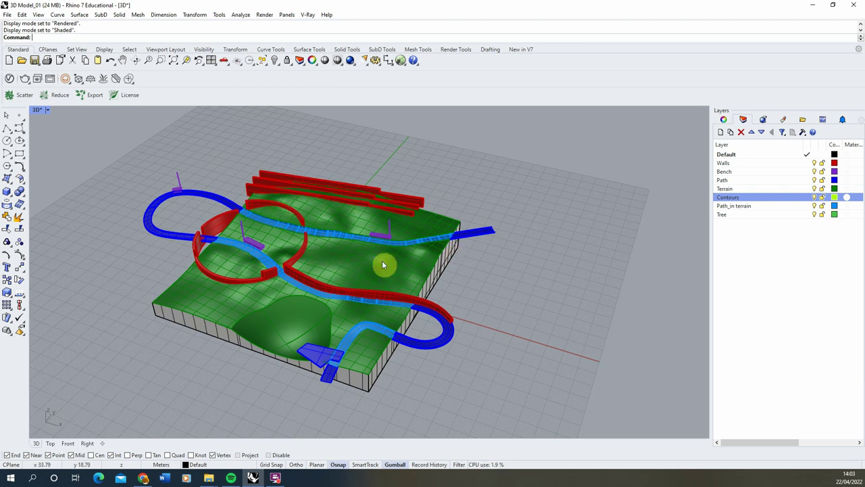
{"action": "right_click_drag", "start_coordinate": [354, 311], "coordinate": [342, 297]}
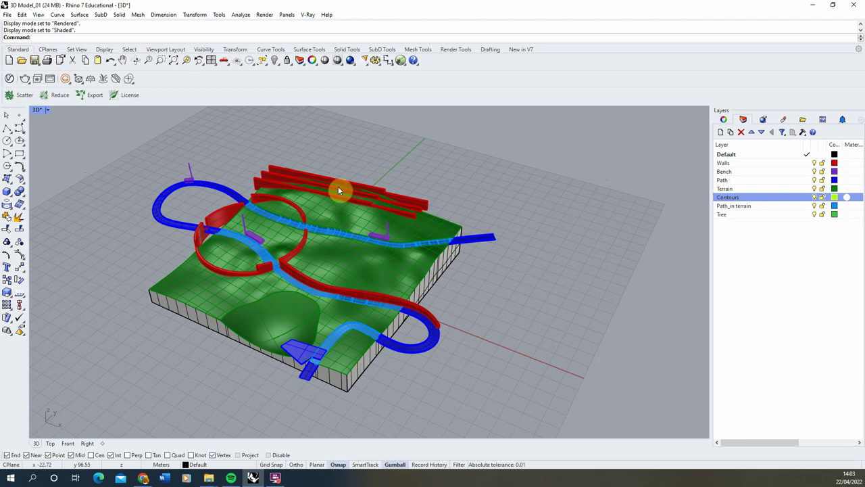
Step: Try the Parallel projection on the 3D viewport and orbit the model to view it
{"action": "left_click", "coordinate": [724, 119]}
{"action": "left_click", "coordinate": [851, 188]}
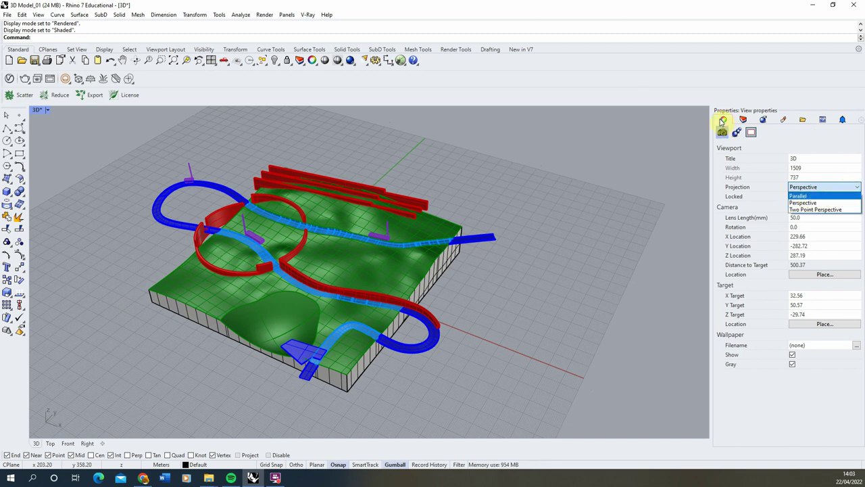
{"action": "left_click", "coordinate": [804, 195]}
{"action": "right_click_drag", "start_coordinate": [338, 233], "coordinate": [325, 260]}
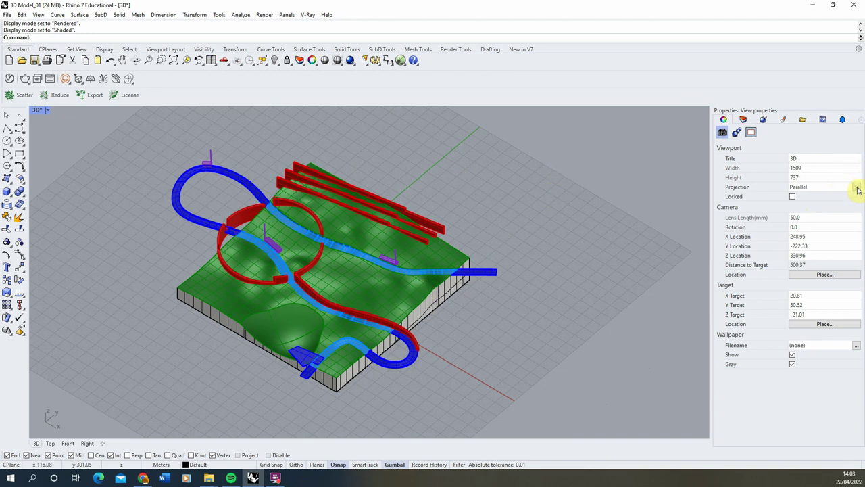
Step: Set the 3D viewport to Perspective projection with a lens length of 60 mm and frame the whole model from an oblique high angle
{"action": "left_click", "coordinate": [856, 188]}
{"action": "left_click", "coordinate": [808, 202]}
{"action": "right_click_drag", "start_coordinate": [286, 303], "coordinate": [293, 322]}
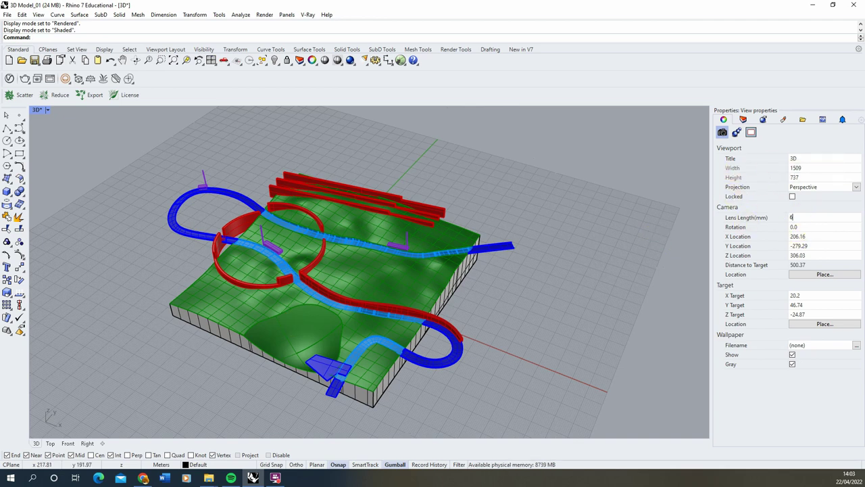
{"action": "type", "text": "0"}
{"action": "key", "text": "Return"}
{"action": "scroll", "coordinate": [340, 263], "scroll_direction": "down", "scroll_amount": 2}
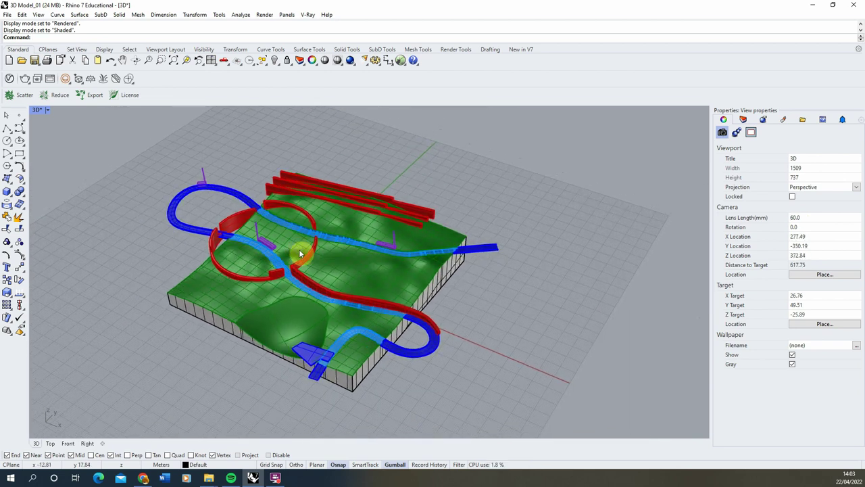
{"action": "right_click_drag", "start_coordinate": [341, 243], "coordinate": [301, 282]}
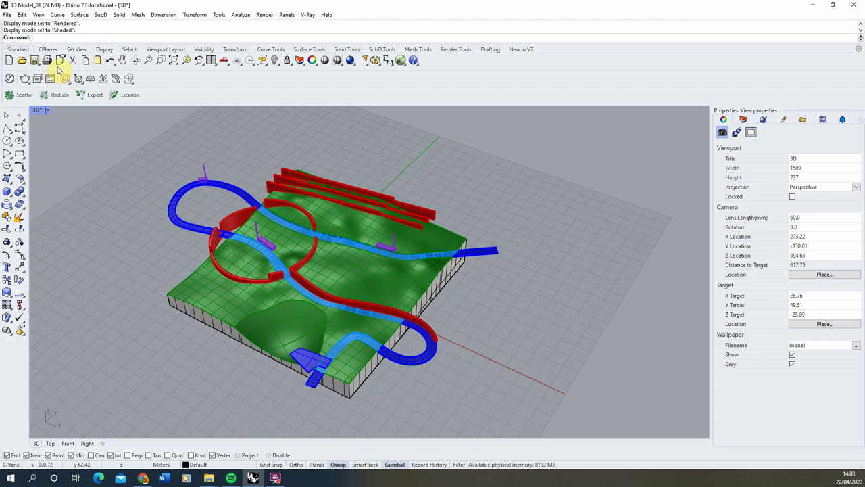
Step: Open the named views manager and dock it beside the viewport properties
{"action": "left_click", "coordinate": [39, 14]}
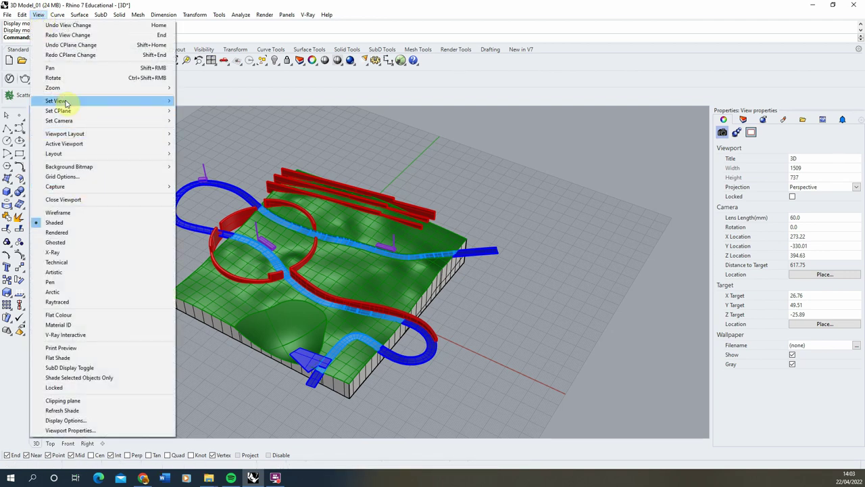
{"action": "mouse_move", "coordinate": [68, 103]}
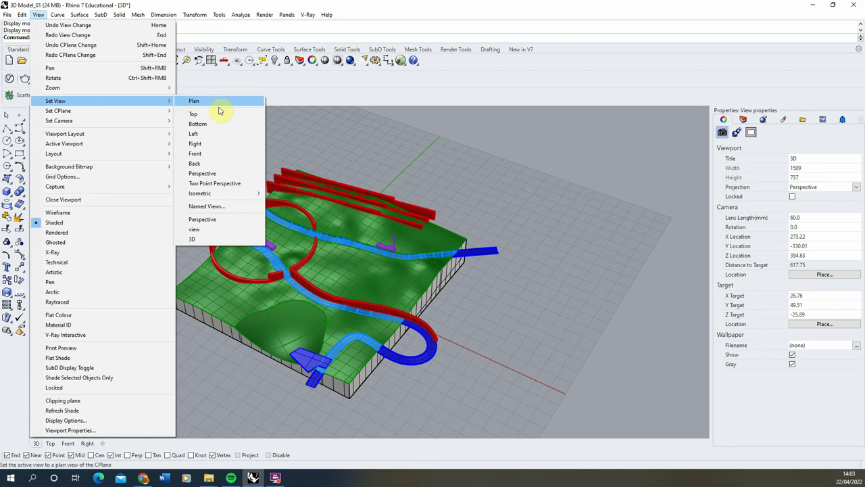
{"action": "left_click", "coordinate": [204, 206]}
{"action": "left_click_drag", "start_coordinate": [108, 127], "coordinate": [717, 154]}
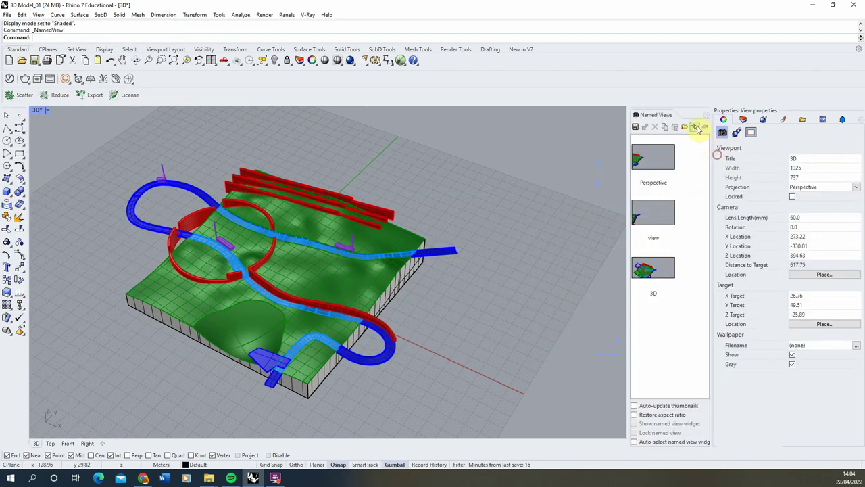
Step: Delete all existing named views and save the current camera view as 3D
{"action": "left_click", "coordinate": [651, 262], "text": "shift"}
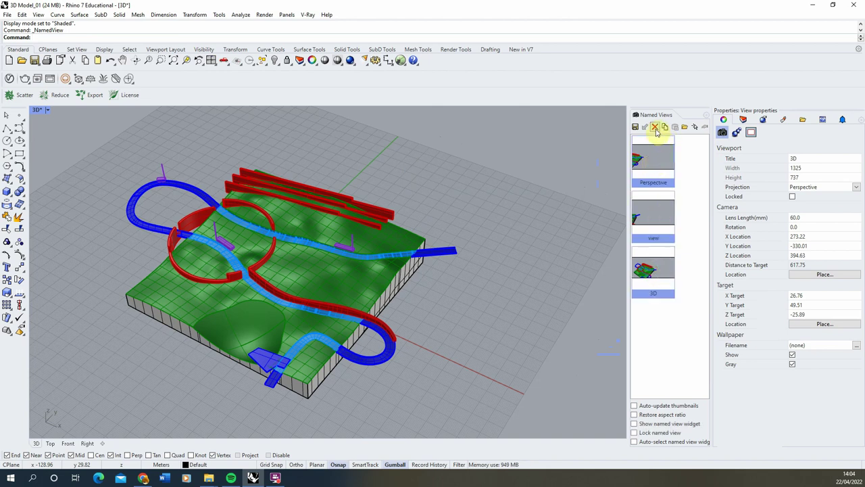
{"action": "left_click", "coordinate": [654, 126]}
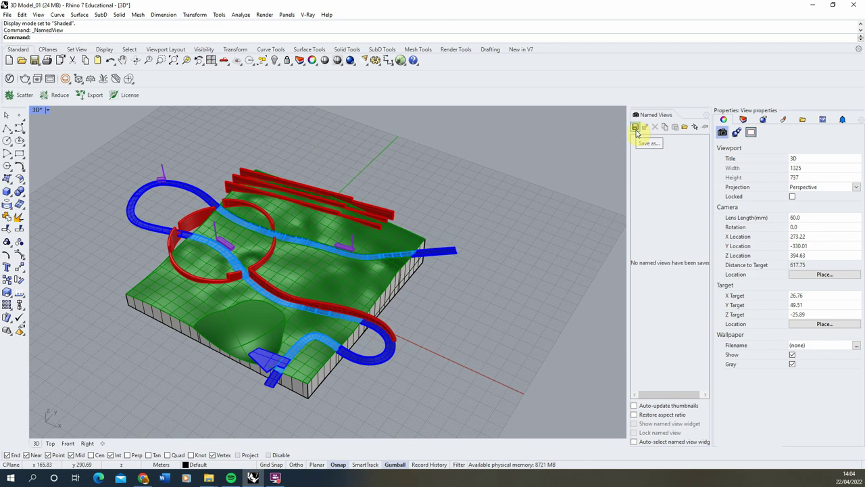
{"action": "left_click", "coordinate": [636, 129]}
{"action": "left_click", "coordinate": [454, 251]}
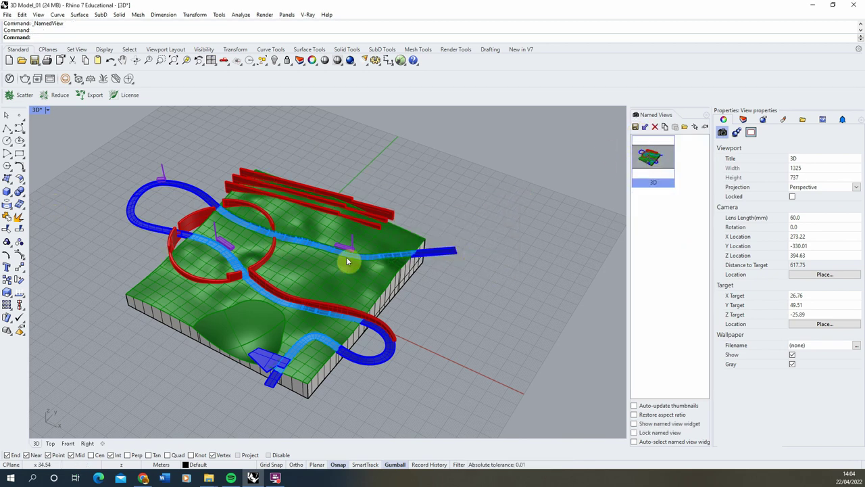
Step: Test the saved 3D view by orbiting away and restoring it, and narrow the docked list of named views
{"action": "right_click_drag", "start_coordinate": [298, 338], "coordinate": [185, 309]}
{"action": "right_click_drag", "start_coordinate": [304, 252], "coordinate": [349, 260]}
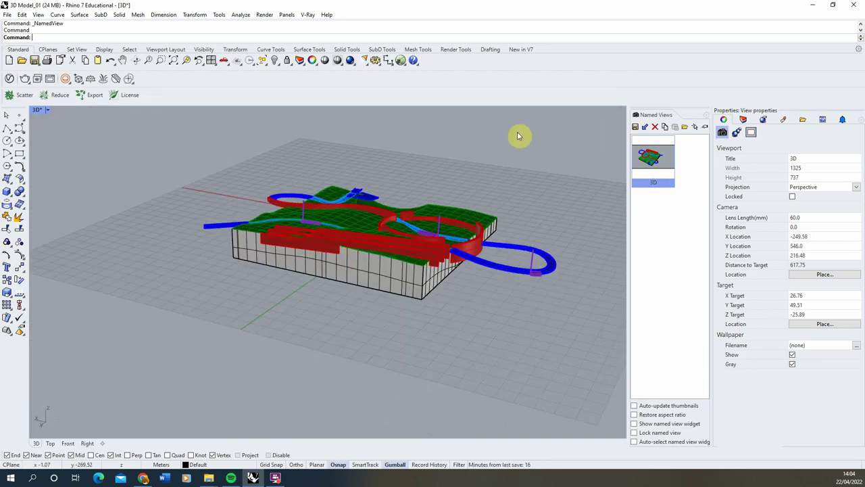
{"action": "double_click", "coordinate": [655, 159]}
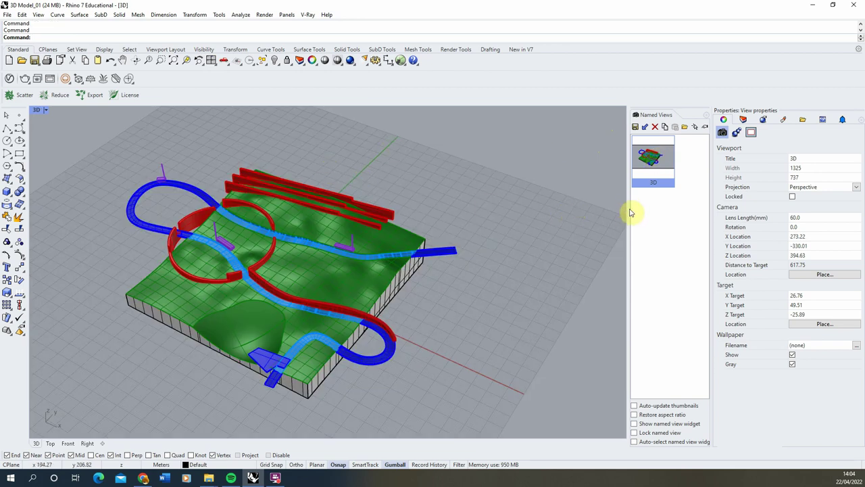
{"action": "left_click_drag", "start_coordinate": [630, 213], "coordinate": [664, 208]}
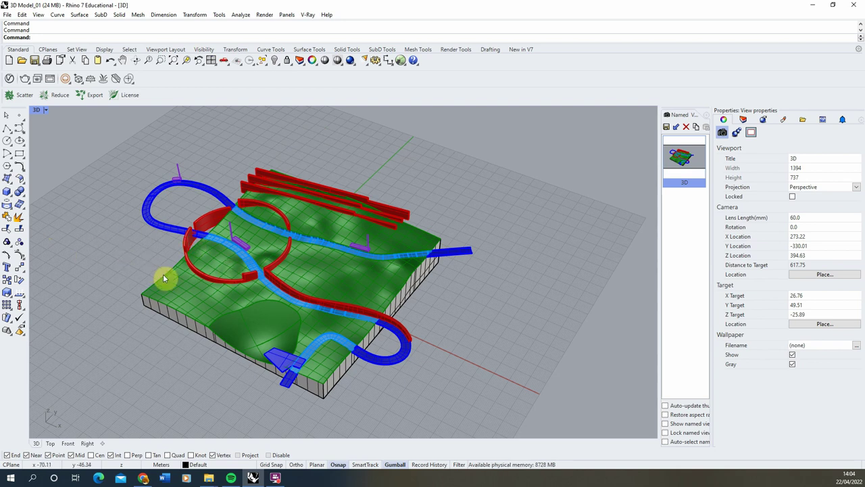
Step: Contour the terrain surfaces, the mound and the in-terrain paths vertically at 1 m spacing, starting from the terrain block's lower front corner
{"action": "left_click", "coordinate": [305, 273]}
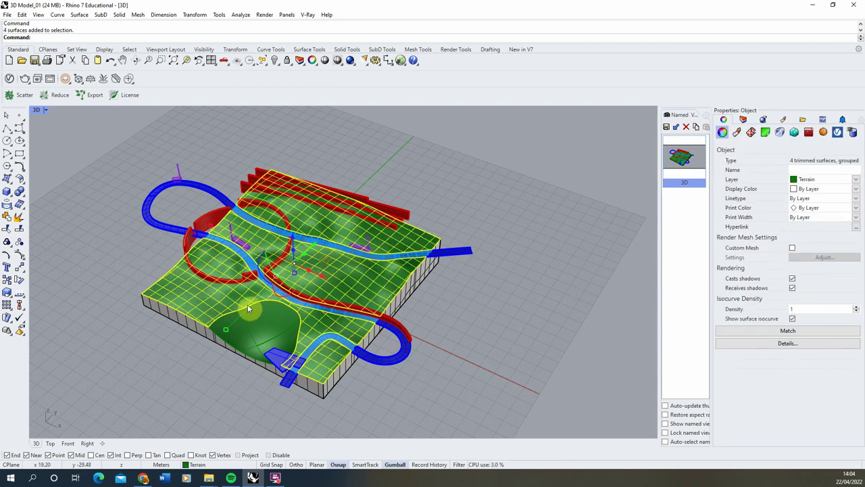
{"action": "left_click", "coordinate": [271, 319], "text": "shift"}
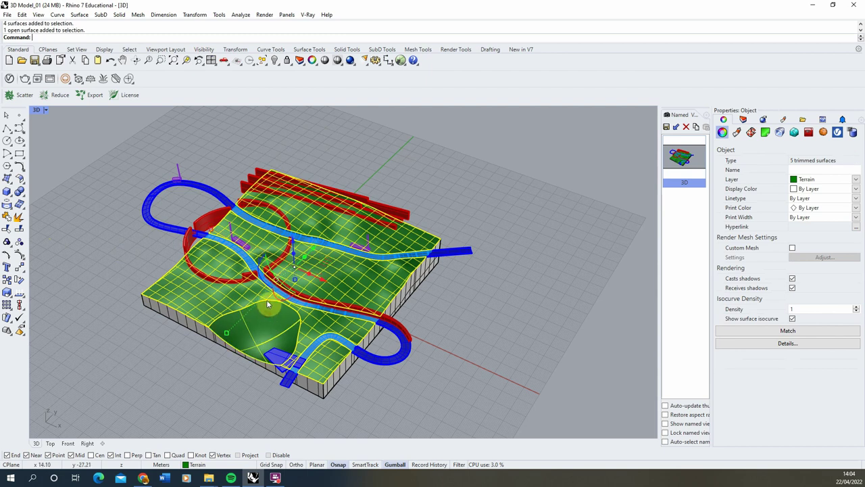
{"action": "scroll", "coordinate": [238, 228], "scroll_direction": "up", "scroll_amount": 4}
{"action": "left_click", "coordinate": [238, 228], "text": "shift"}
{"action": "scroll", "coordinate": [259, 214], "scroll_direction": "down", "scroll_amount": 5}
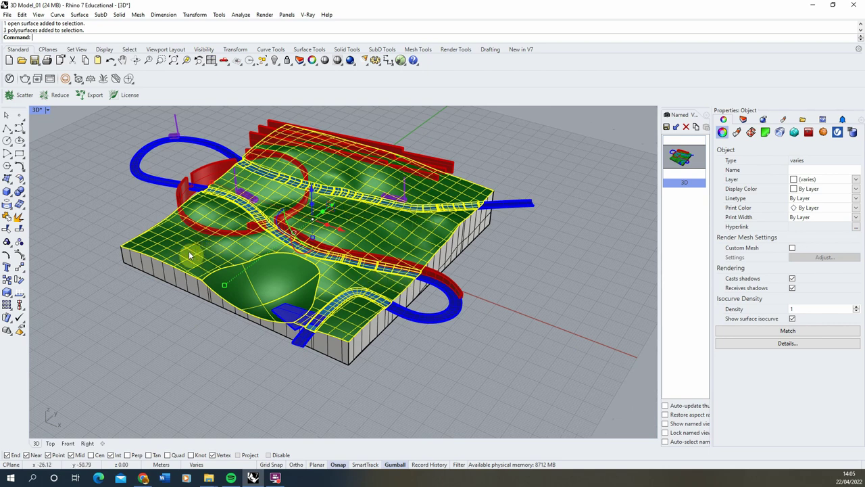
{"action": "type", "text": "ontour"}
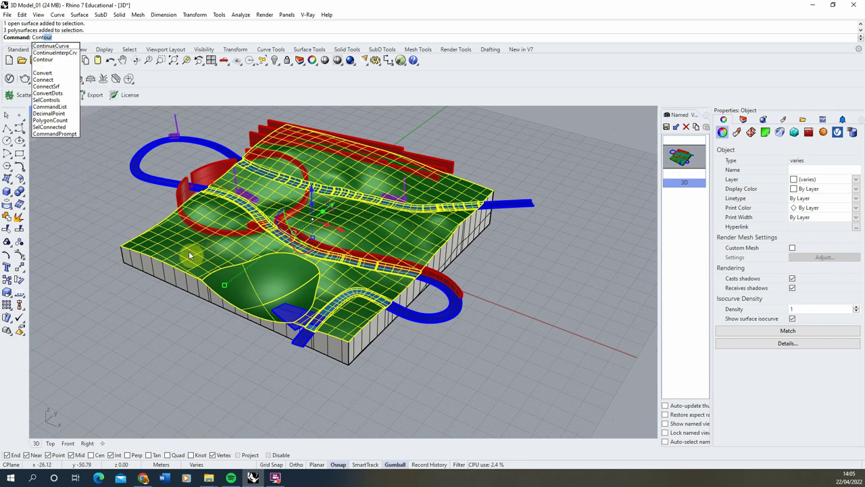
{"action": "left_click", "coordinate": [63, 38]}
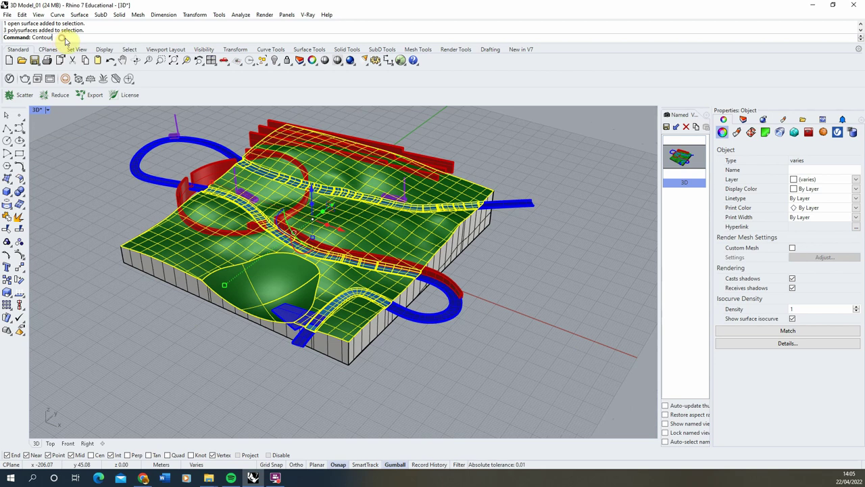
{"action": "key", "text": "Return"}
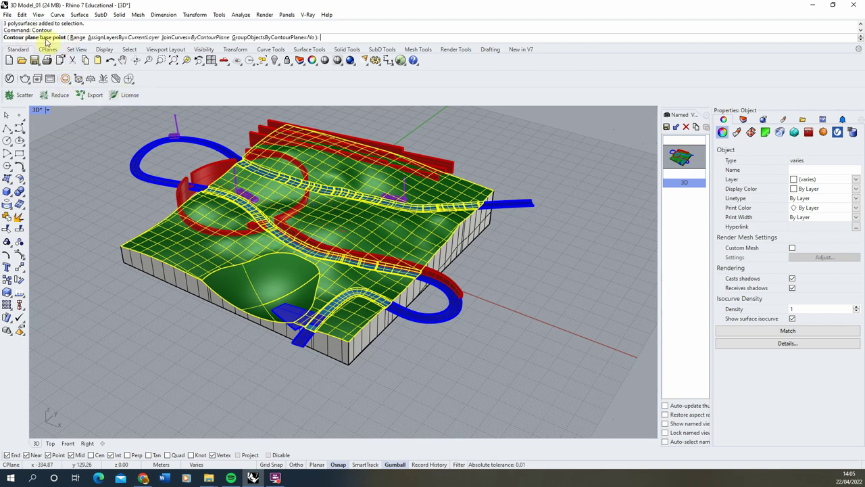
{"action": "left_click", "coordinate": [349, 363]}
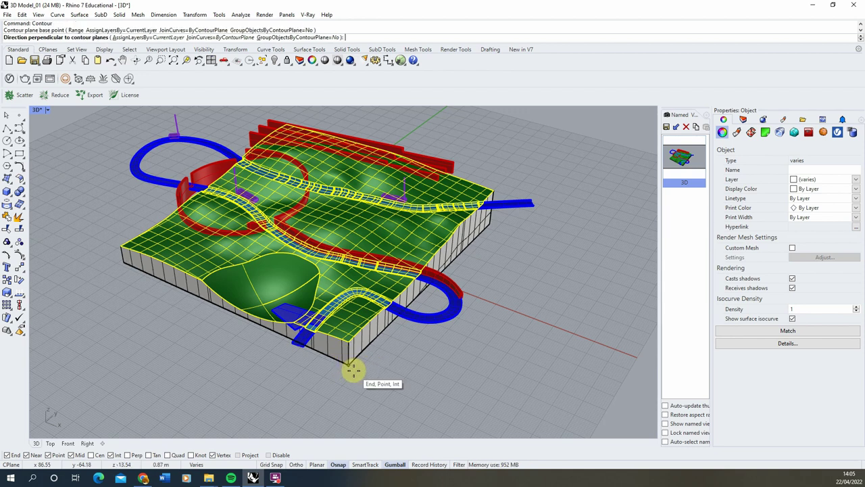
{"action": "scroll", "coordinate": [349, 369], "scroll_direction": "up", "scroll_amount": 5}
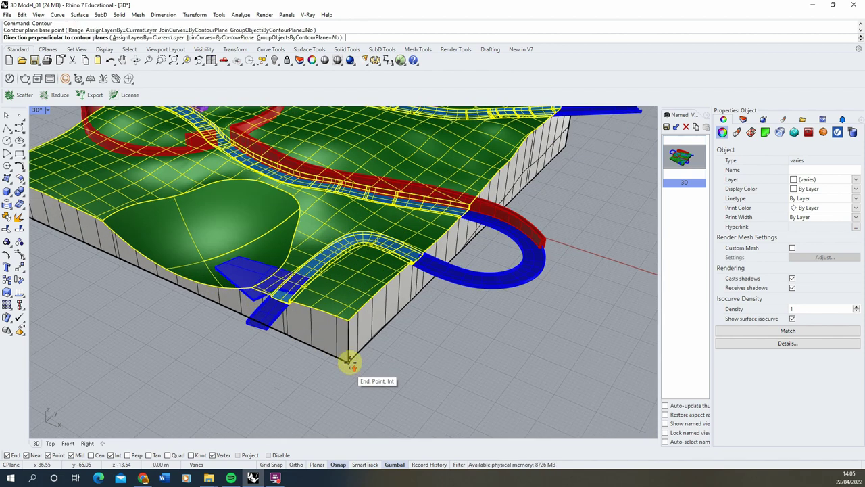
{"action": "left_click", "coordinate": [346, 322]}
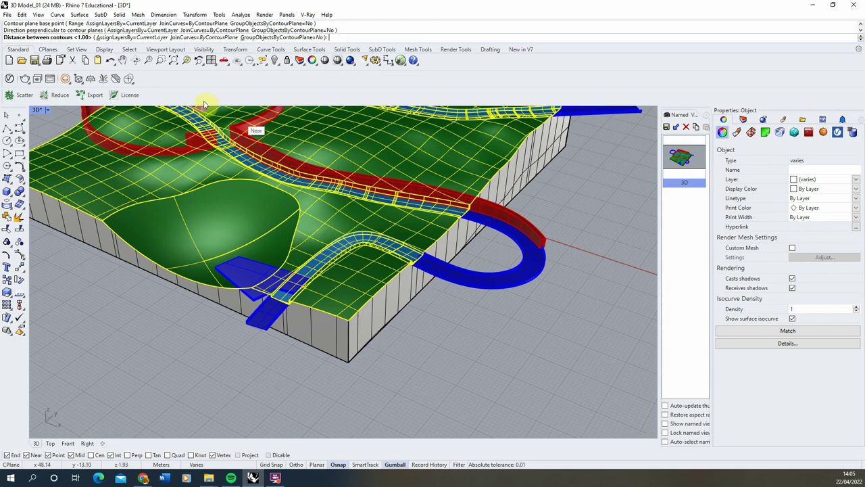
{"action": "scroll", "coordinate": [304, 298], "scroll_direction": "down", "scroll_amount": 3}
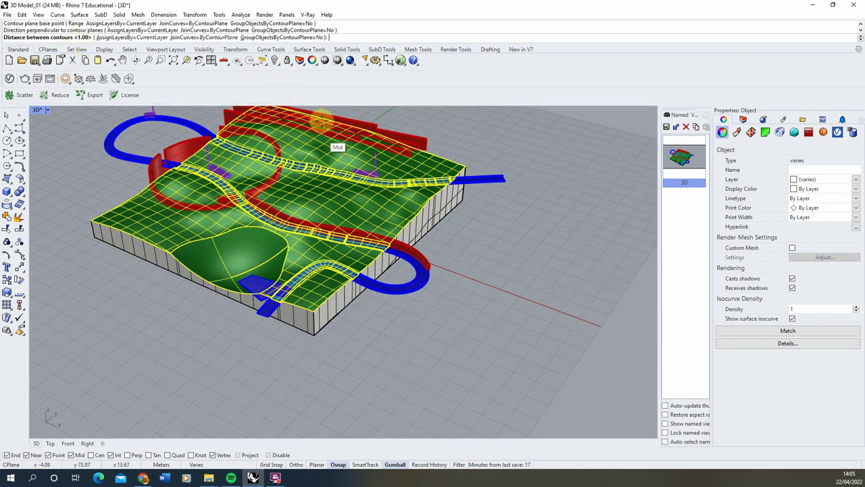
{"action": "key", "text": "Return"}
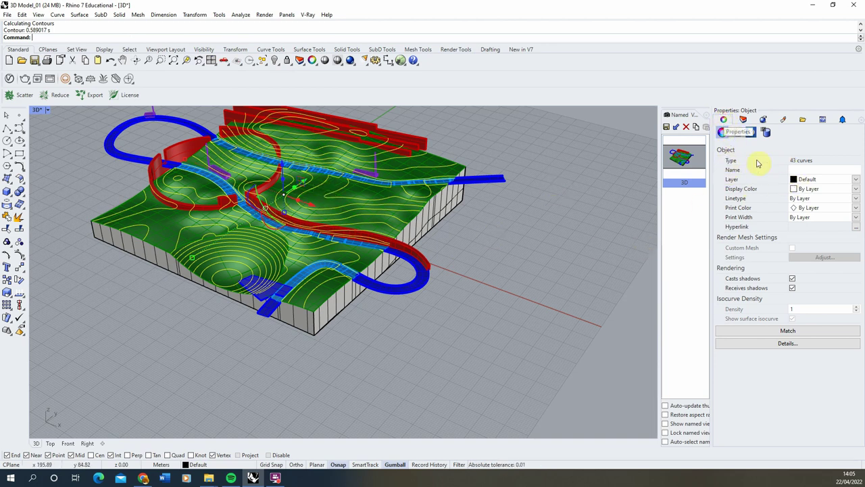
Step: Move the new contour curves to the Contours layer and deselect them
{"action": "left_click", "coordinate": [857, 179]}
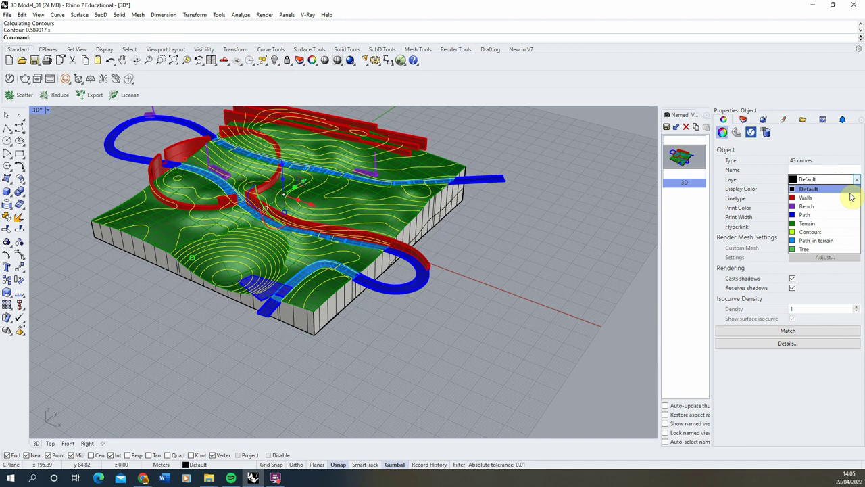
{"action": "left_click", "coordinate": [810, 233]}
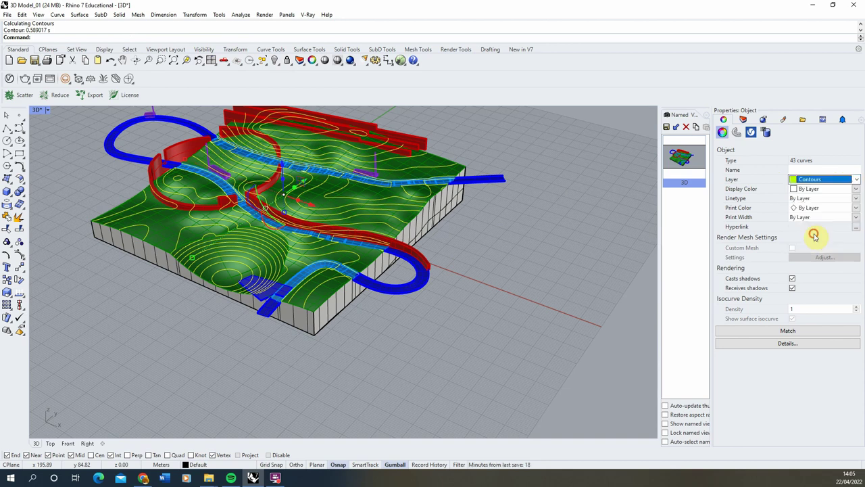
{"action": "left_click", "coordinate": [520, 254]}
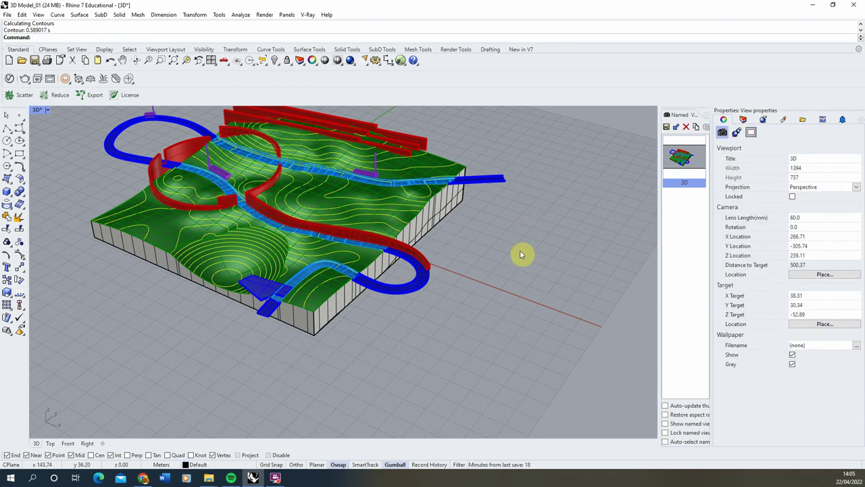
Step: Inspect the contoured terrain from a different angle and restore the saved 3D view
{"action": "right_click_drag", "start_coordinate": [450, 279], "coordinate": [332, 215]}
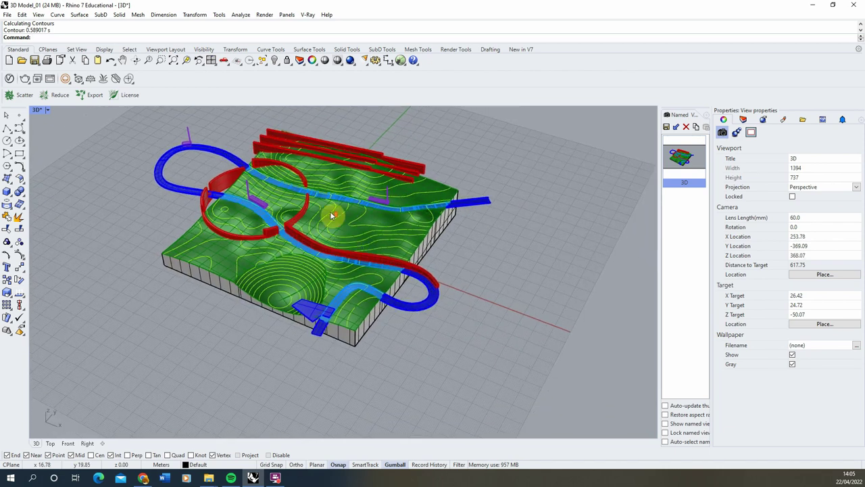
{"action": "scroll", "coordinate": [321, 213], "scroll_direction": "up", "scroll_amount": 4}
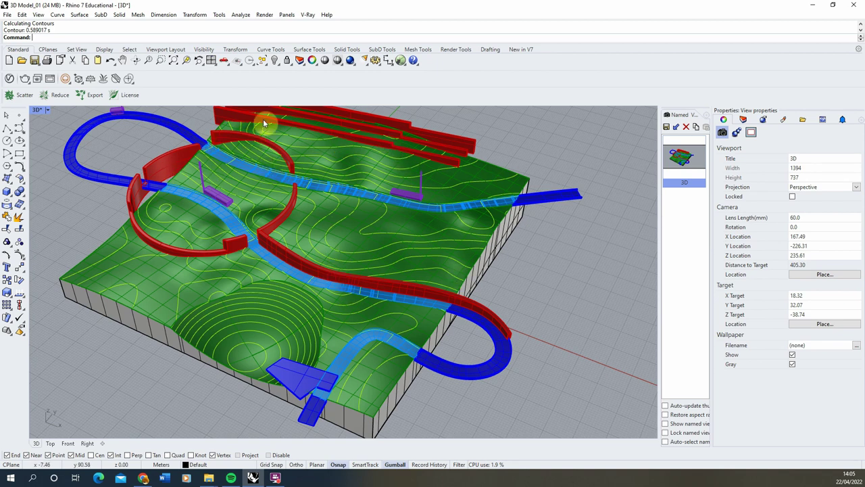
{"action": "double_click", "coordinate": [688, 156]}
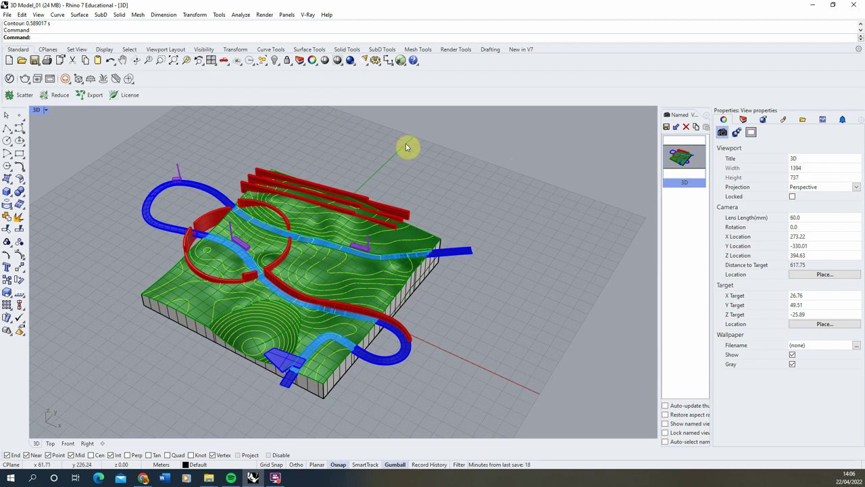
Step: Generate a Make2D of the whole model from the 3D view, maintaining source layers, with viewport rectangle and grouped output
{"action": "left_click_drag", "start_coordinate": [547, 127], "coordinate": [87, 418]}
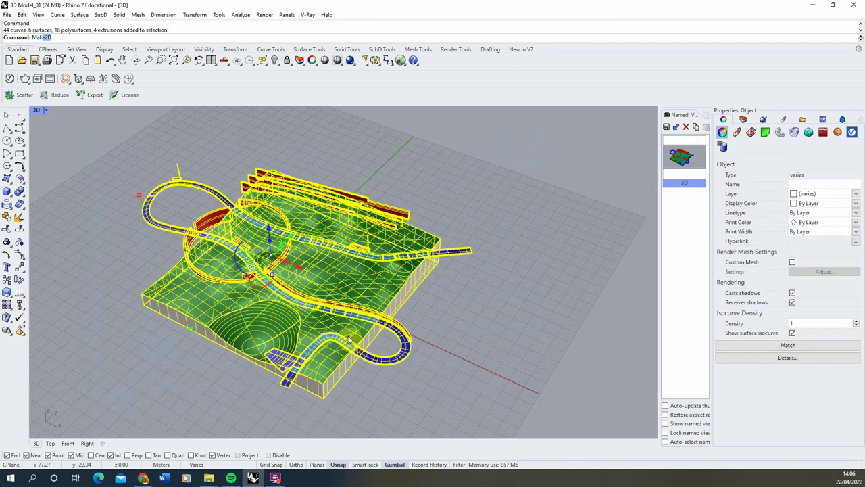
{"action": "key", "text": "Return"}
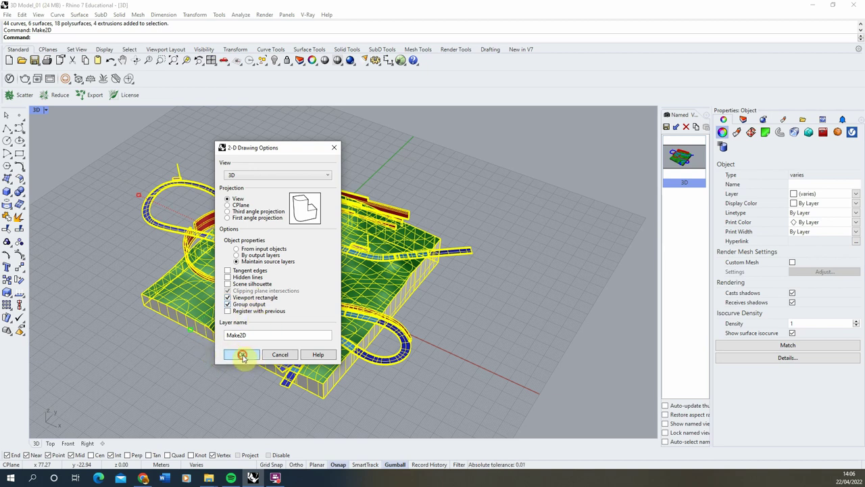
{"action": "left_click", "coordinate": [242, 354]}
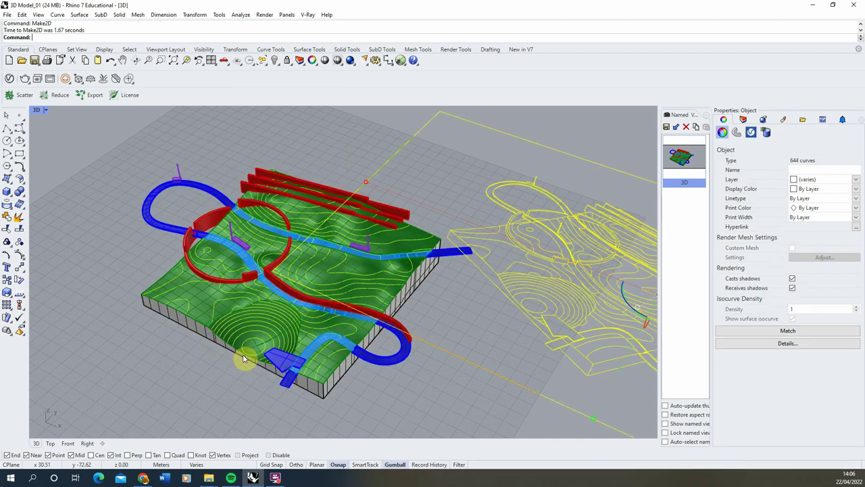
Step: Maximise the Top view and move the 2D linework horizontally clear of the 3D model
{"action": "double_click", "coordinate": [37, 110]}
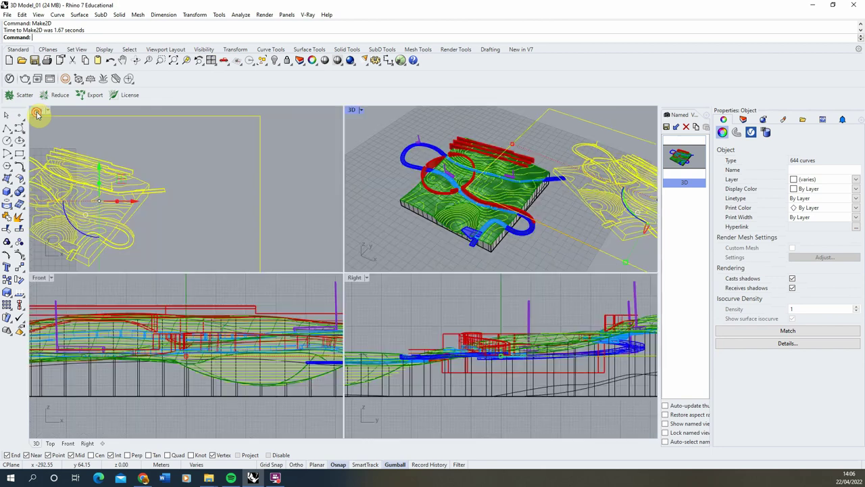
{"action": "double_click", "coordinate": [37, 110]}
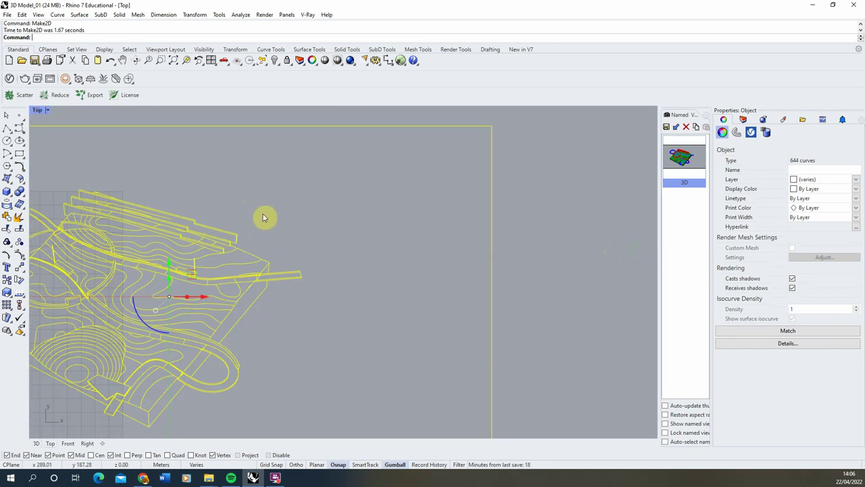
{"action": "scroll", "coordinate": [284, 212], "scroll_direction": "down", "scroll_amount": 5}
{"action": "left_click_drag", "start_coordinate": [293, 235], "coordinate": [451, 235]}
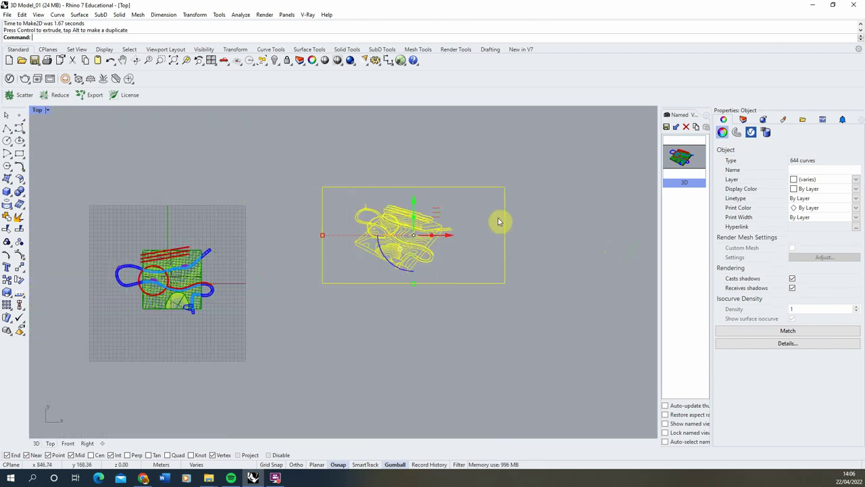
{"action": "scroll", "coordinate": [440, 230], "scroll_direction": "up", "scroll_amount": 5}
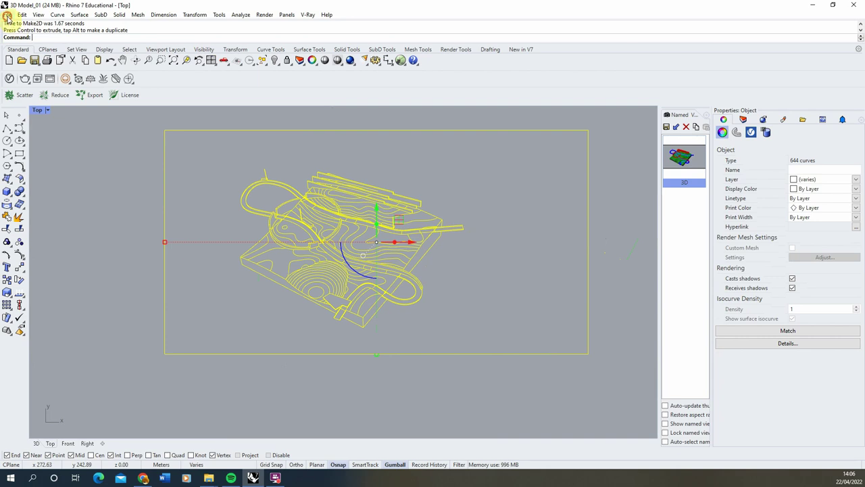
Step: Export the selected linework as an Adobe Illustrator file named Lines, using a snapshot of the current view in RGB, and deselect it
{"action": "left_click", "coordinate": [7, 14]}
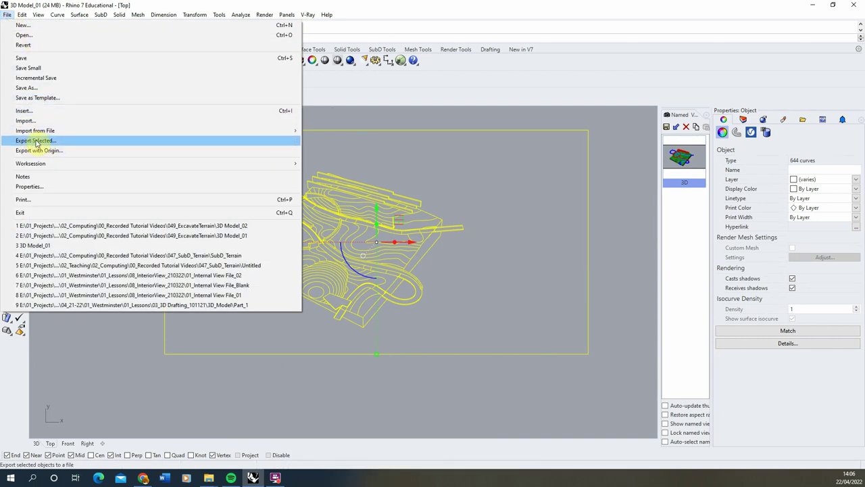
{"action": "left_click", "coordinate": [58, 142]}
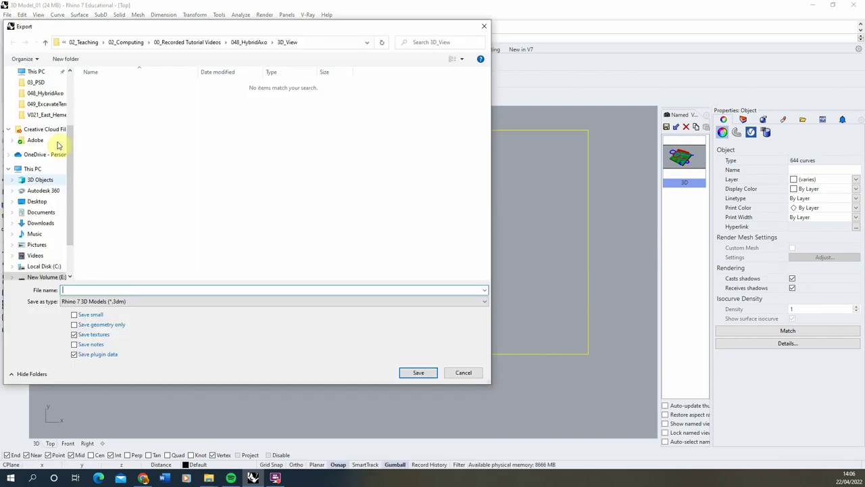
{"action": "left_click", "coordinate": [85, 303]}
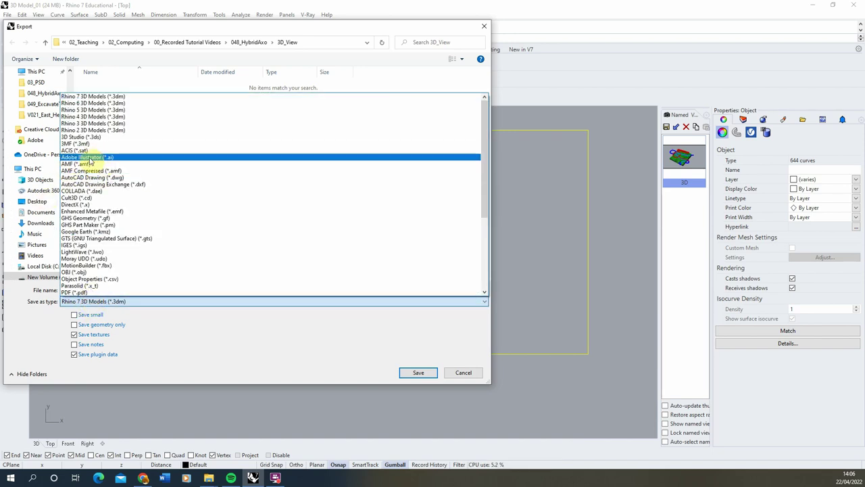
{"action": "left_click", "coordinate": [86, 158]}
{"action": "left_click", "coordinate": [91, 290]}
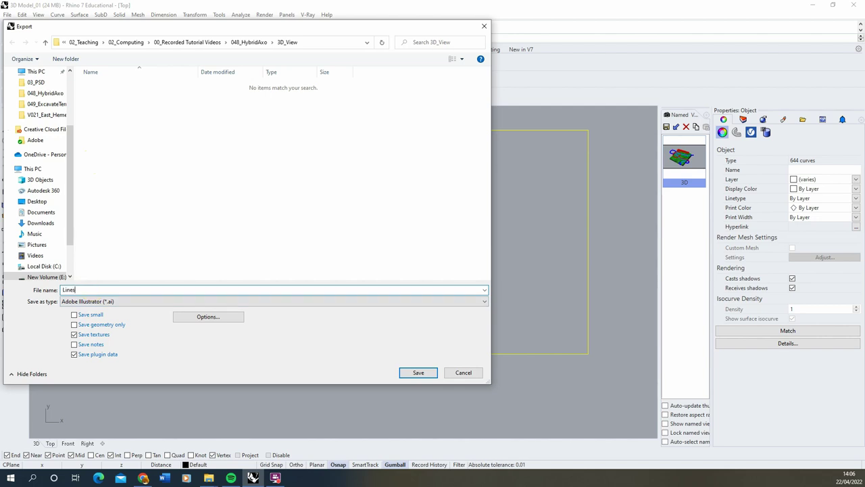
{"action": "type", "text": "Lines"}
{"action": "key", "text": "Return"}
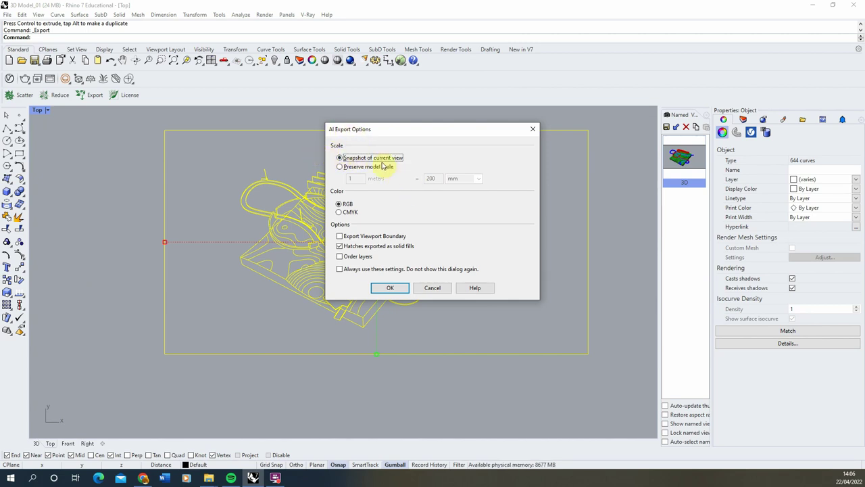
{"action": "left_click", "coordinate": [389, 290]}
{"action": "left_click", "coordinate": [305, 382]}
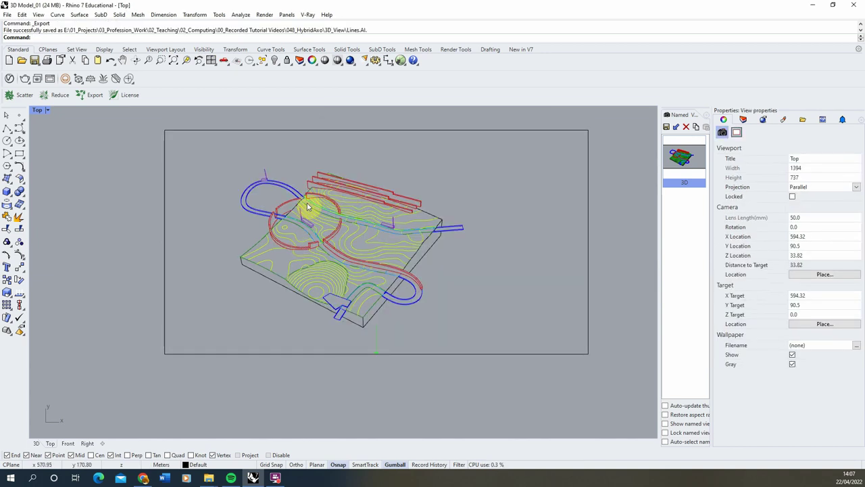
Step: Display the layer list and examine the Make2D sublayers alongside the coloured linework
{"action": "scroll", "coordinate": [291, 203], "scroll_direction": "up", "scroll_amount": 2}
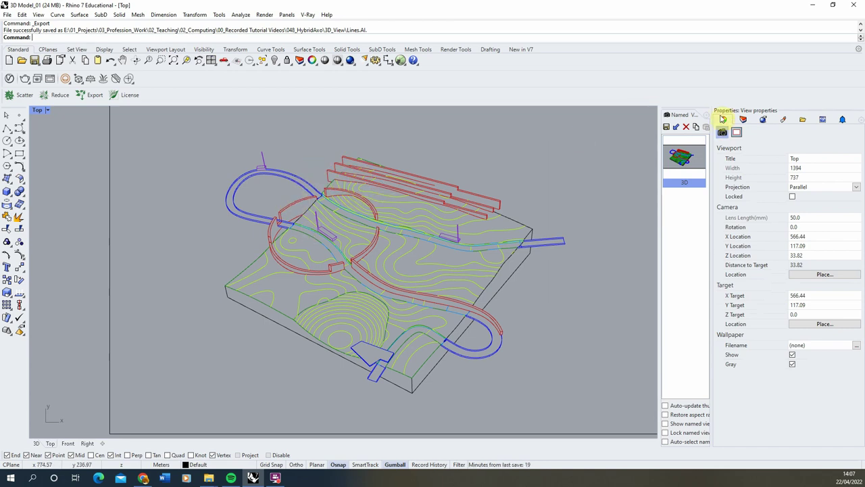
{"action": "left_click", "coordinate": [741, 122]}
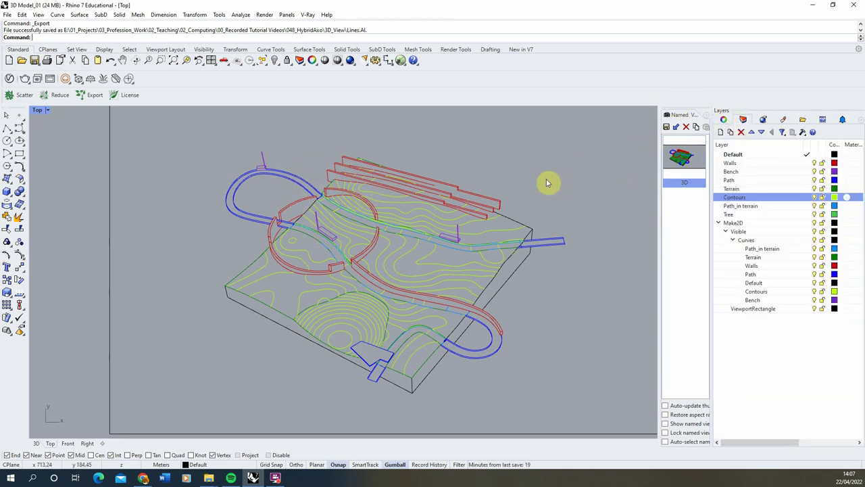
{"action": "scroll", "coordinate": [188, 234], "scroll_direction": "down", "scroll_amount": 4}
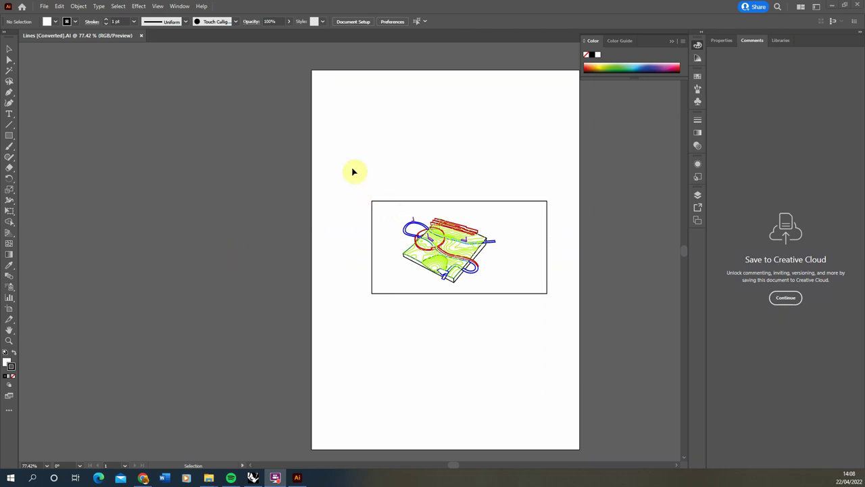
Step: In Illustrator, show the layers of Lines, scale all linework up proportionally to about 1229 pt wide, and centre it over the artboard
{"action": "left_click", "coordinate": [698, 197]}
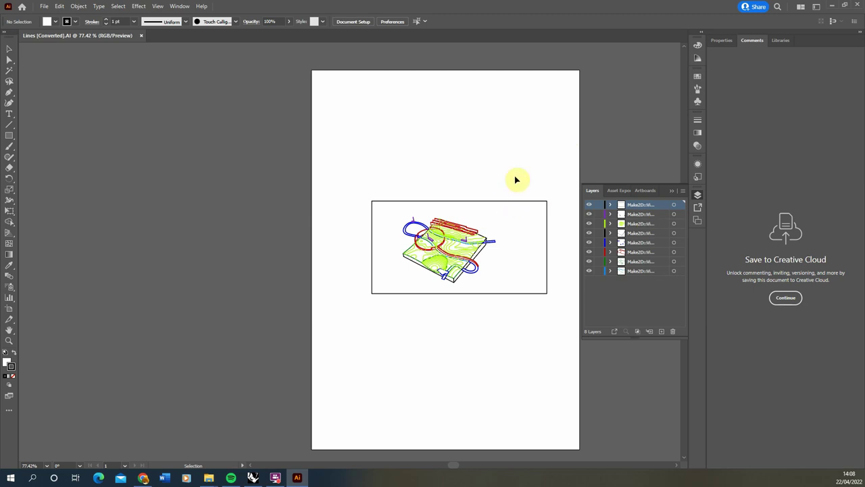
{"action": "scroll", "coordinate": [171, 234], "scroll_direction": "down", "scroll_amount": 1}
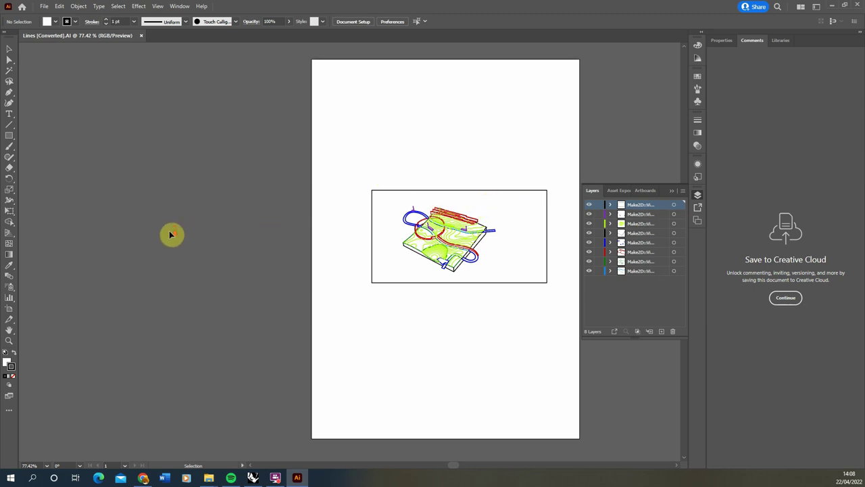
{"action": "scroll", "coordinate": [172, 234], "scroll_direction": "down", "scroll_amount": 1, "text": "alt"}
{"action": "mouse_move", "coordinate": [319, 167]}
{"action": "left_mouse_down"}
{"action": "mouse_move", "coordinate": [447, 261]}
{"action": "mouse_move", "coordinate": [531, 303]}
{"action": "left_mouse_up"}
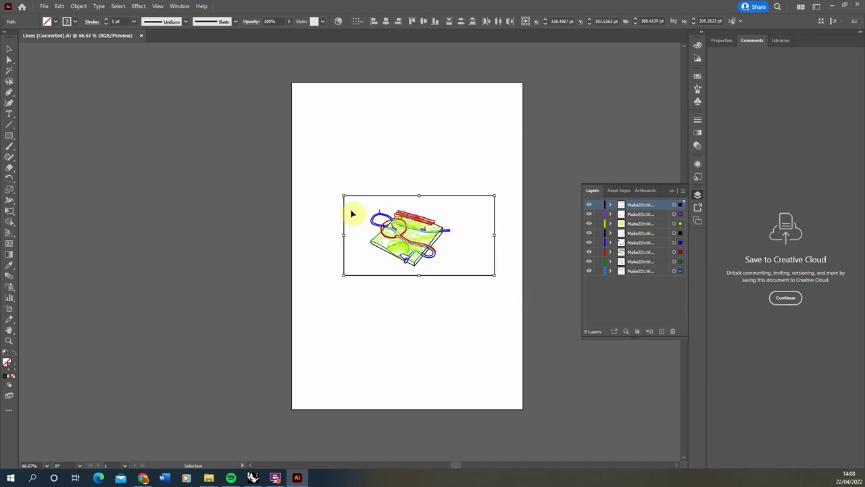
{"action": "left_click_drag", "start_coordinate": [344, 275], "coordinate": [131, 399]}
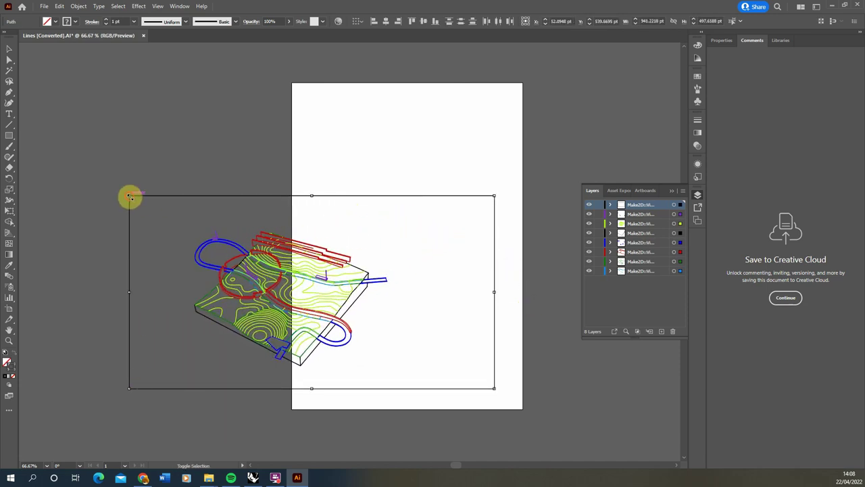
{"action": "mouse_move", "coordinate": [129, 196]}
{"action": "left_mouse_down", "text": "shift"}
{"action": "mouse_move", "coordinate": [47, 131]}
{"action": "mouse_move", "coordinate": [56, 129]}
{"action": "left_mouse_up", "text": "shift"}
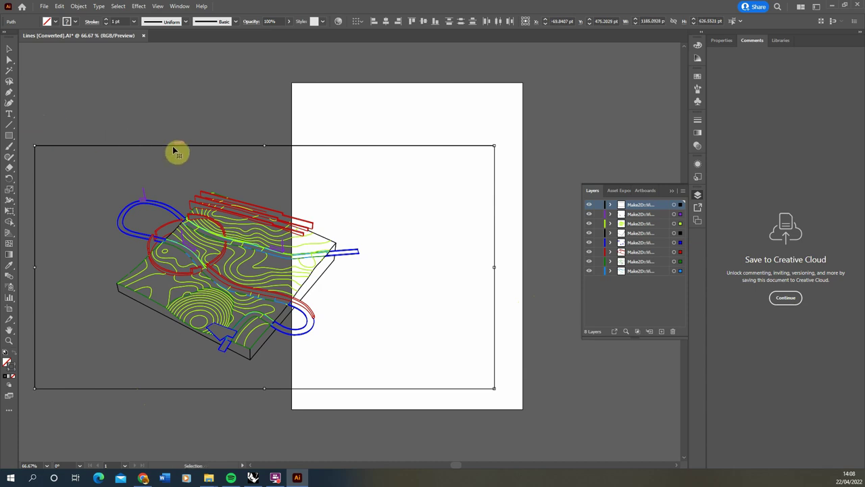
{"action": "mouse_move", "coordinate": [173, 150]}
{"action": "left_mouse_down", "text": "shift"}
{"action": "mouse_move", "coordinate": [284, 124]}
{"action": "mouse_move", "coordinate": [209, 131]}
{"action": "mouse_move", "coordinate": [136, 112]}
{"action": "mouse_move", "coordinate": [148, 115]}
{"action": "left_mouse_up", "text": "shift"}
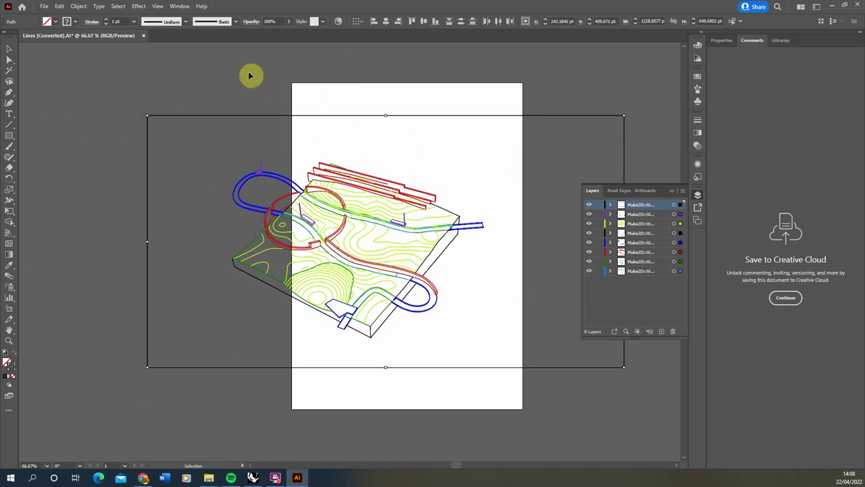
{"action": "left_click", "coordinate": [285, 96]}
Step: Edit the artboard so that its upper and left edges meet the viewport rectangle around the drawing
{"action": "scroll", "coordinate": [286, 270], "scroll_direction": "down", "scroll_amount": 2}
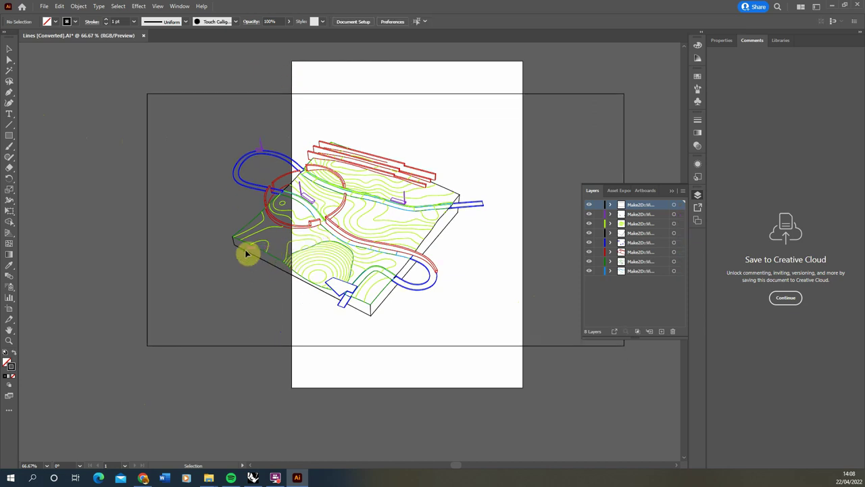
{"action": "scroll", "coordinate": [517, 147], "scroll_direction": "up", "scroll_amount": 3}
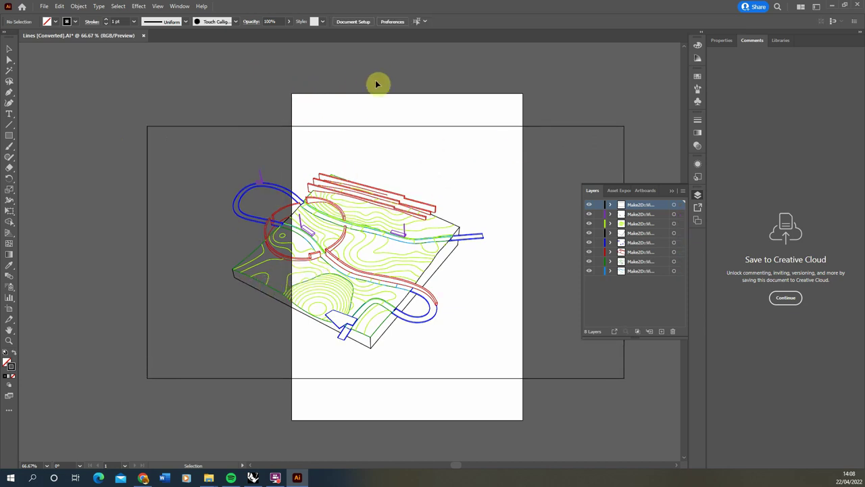
{"action": "left_click", "coordinate": [354, 22]}
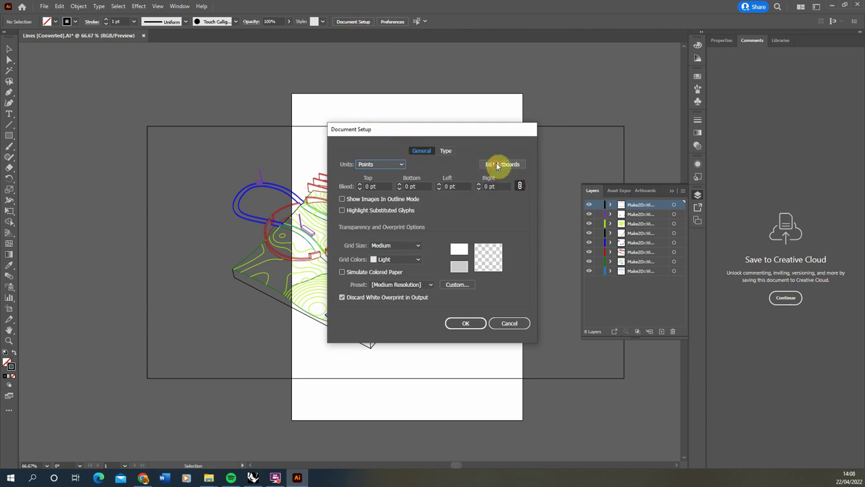
{"action": "left_click", "coordinate": [496, 167]}
{"action": "left_click_drag", "start_coordinate": [408, 94], "coordinate": [406, 126]}
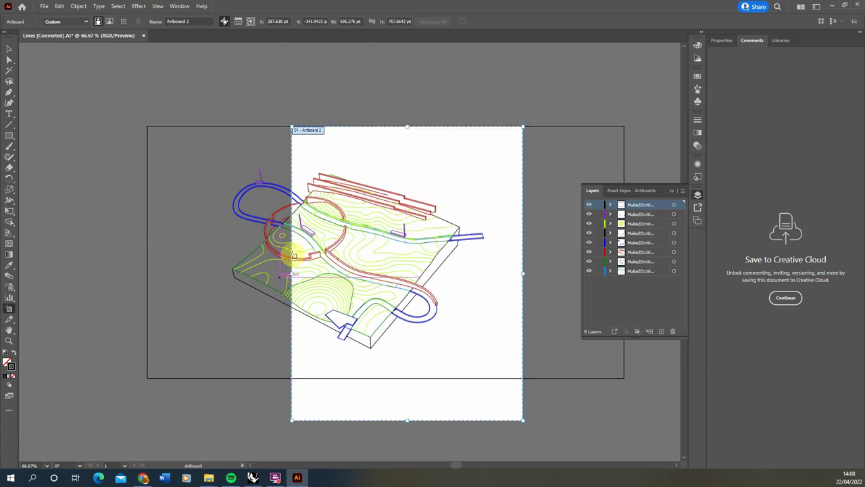
{"action": "left_click_drag", "start_coordinate": [281, 275], "coordinate": [144, 275]}
{"action": "scroll", "coordinate": [144, 276], "scroll_direction": "up", "scroll_amount": 1}
{"action": "scroll", "coordinate": [144, 276], "scroll_direction": "up", "scroll_amount": 1}
{"action": "scroll", "coordinate": [143, 281], "scroll_direction": "up", "scroll_amount": 6, "text": "alt"}
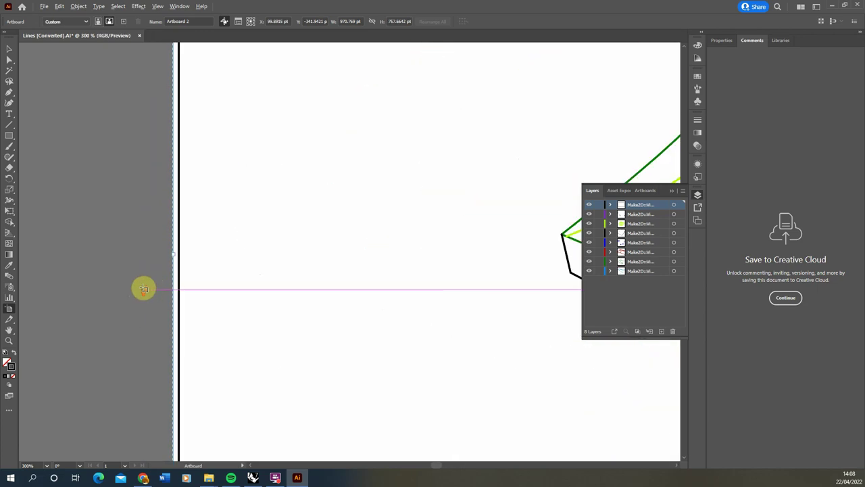
{"action": "left_click_drag", "start_coordinate": [174, 244], "coordinate": [181, 242]}
Step: Fit the artboard's lower and right edges to the viewport rectangle, about 1229 by 650 pt overall, and finish artboard editing
{"action": "scroll", "coordinate": [131, 216], "scroll_direction": "down", "scroll_amount": 1, "text": "alt"}
{"action": "scroll", "coordinate": [131, 217], "scroll_direction": "down", "scroll_amount": 4, "text": "alt"}
{"action": "scroll", "coordinate": [277, 331], "scroll_direction": "up", "scroll_amount": 3, "text": "alt"}
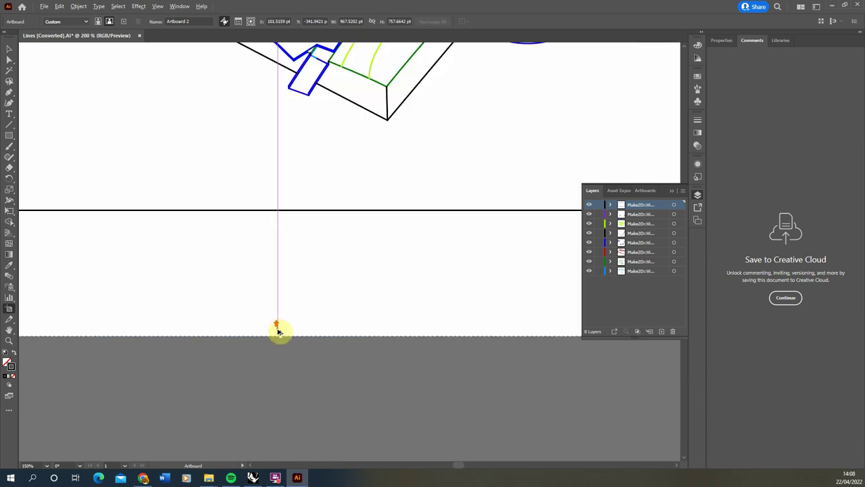
{"action": "left_click_drag", "start_coordinate": [277, 334], "coordinate": [286, 209]}
{"action": "scroll", "coordinate": [230, 253], "scroll_direction": "down", "scroll_amount": 6, "text": "alt"}
{"action": "scroll", "coordinate": [336, 209], "scroll_direction": "up", "scroll_amount": 5, "text": "alt"}
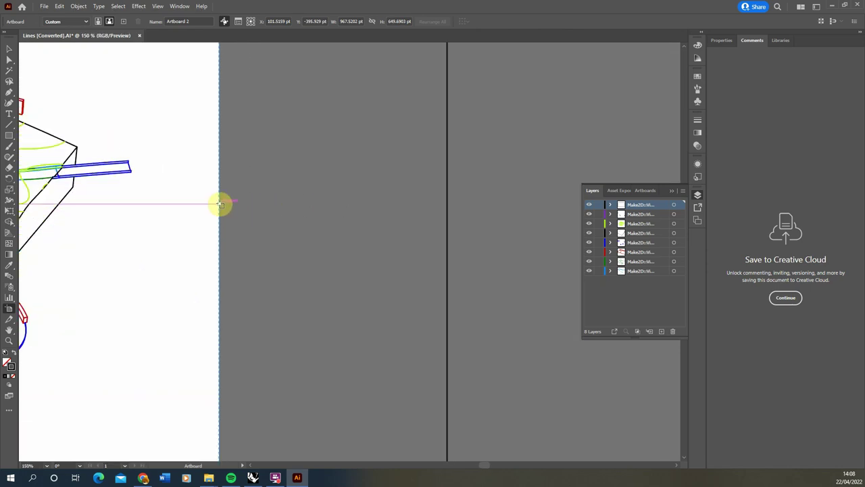
{"action": "left_click_drag", "start_coordinate": [218, 203], "coordinate": [446, 203]}
{"action": "scroll", "coordinate": [450, 232], "scroll_direction": "down", "scroll_amount": 4, "text": "alt"}
{"action": "scroll", "coordinate": [446, 230], "scroll_direction": "up", "scroll_amount": 2, "text": "alt"}
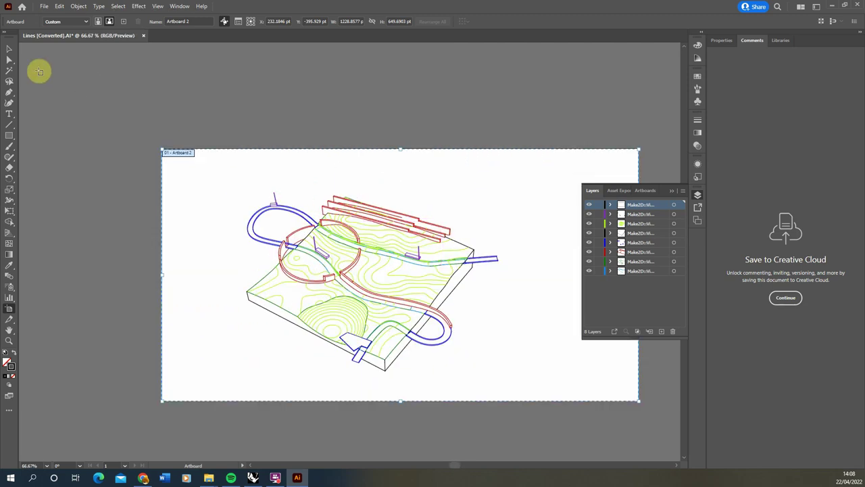
{"action": "left_click", "coordinate": [9, 50]}
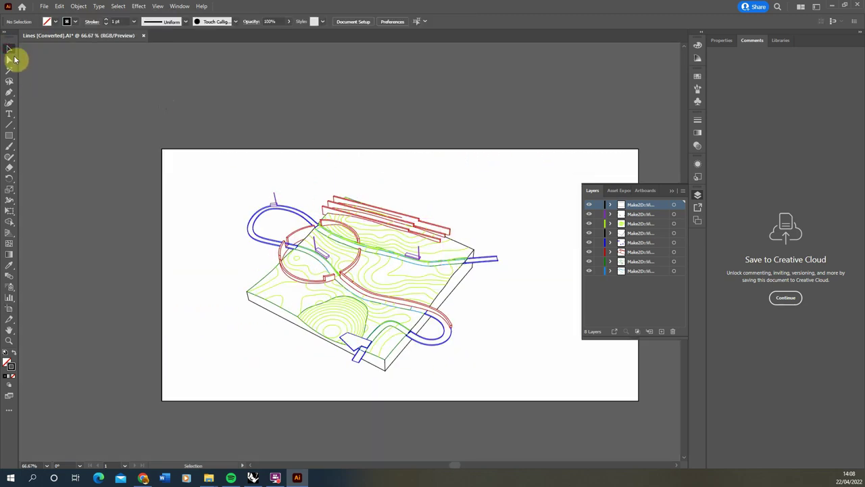
{"action": "scroll", "coordinate": [79, 177], "scroll_direction": "down", "scroll_amount": 1, "text": "alt"}
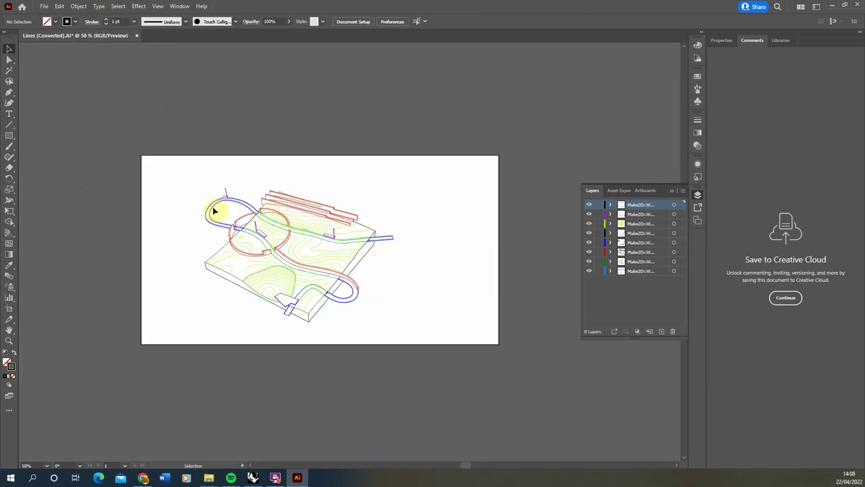
Step: Select all the linework of the drawing and set its stroke colour to black
{"action": "scroll", "coordinate": [270, 249], "scroll_direction": "up", "scroll_amount": 2, "text": "alt"}
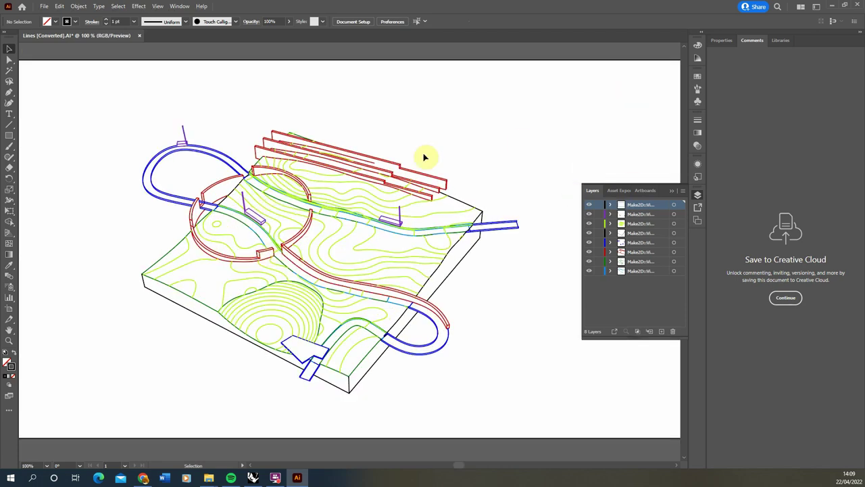
{"action": "scroll", "coordinate": [399, 166], "scroll_direction": "down", "scroll_amount": 1, "text": "alt"}
{"action": "left_click_drag", "start_coordinate": [387, 126], "coordinate": [389, 127]}
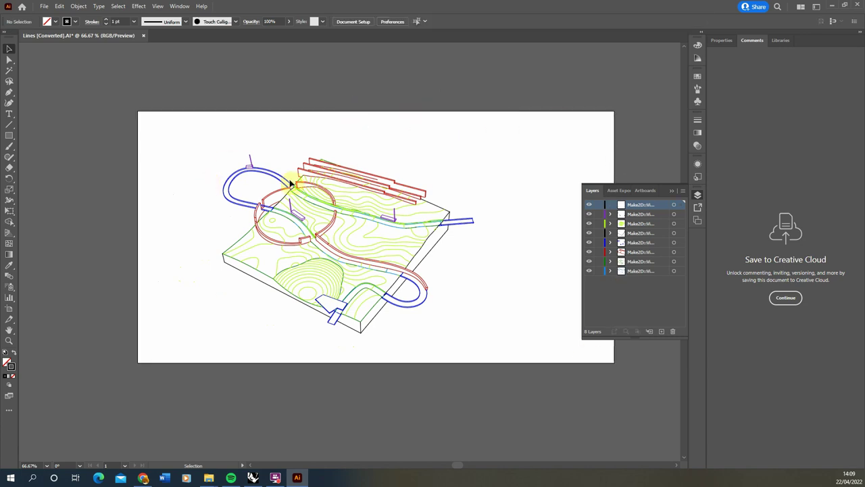
{"action": "scroll", "coordinate": [338, 211], "scroll_direction": "up", "scroll_amount": 1, "text": "alt"}
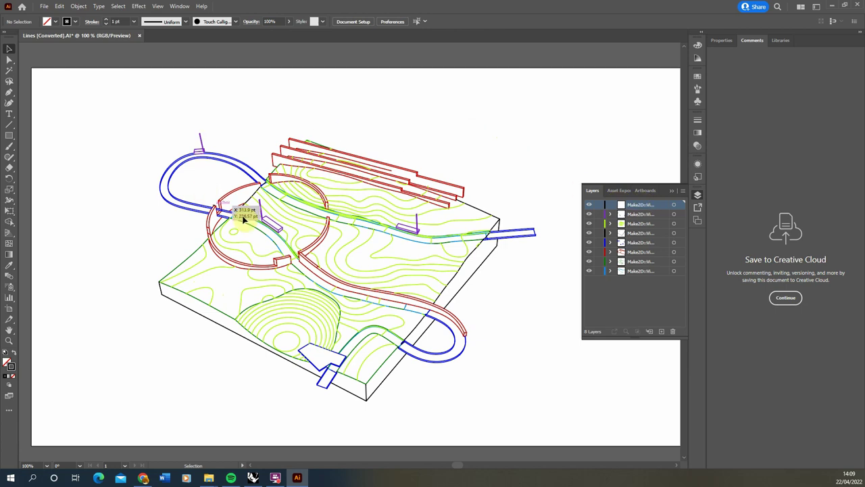
{"action": "left_click_drag", "start_coordinate": [97, 88], "coordinate": [555, 401]}
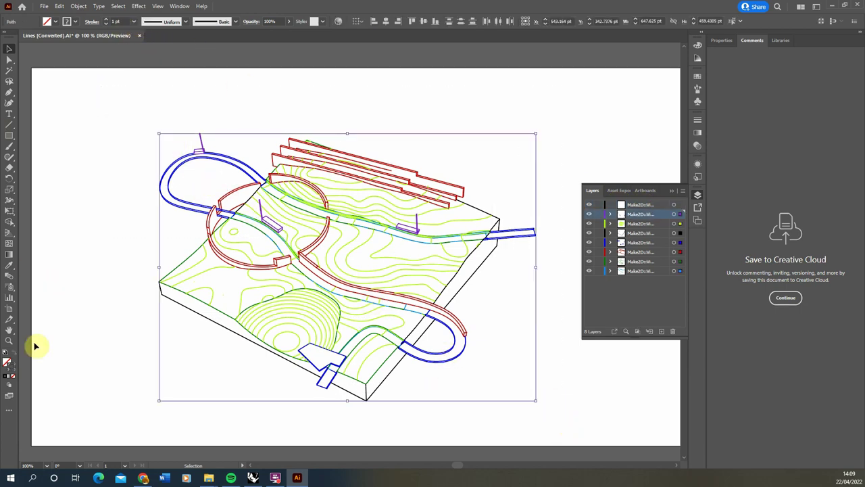
{"action": "left_click", "coordinate": [698, 47]}
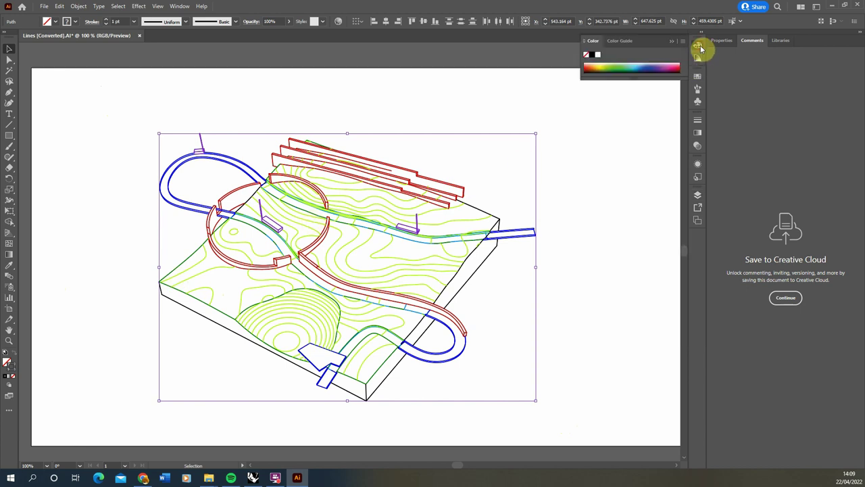
{"action": "left_click", "coordinate": [593, 54]}
{"action": "left_click", "coordinate": [464, 61]}
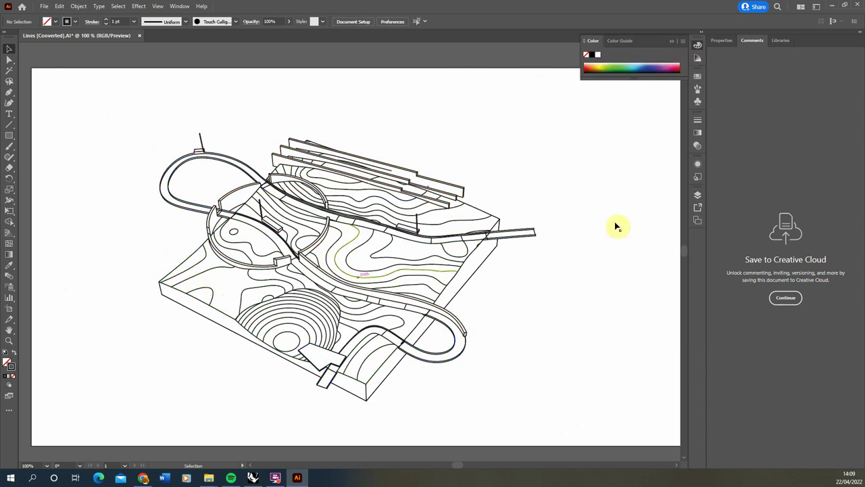
Step: Display the layers with enough width to read their names, and set the contour layer's stroke weight to 0.1 pt
{"action": "left_click", "coordinate": [698, 195]}
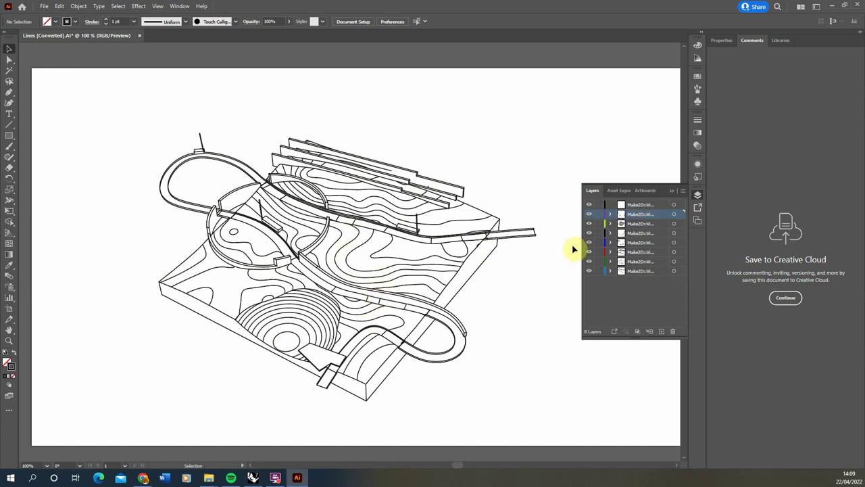
{"action": "left_click", "coordinate": [674, 223]}
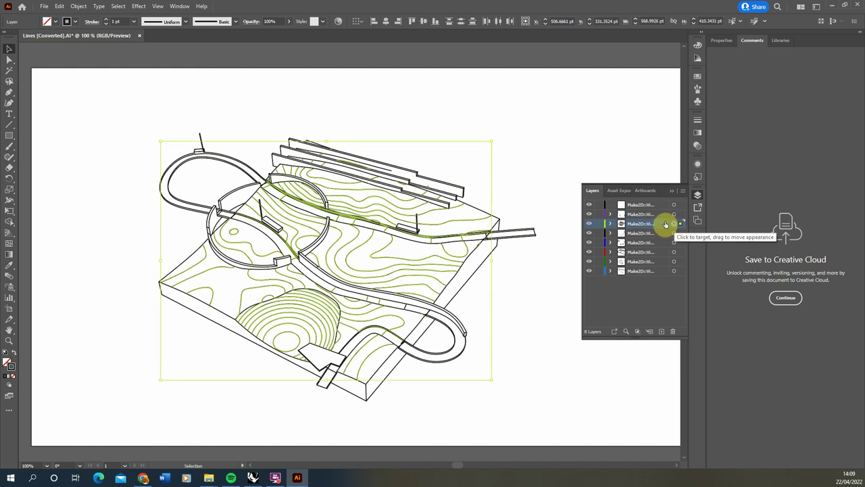
{"action": "left_click_drag", "start_coordinate": [580, 231], "coordinate": [552, 230]}
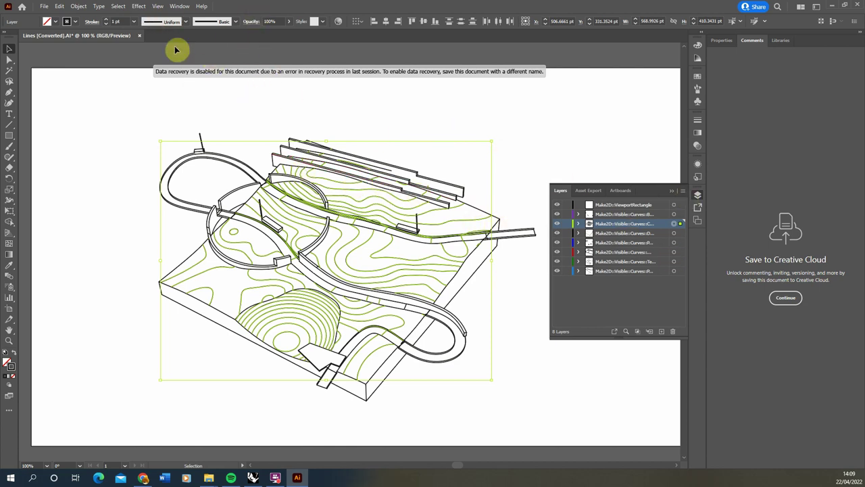
{"action": "left_click", "coordinate": [116, 21]}
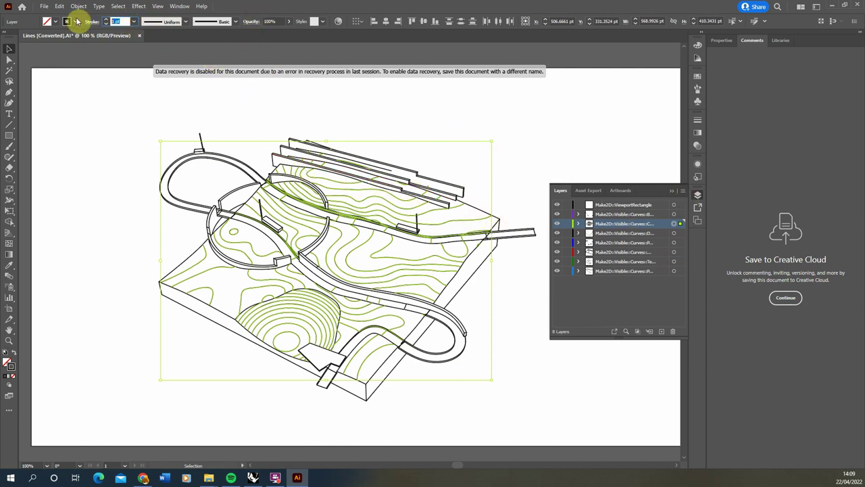
{"action": "type", "text": "0.1"}
{"action": "key", "text": "Return"}
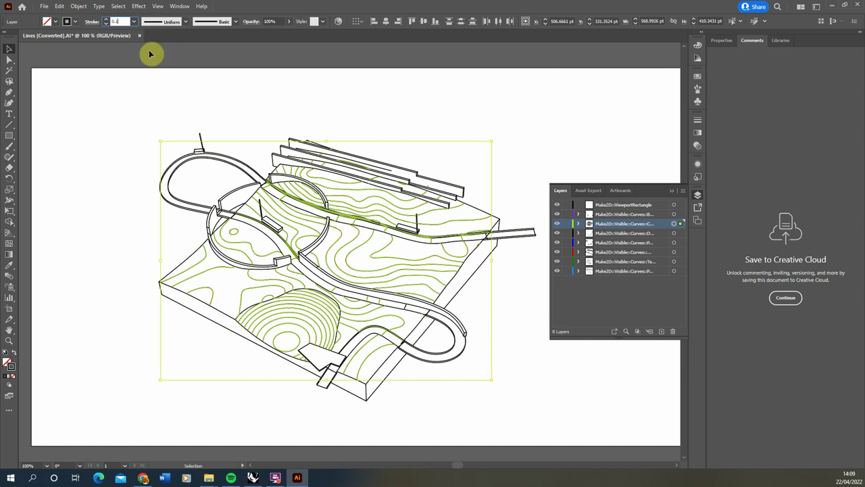
Step: Make the contour lines dashed, check the dashes up close, and lock the contour layer
{"action": "left_click", "coordinate": [91, 25]}
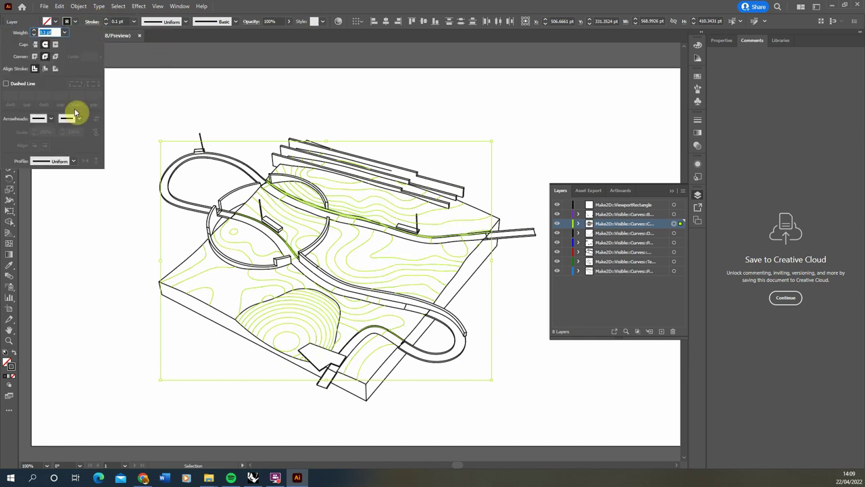
{"action": "left_click", "coordinate": [6, 85]}
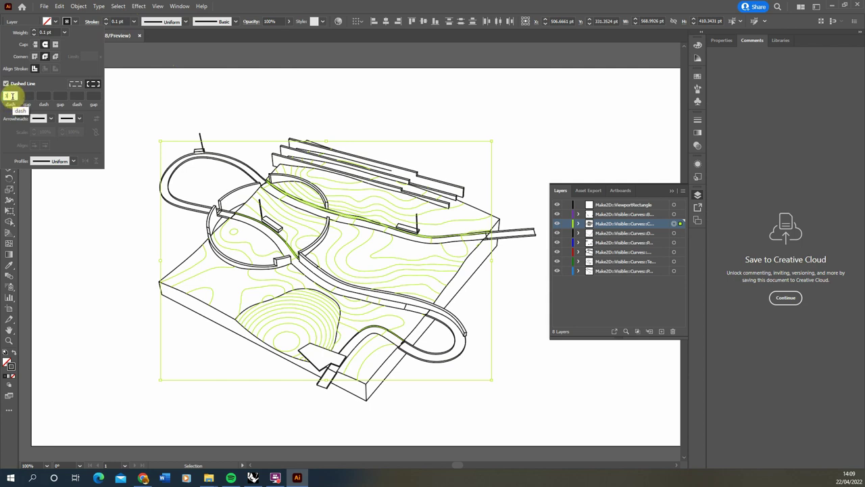
{"action": "key", "text": "Return"}
{"action": "left_click", "coordinate": [114, 115]}
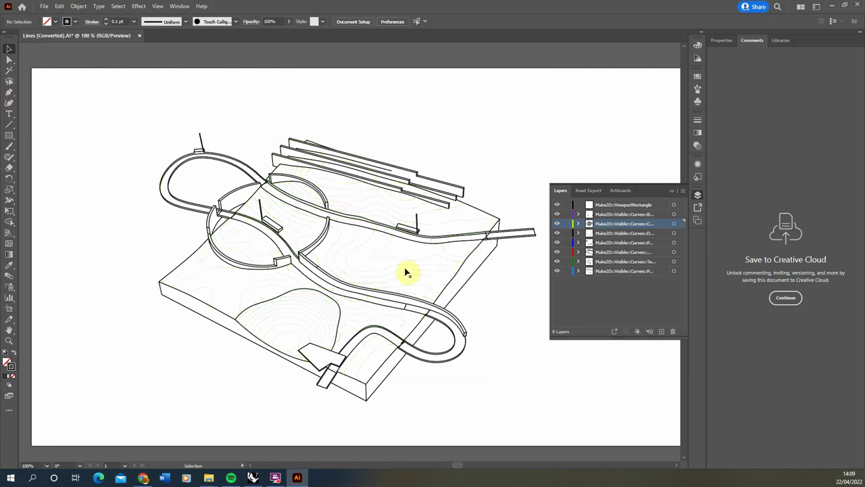
{"action": "scroll", "coordinate": [309, 289], "scroll_direction": "up", "scroll_amount": 5, "text": "alt"}
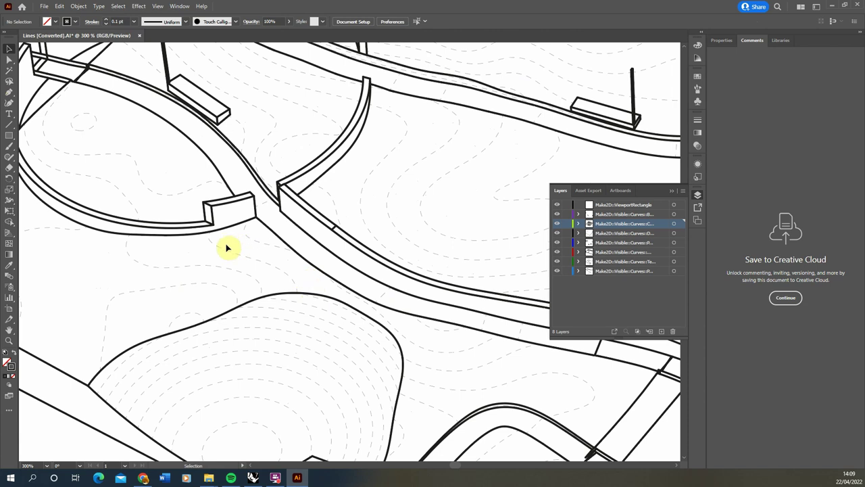
{"action": "scroll", "coordinate": [279, 280], "scroll_direction": "down", "scroll_amount": 4, "text": "alt"}
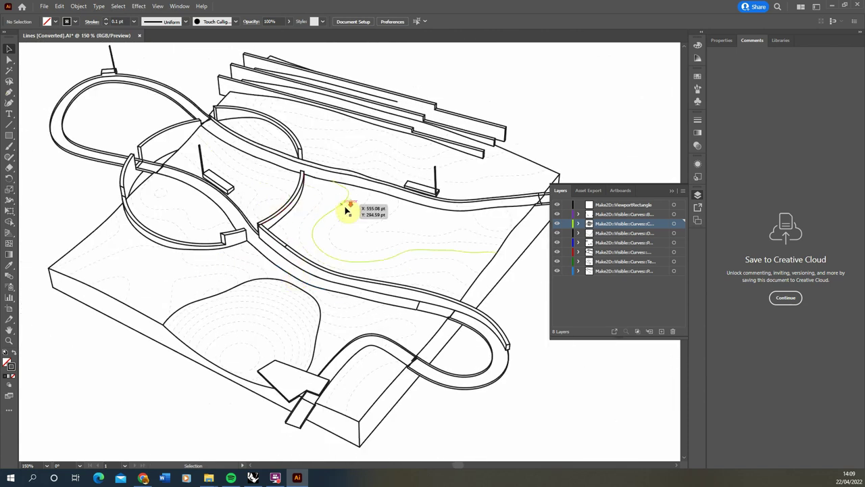
{"action": "scroll", "coordinate": [345, 211], "scroll_direction": "down", "scroll_amount": 2}
{"action": "scroll", "coordinate": [309, 284], "scroll_direction": "up", "scroll_amount": 2}
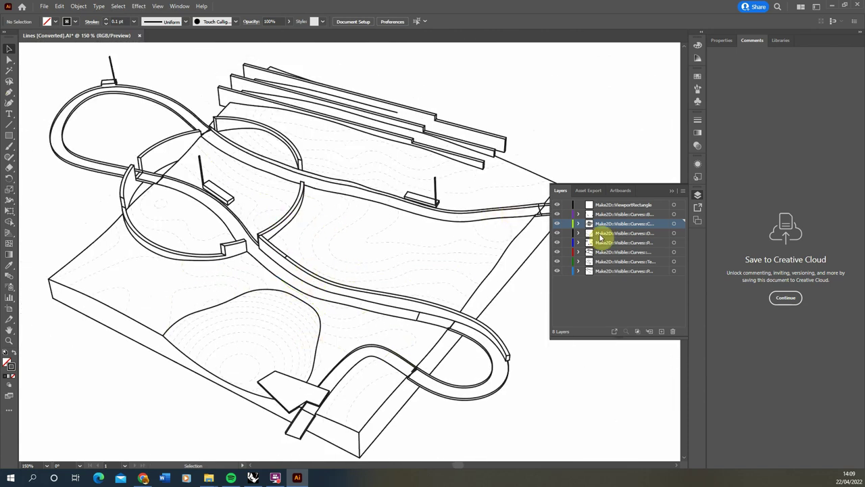
{"action": "left_click", "coordinate": [567, 223]}
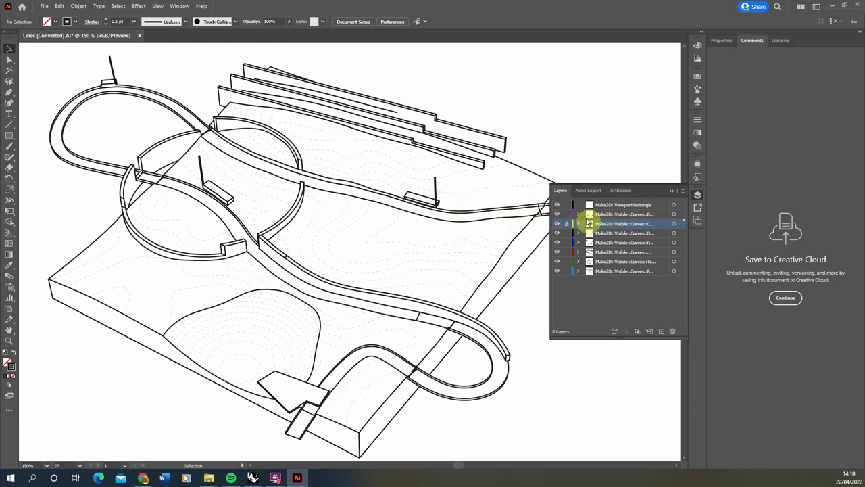
Step: Set the stroke weight of the terrain block's outline layer to 0.5 pt and lock that layer
{"action": "left_click", "coordinate": [673, 233]}
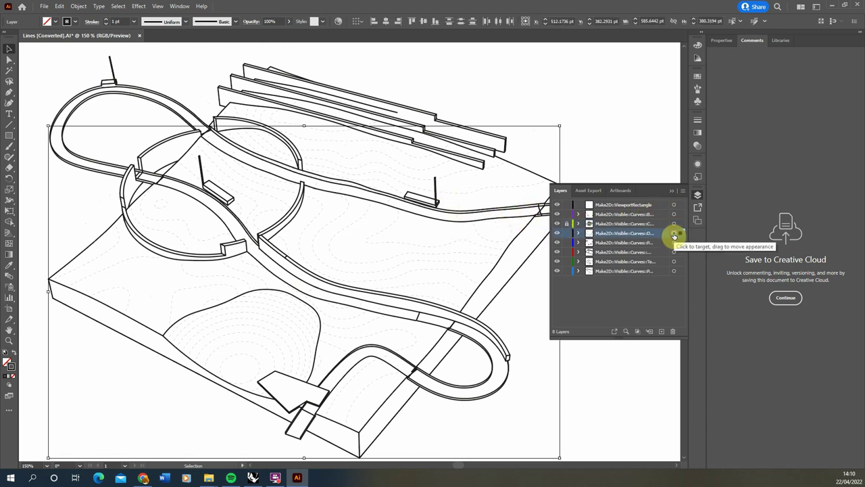
{"action": "left_click", "coordinate": [134, 21]}
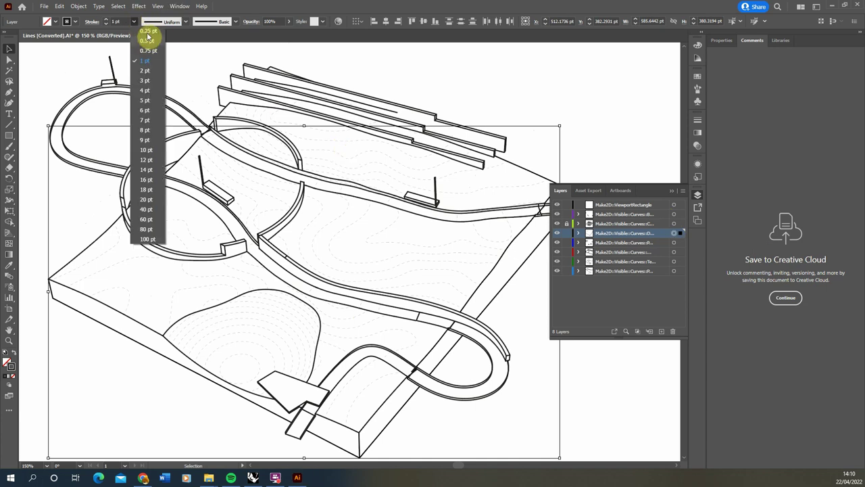
{"action": "left_click", "coordinate": [147, 31]}
{"action": "left_click", "coordinate": [135, 22]}
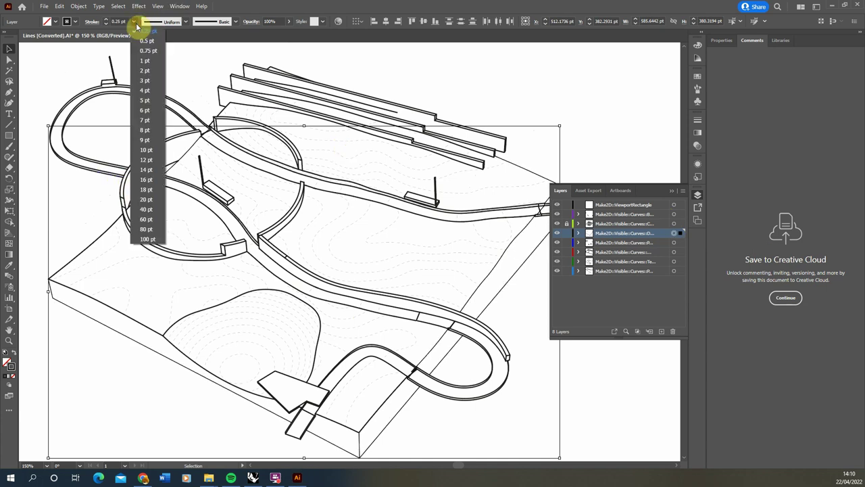
{"action": "left_click", "coordinate": [147, 41]}
{"action": "left_click", "coordinate": [96, 202]}
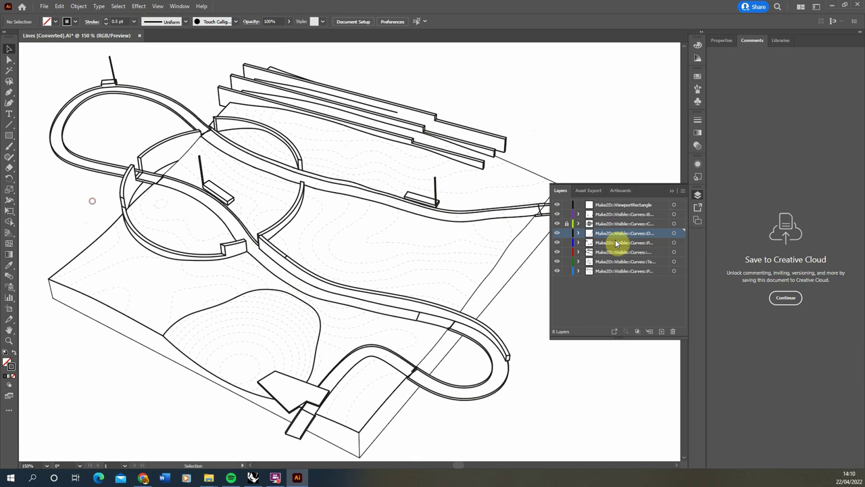
{"action": "left_click", "coordinate": [567, 233]}
Step: Set the stroke weight of the path layer with the outer loops and lower platform to 0.25 pt
{"action": "left_click", "coordinate": [674, 243]}
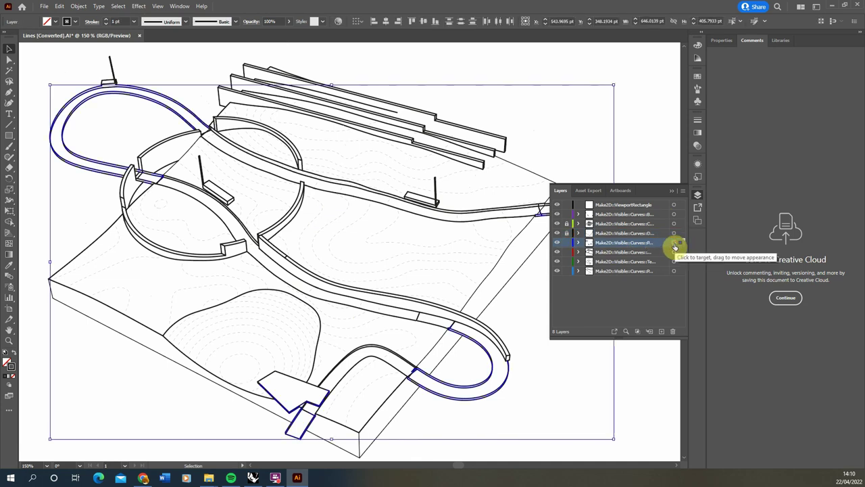
{"action": "left_click", "coordinate": [134, 22]}
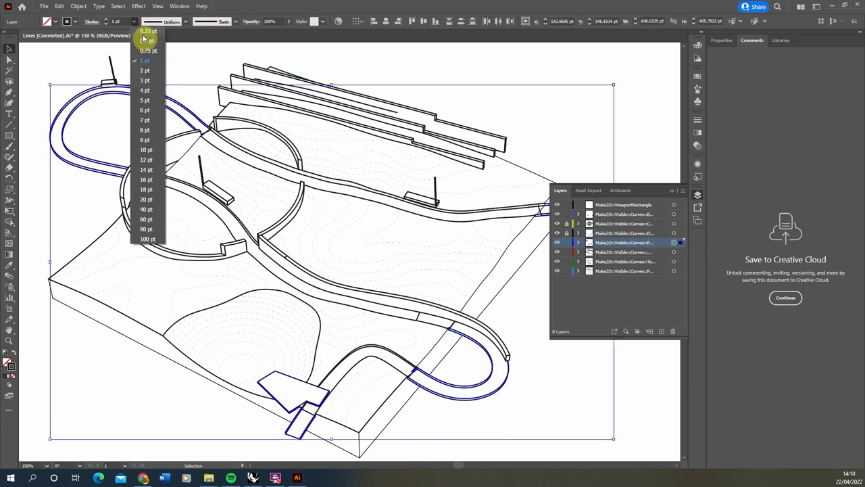
{"action": "left_click", "coordinate": [145, 33]}
{"action": "left_click", "coordinate": [461, 66]}
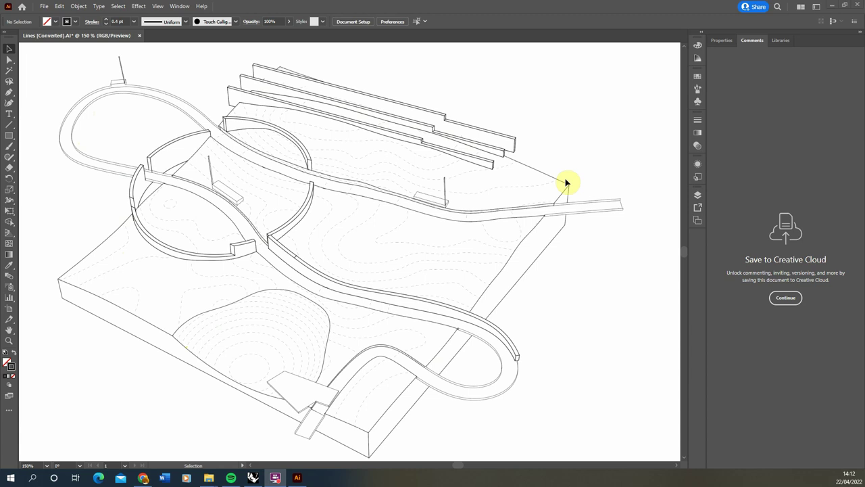
Step: Start an Export As of the whole drawing into the 3D_View folder, using all artboards
{"action": "key", "text": "ctrl+1"}
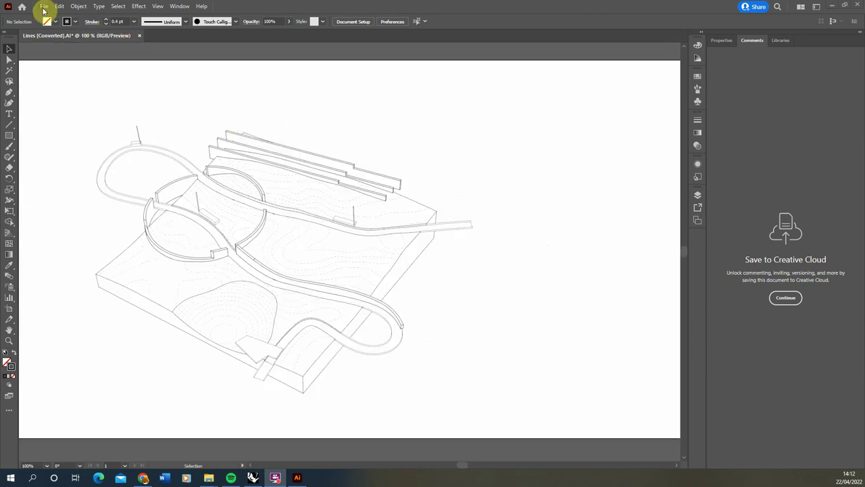
{"action": "left_click", "coordinate": [43, 8]}
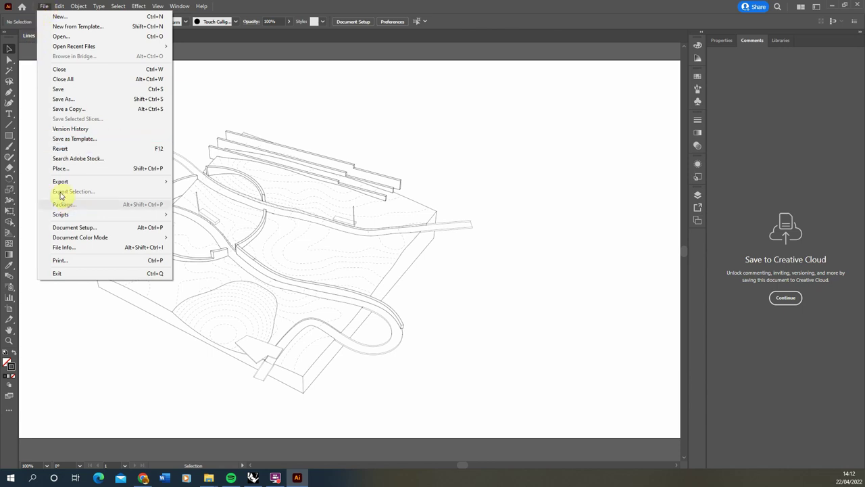
{"action": "mouse_move", "coordinate": [76, 183]}
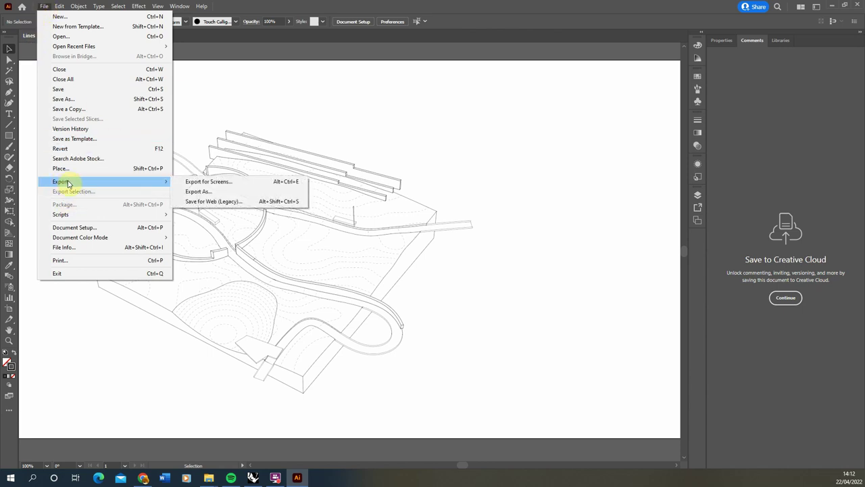
{"action": "left_click", "coordinate": [215, 191]}
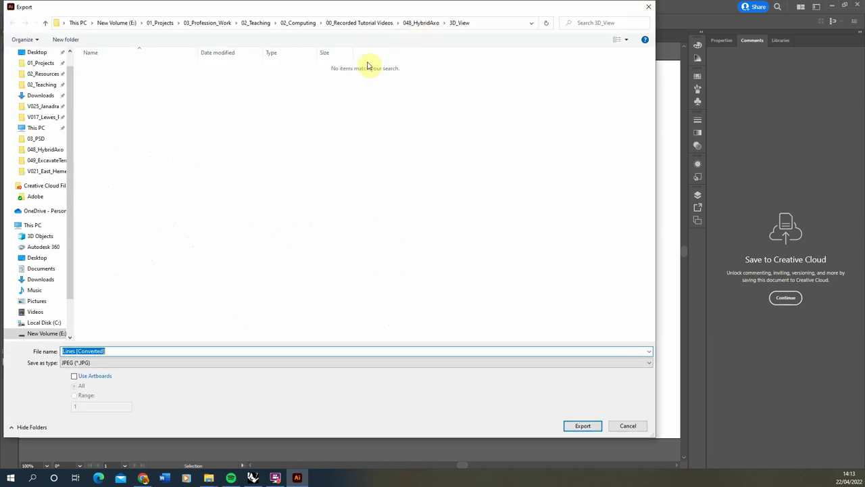
{"action": "left_click", "coordinate": [74, 376]}
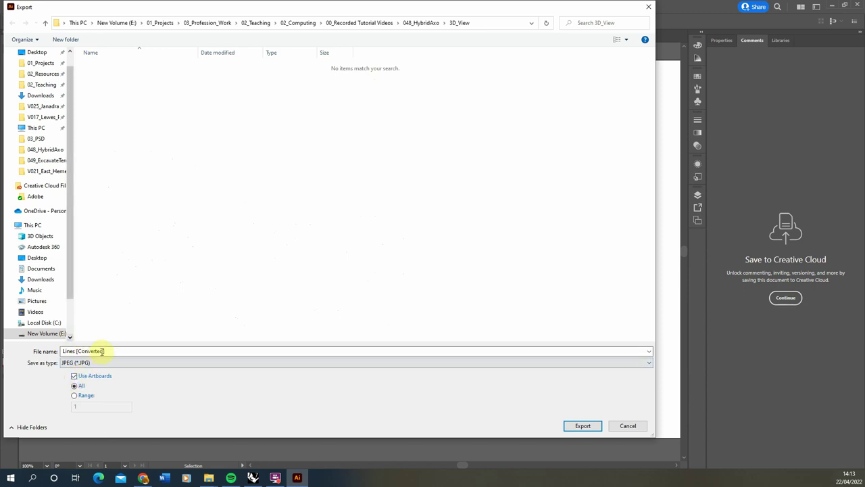
Step: Name the export file Linework
{"action": "triple_click", "coordinate": [108, 351]}
{"action": "left_click", "coordinate": [77, 351]}
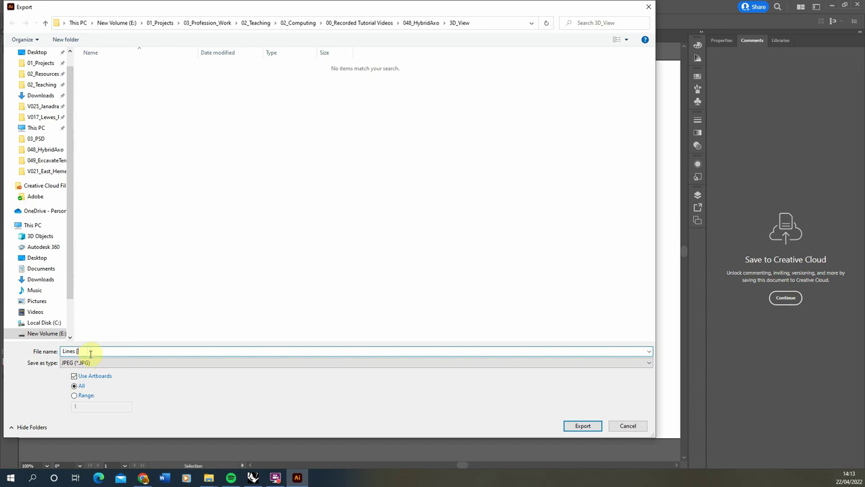
{"action": "key", "text": "BackSpace"}
{"action": "key", "text": "BackSpace"}
{"action": "key", "text": "BackSpace"}
{"action": "type", "text": "work"}
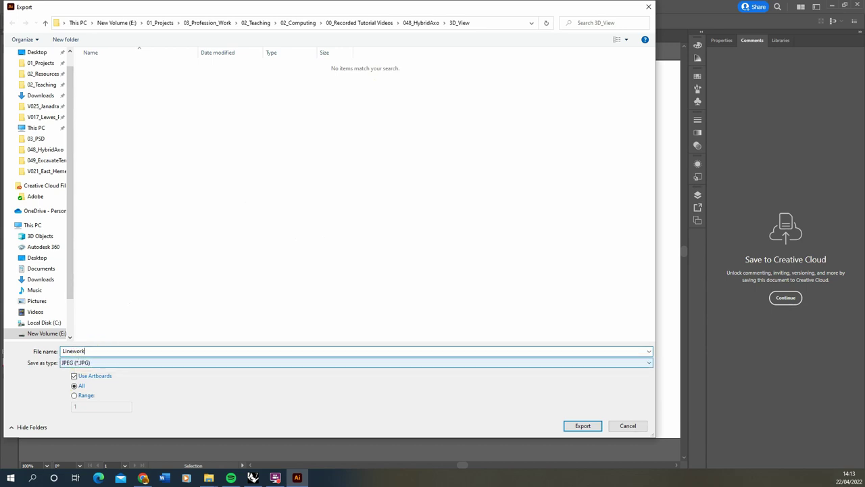
Step: Export the Linework file as a PNG at High (300 ppi) resolution with a transparent background
{"action": "left_click", "coordinate": [94, 363]}
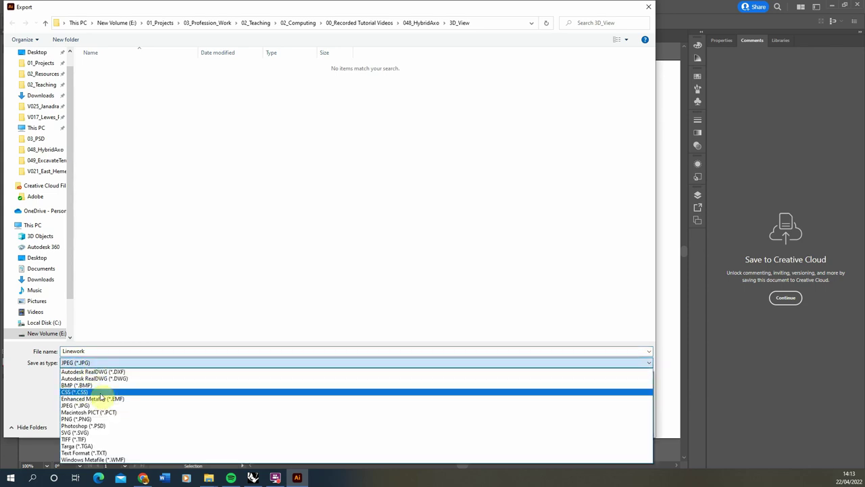
{"action": "left_click", "coordinate": [78, 420]}
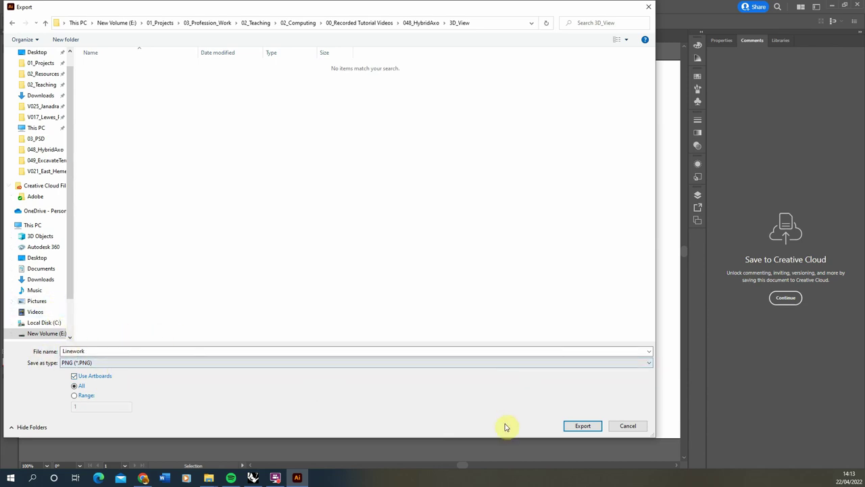
{"action": "left_click", "coordinate": [582, 426]}
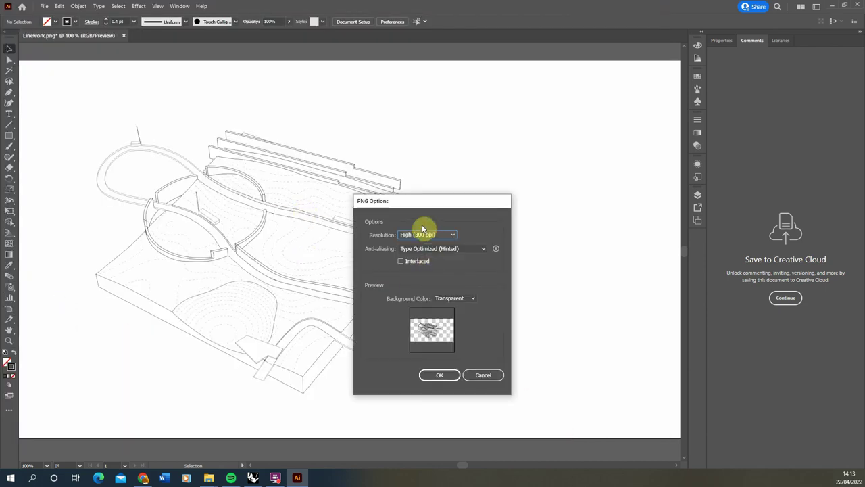
{"action": "left_click", "coordinate": [438, 375]}
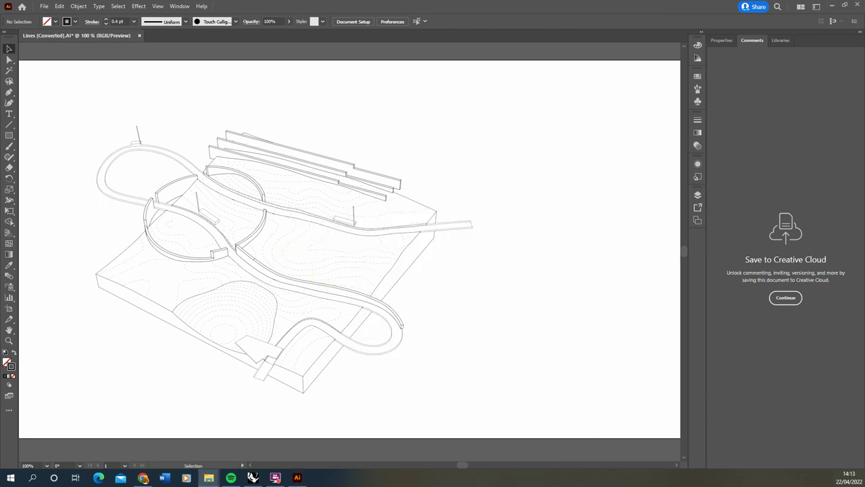
Step: Check the exported line drawing in the 3D_View folder with large thumbnails, then return to the Illustrator drawing
{"action": "left_click", "coordinate": [208, 478]}
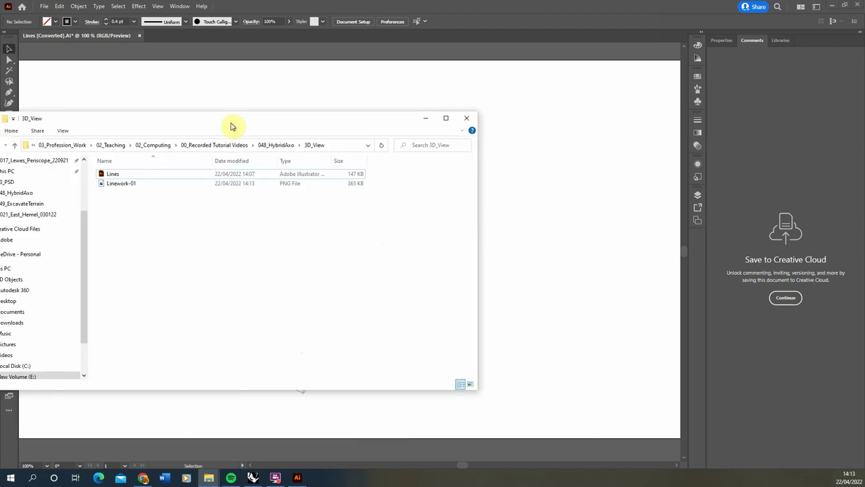
{"action": "right_click", "coordinate": [365, 258]}
{"action": "mouse_move", "coordinate": [387, 263]}
{"action": "left_click", "coordinate": [498, 263]}
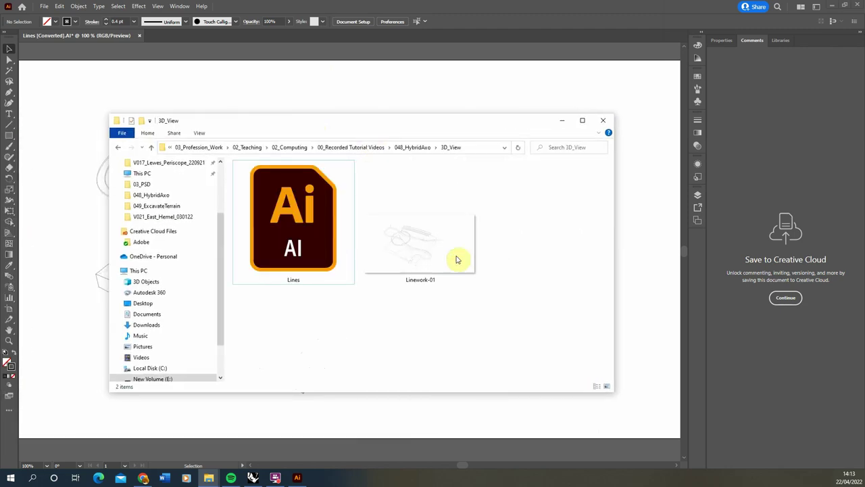
{"action": "left_click", "coordinate": [440, 322]}
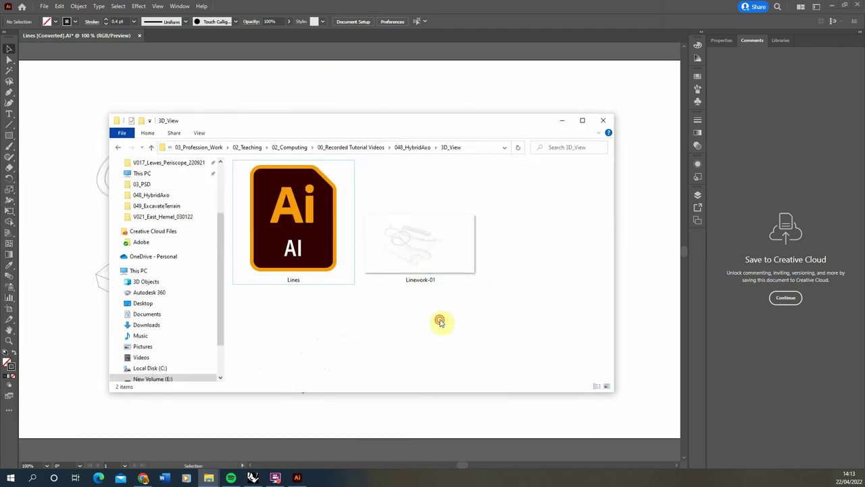
{"action": "left_click", "coordinate": [560, 125]}
{"action": "scroll", "coordinate": [426, 194], "scroll_direction": "down", "scroll_amount": 1, "text": "alt"}
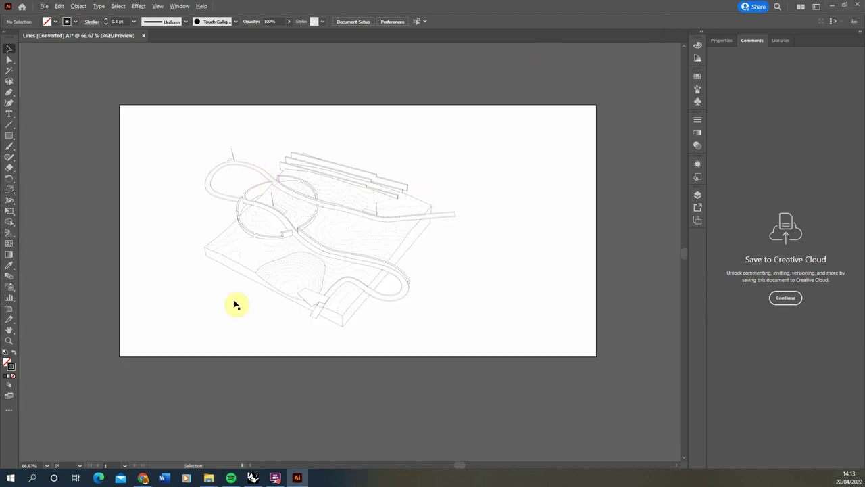
Step: Switch to Rhino and show the landscape model in the maximized 3D viewport
{"action": "left_click", "coordinate": [256, 479]}
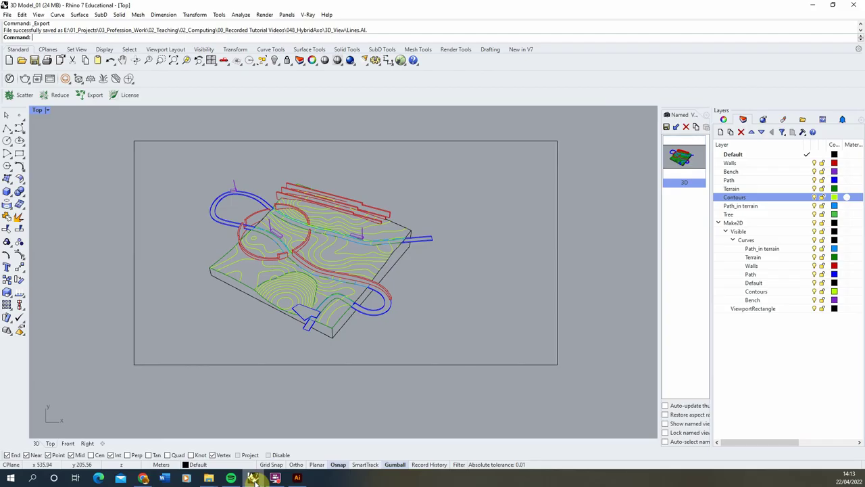
{"action": "double_click", "coordinate": [37, 111]}
{"action": "double_click", "coordinate": [350, 111]}
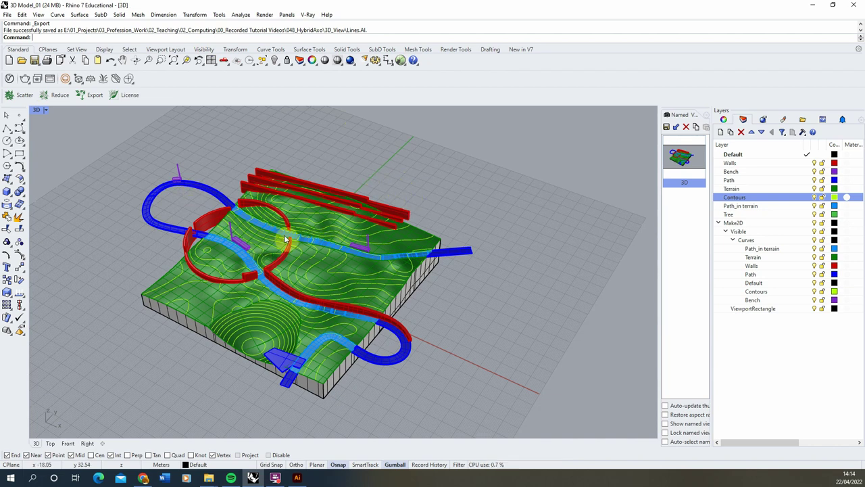
{"action": "right_click_drag", "start_coordinate": [167, 281], "coordinate": [312, 258]}
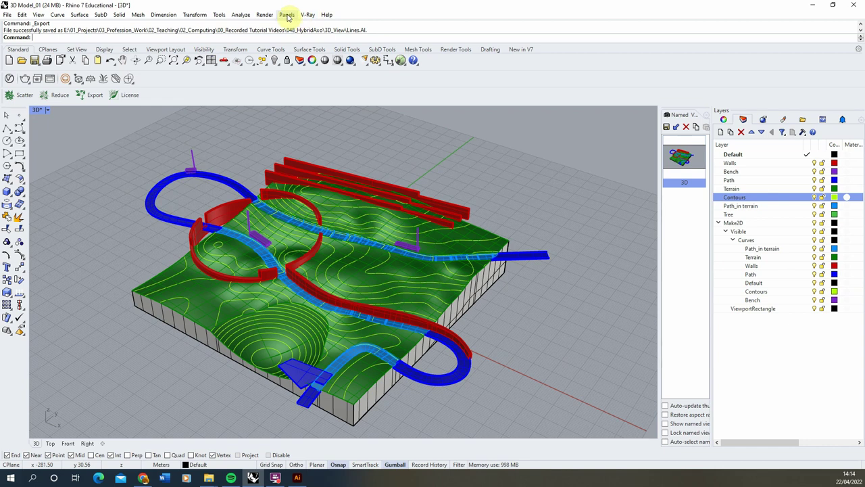
Step: Check which renderer is current and restore the saved 3D named view
{"action": "left_click", "coordinate": [265, 14]}
{"action": "mouse_move", "coordinate": [308, 272]}
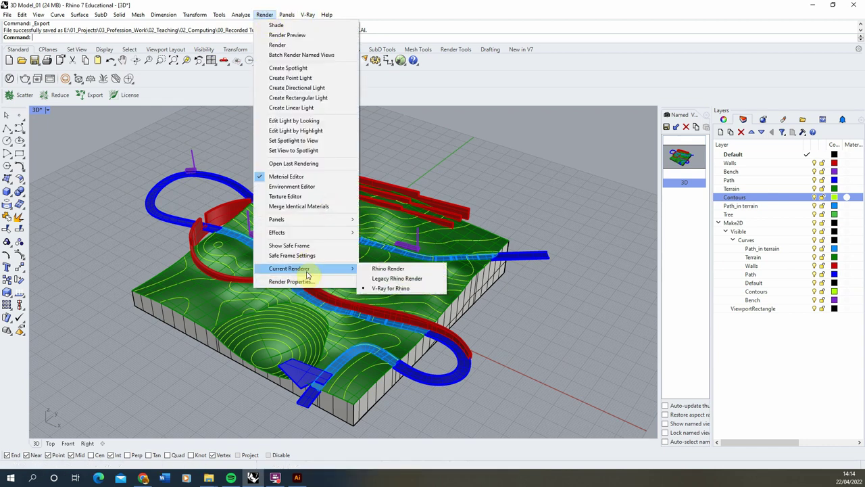
{"action": "left_click", "coordinate": [519, 181]}
{"action": "double_click", "coordinate": [685, 162]}
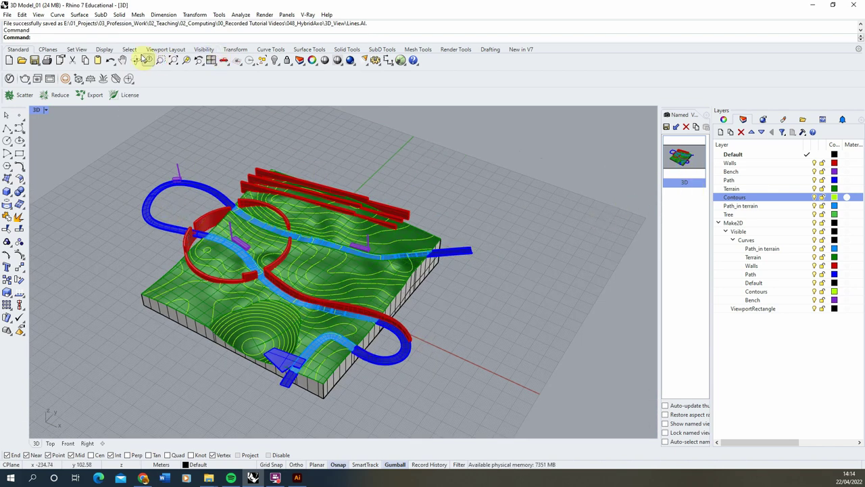
Step: Open the V-Ray Asset Editor with its settings pane expanded and bring up the V-Ray Frame Buffer
{"action": "left_click", "coordinate": [9, 79]}
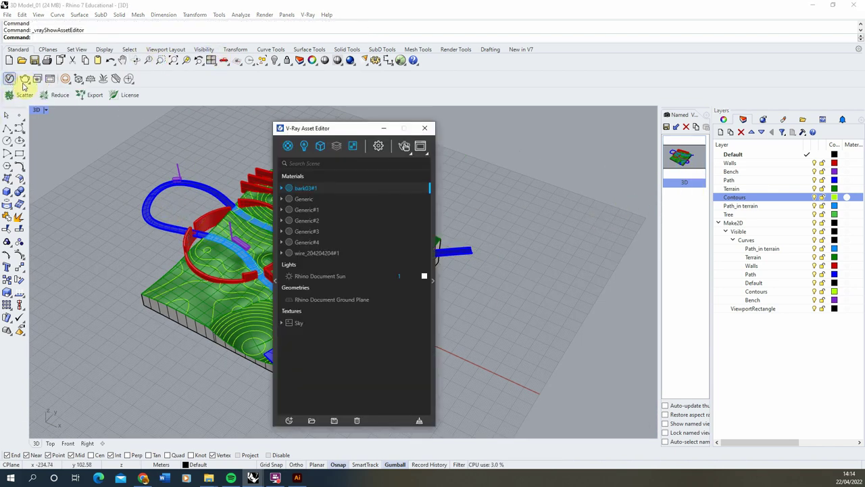
{"action": "left_click_drag", "start_coordinate": [327, 128], "coordinate": [255, 126]}
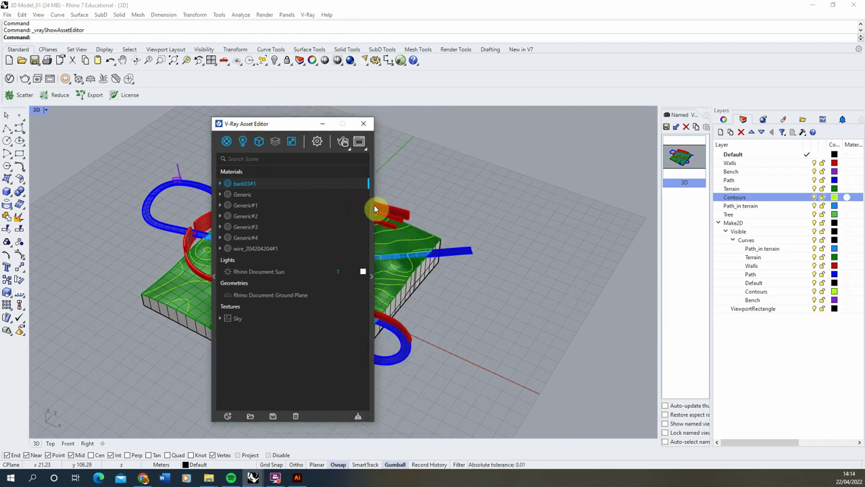
{"action": "left_click", "coordinate": [372, 208]}
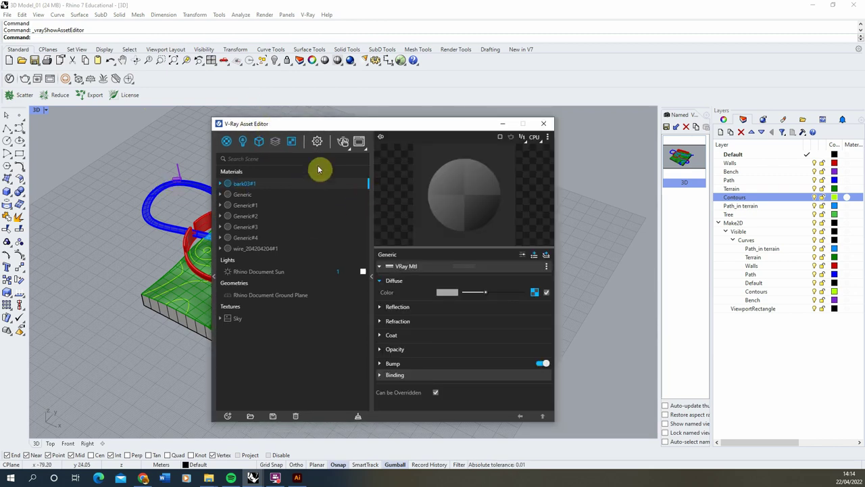
{"action": "left_click", "coordinate": [359, 142]}
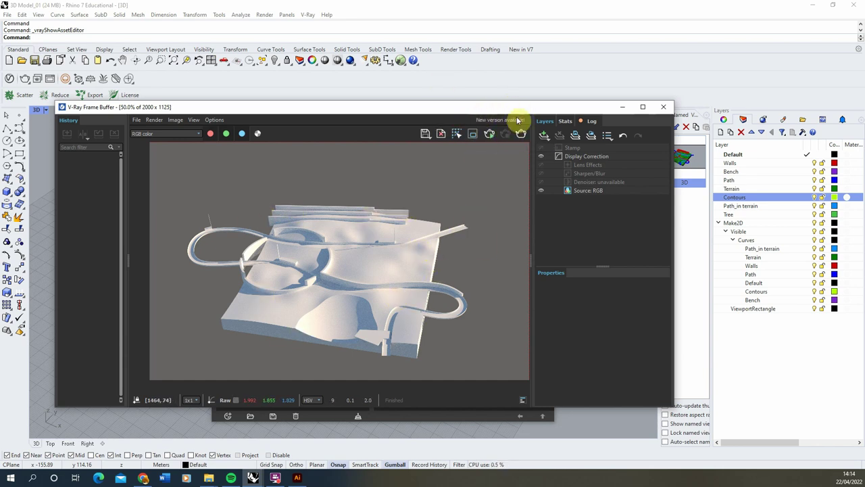
{"action": "left_click_drag", "start_coordinate": [375, 108], "coordinate": [378, 76]}
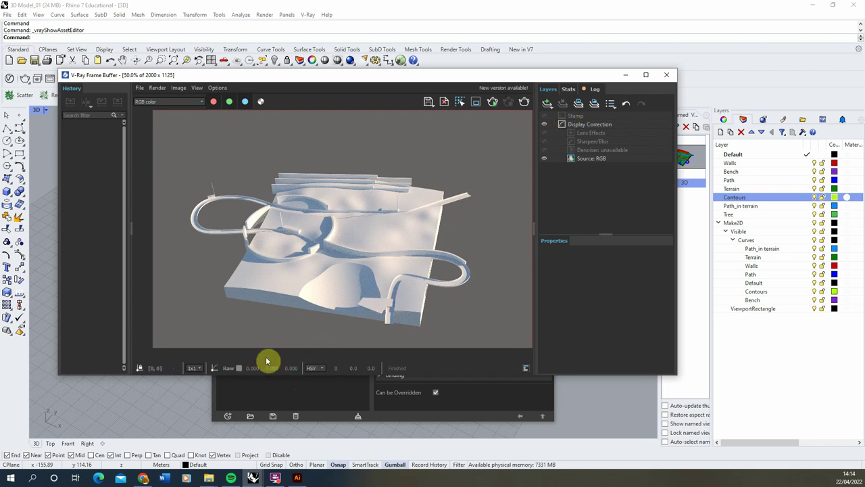
Step: Set the V-Ray render output to the Match Viewport aspect ratio with an image width of 2000
{"action": "left_click", "coordinate": [315, 391]}
{"action": "left_click", "coordinate": [317, 141]}
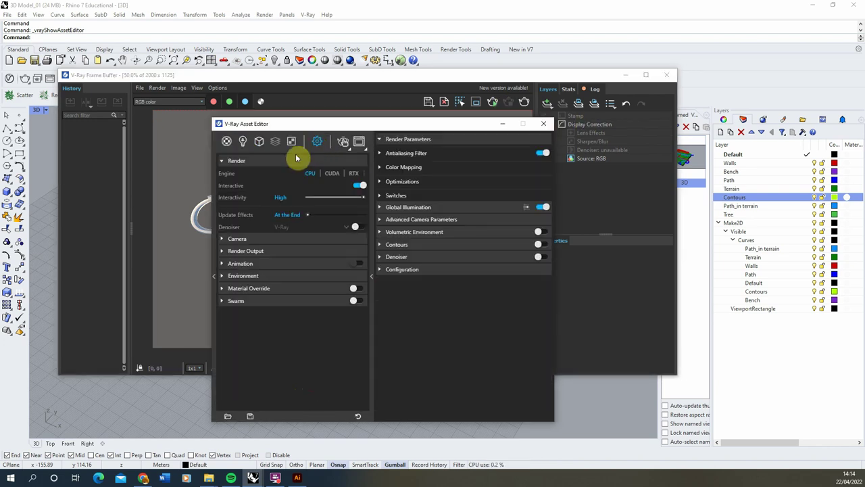
{"action": "left_click", "coordinate": [250, 251]}
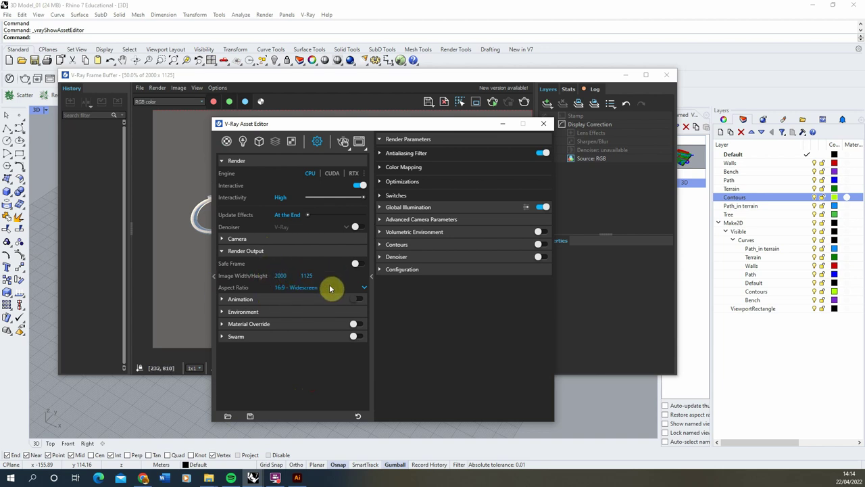
{"action": "left_click", "coordinate": [306, 288]}
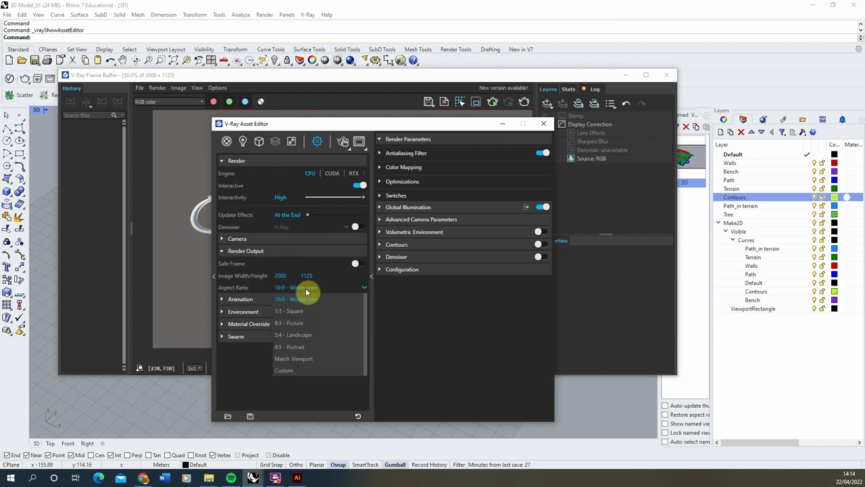
{"action": "left_click", "coordinate": [302, 361]}
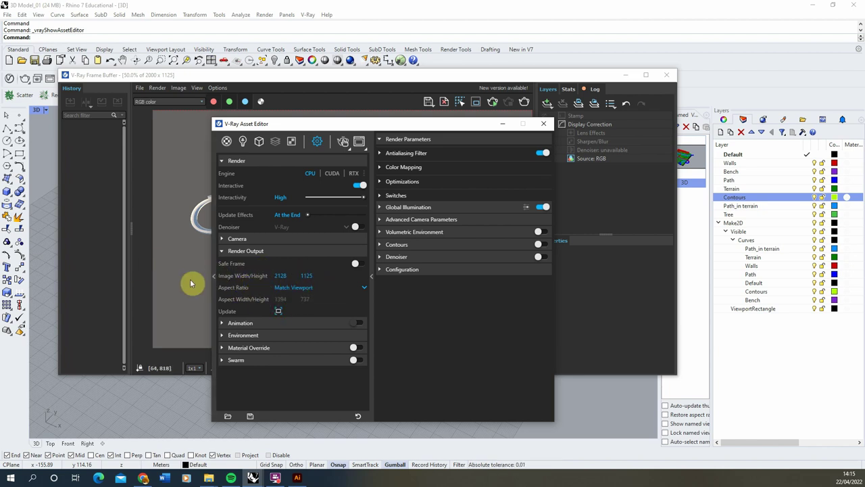
{"action": "double_click", "coordinate": [281, 275]}
{"action": "type", "text": "2"}
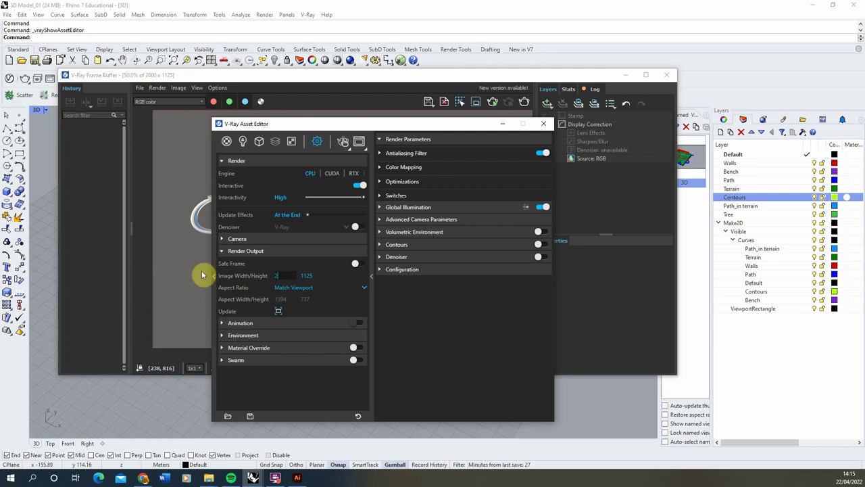
{"action": "type", "text": "000"}
{"action": "double_click", "coordinate": [318, 276]}
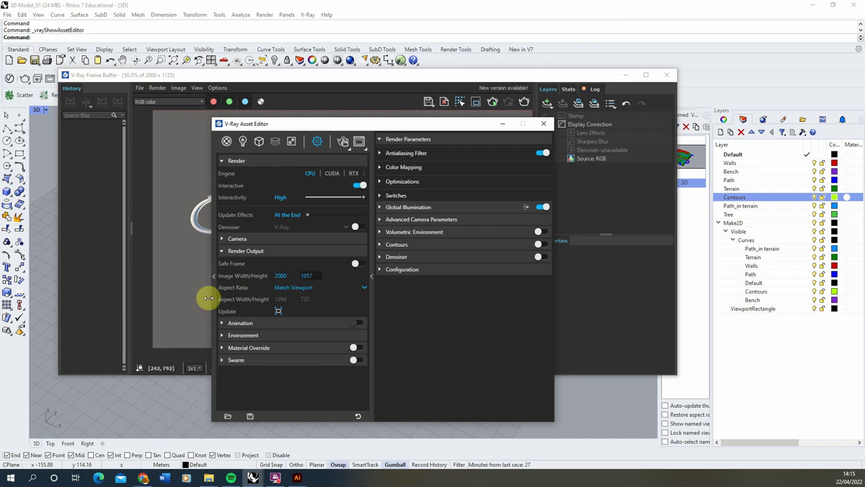
{"action": "left_click", "coordinate": [299, 271]}
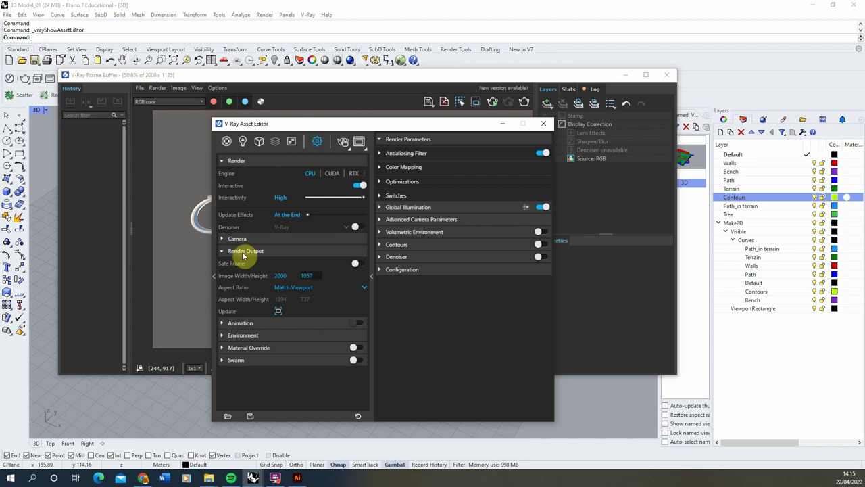
Step: Render the 3D view in V-Ray, lowering the Display Correction exposure to about -4.175 before stopping the render
{"action": "left_click", "coordinate": [348, 76]}
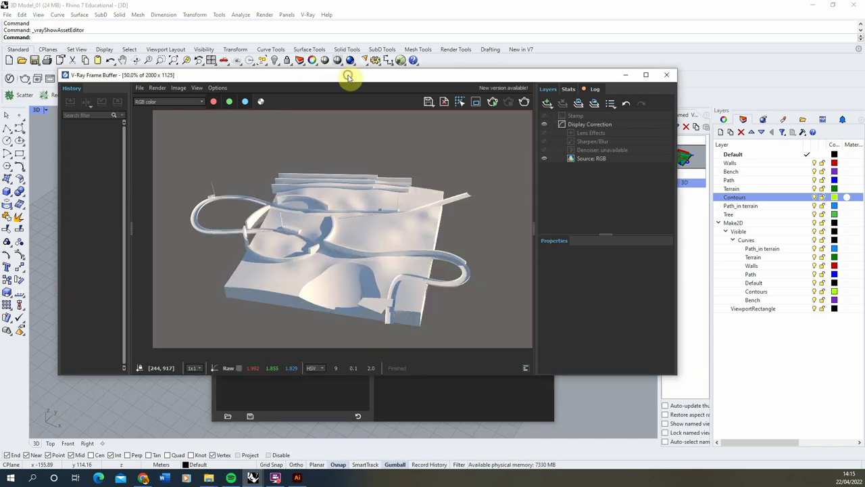
{"action": "left_click", "coordinate": [525, 103]}
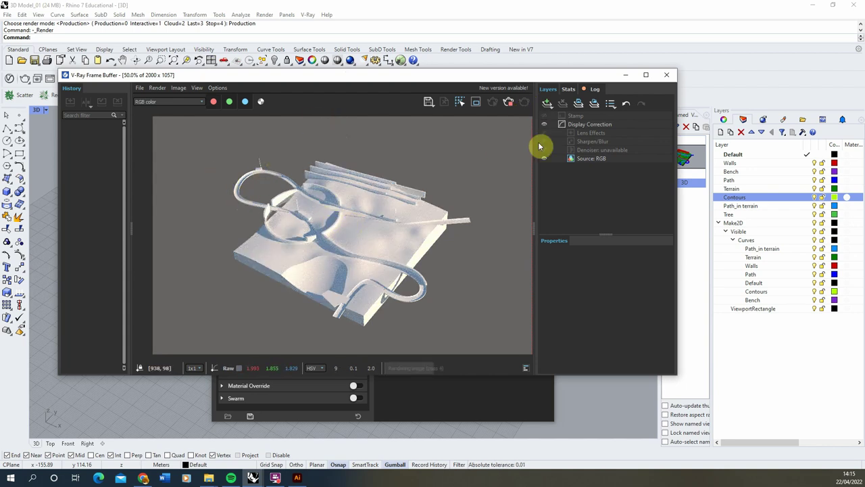
{"action": "left_click", "coordinate": [583, 128]}
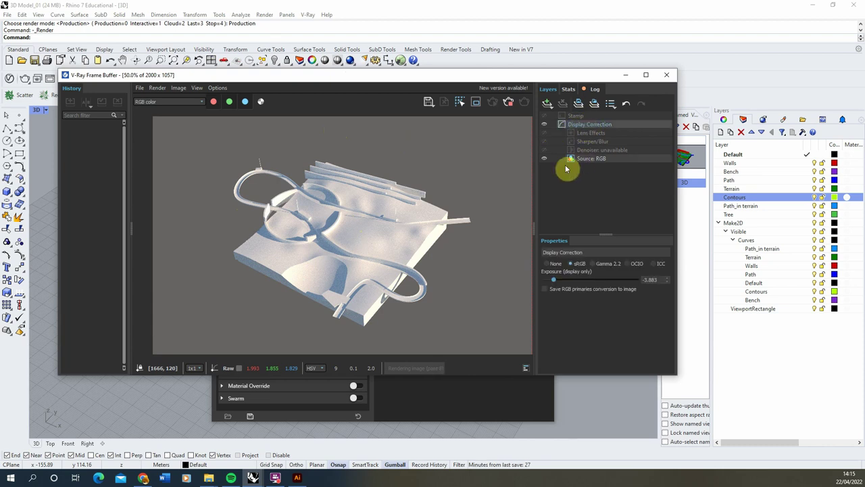
{"action": "mouse_move", "coordinate": [556, 280]}
{"action": "left_mouse_down"}
{"action": "mouse_move", "coordinate": [553, 286]}
{"action": "mouse_move", "coordinate": [592, 287]}
{"action": "mouse_move", "coordinate": [553, 288]}
{"action": "left_mouse_up"}
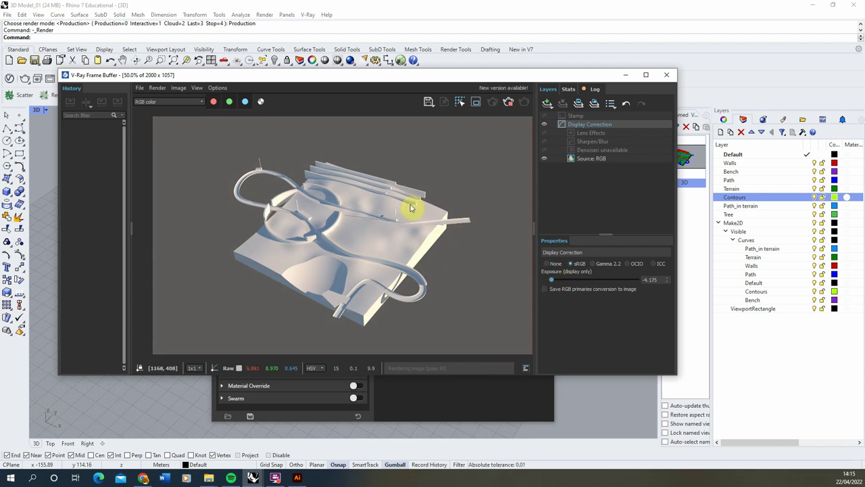
{"action": "left_click", "coordinate": [508, 101]}
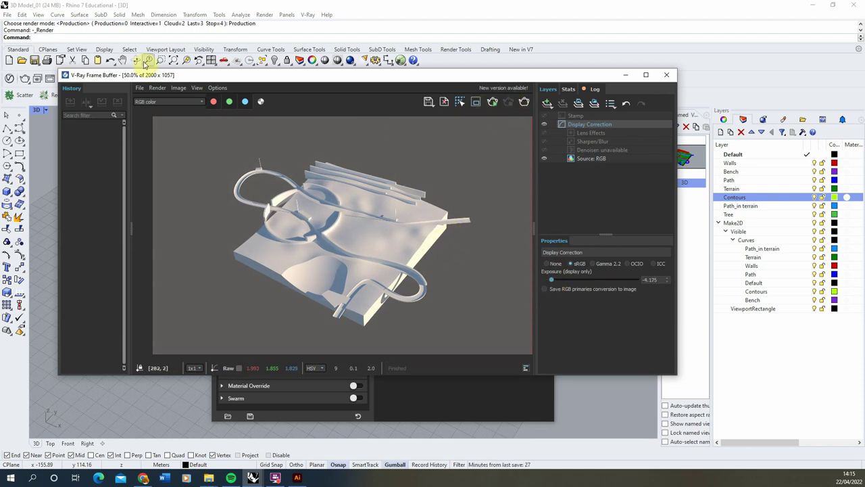
Step: Save the render as a JPEG image named Shadoes in the 3D_View folder and minimize the frame buffer
{"action": "left_click", "coordinate": [429, 102]}
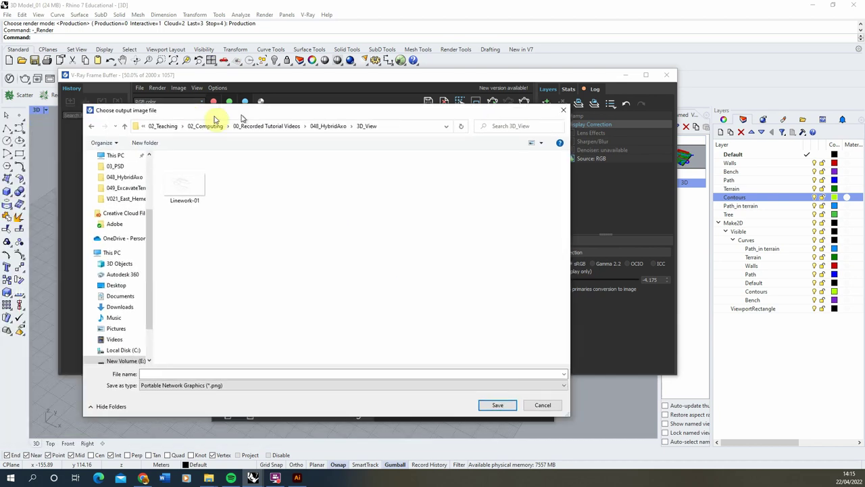
{"action": "left_click", "coordinate": [194, 374]}
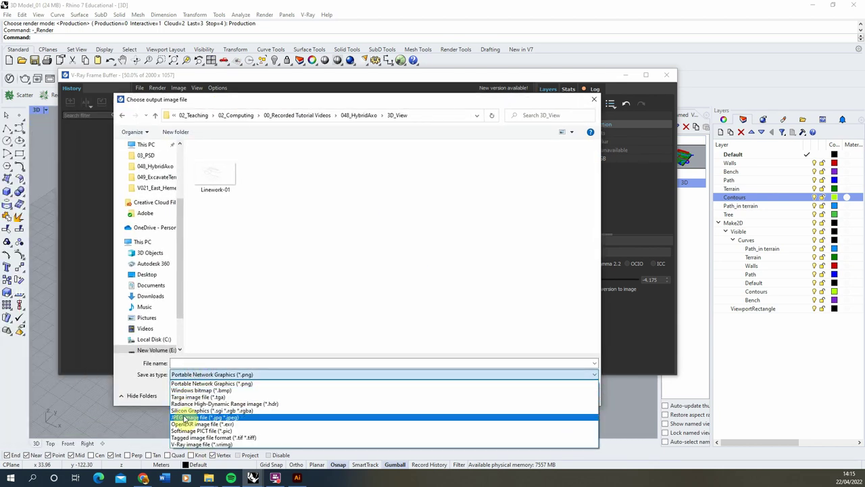
{"action": "left_click", "coordinate": [193, 417]}
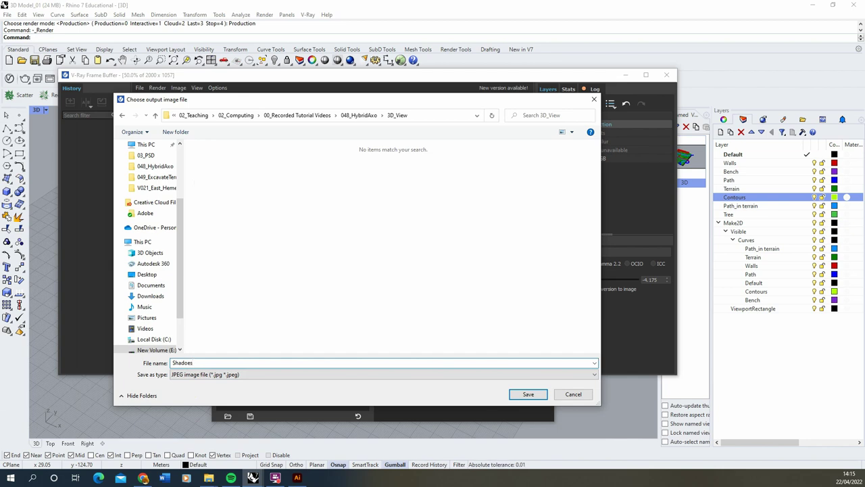
{"action": "key", "text": "Return"}
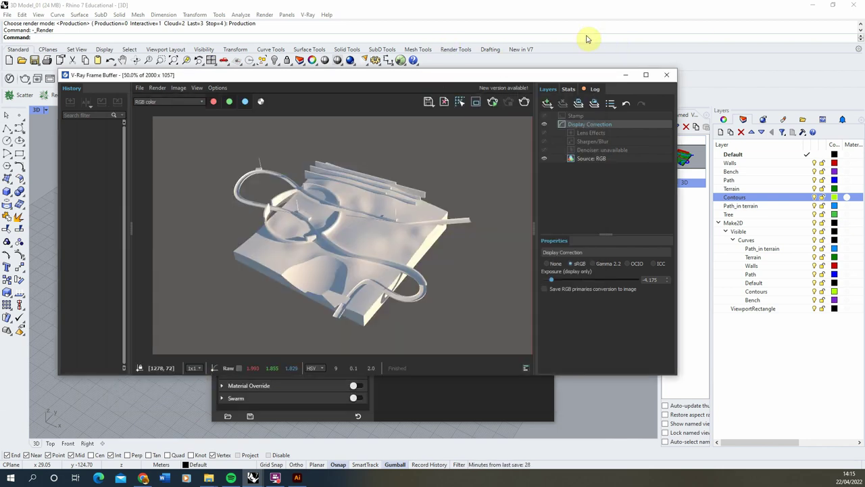
{"action": "left_click", "coordinate": [625, 75]}
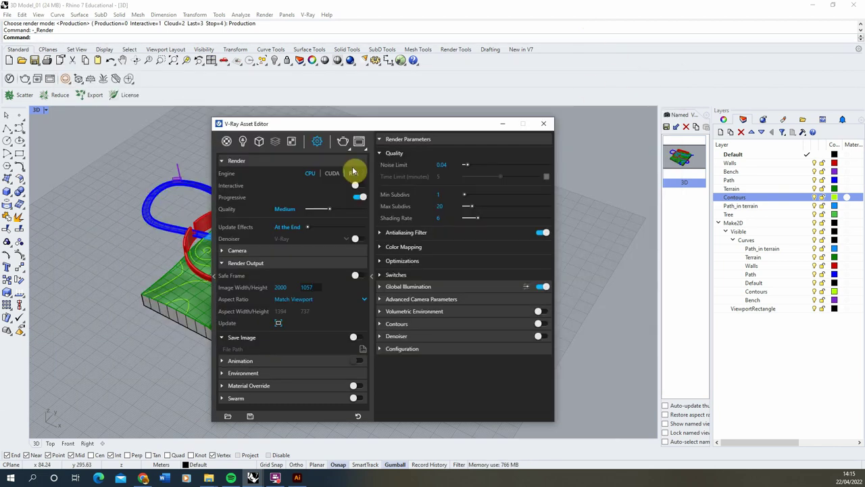
Step: Create a new Generic V-Ray material and name it 01_Ground
{"action": "left_click", "coordinate": [226, 142]}
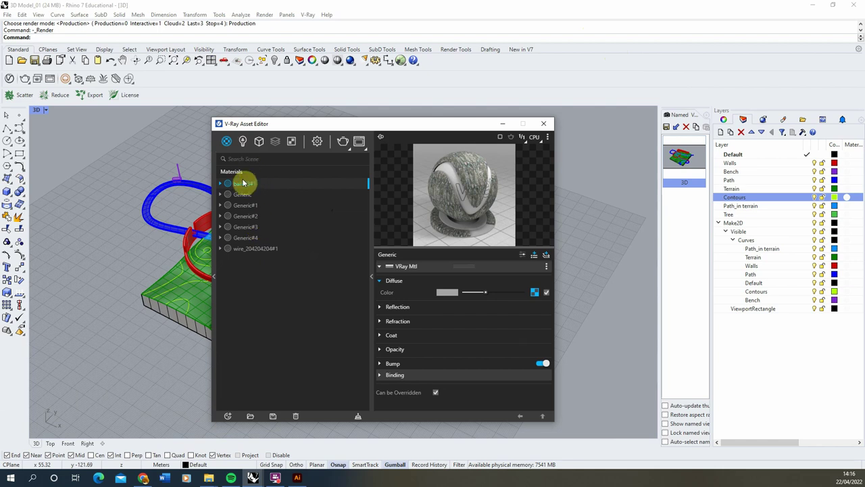
{"action": "left_click", "coordinate": [229, 416]}
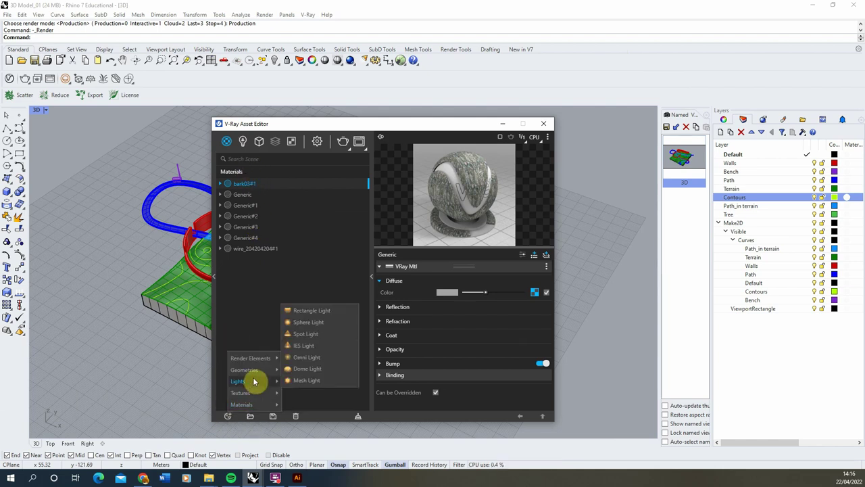
{"action": "mouse_move", "coordinate": [251, 404]}
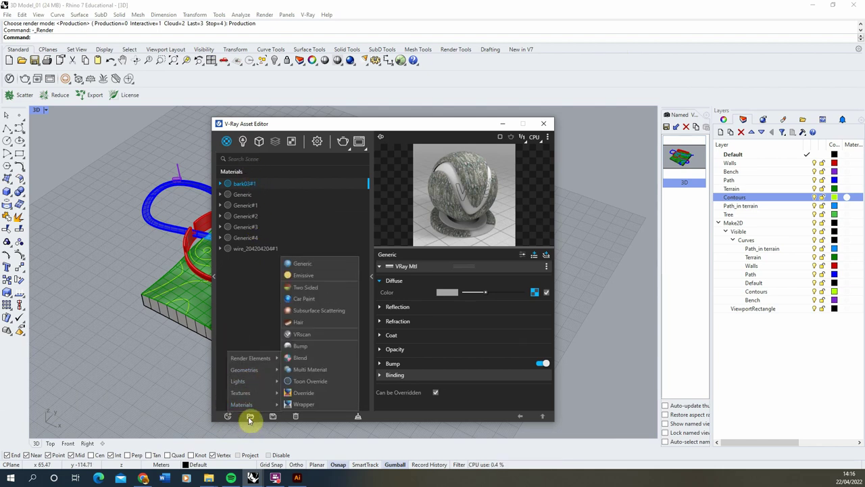
{"action": "left_click", "coordinate": [307, 265]}
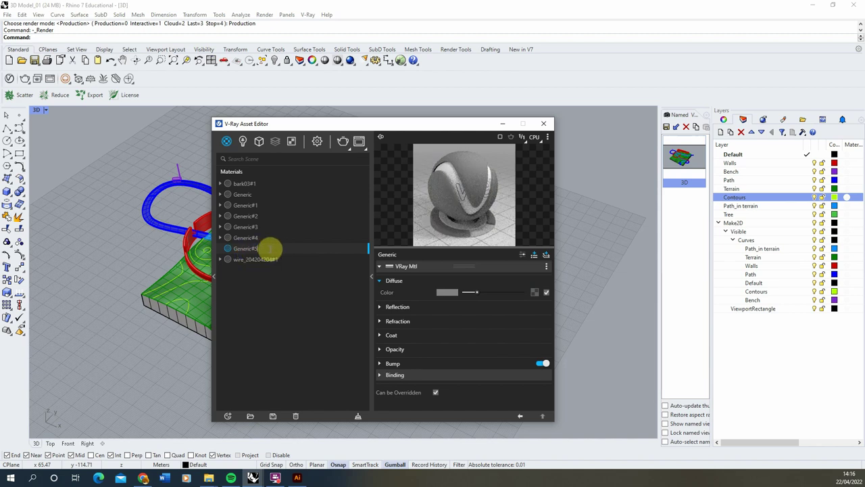
{"action": "double_click", "coordinate": [270, 248]}
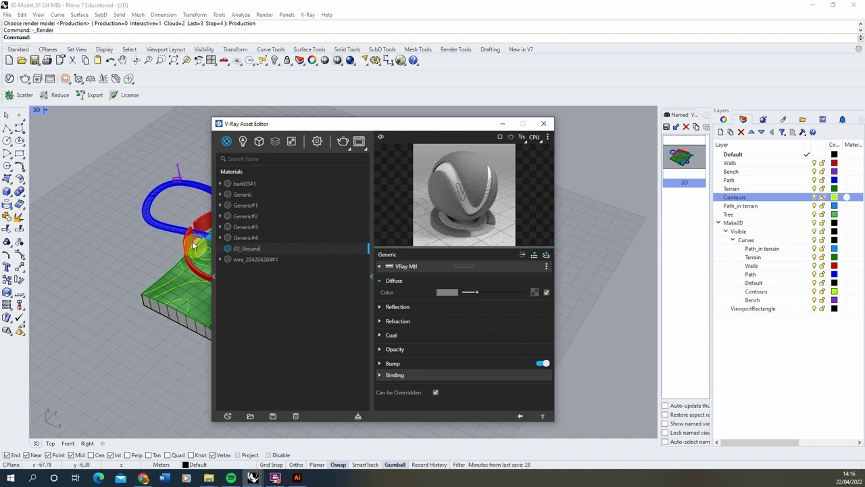
{"action": "type", "text": "01_Ground"}
{"action": "left_click", "coordinate": [277, 303]}
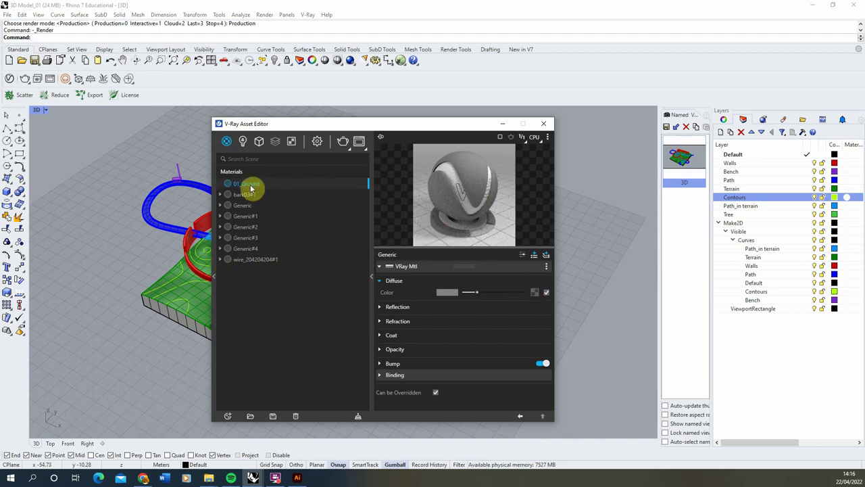
Step: Load the aerial_rocks_04_diff_4k image as a bitmap texture into the diffuse color of the 01_Ground material
{"action": "left_click", "coordinate": [534, 296]}
{"action": "left_click", "coordinate": [507, 148]}
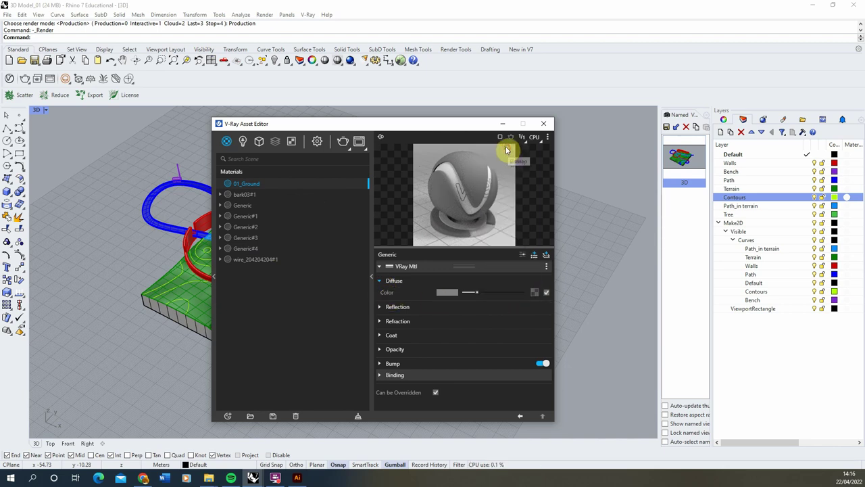
{"action": "scroll", "coordinate": [440, 262], "scroll_direction": "down", "scroll_amount": 3}
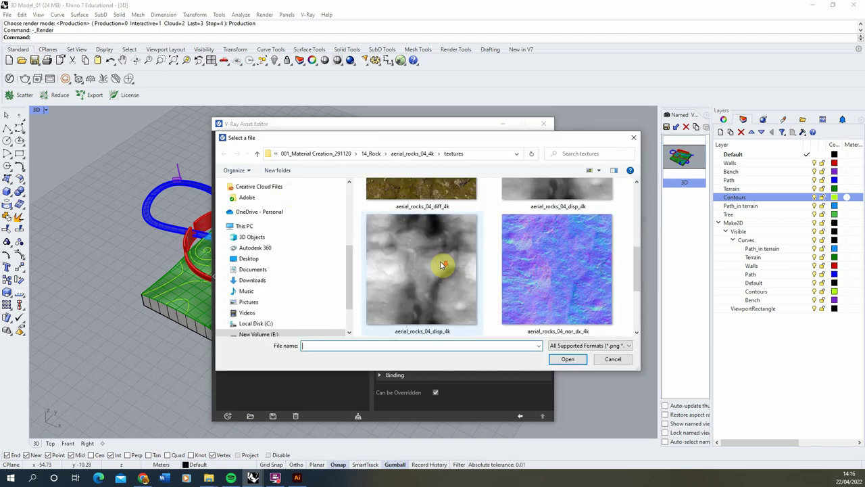
{"action": "scroll", "coordinate": [426, 243], "scroll_direction": "up", "scroll_amount": 1}
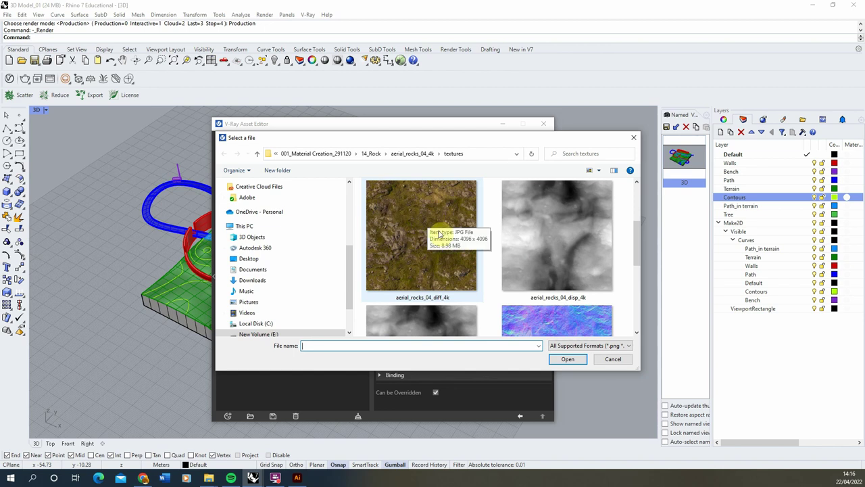
{"action": "left_click", "coordinate": [424, 207]}
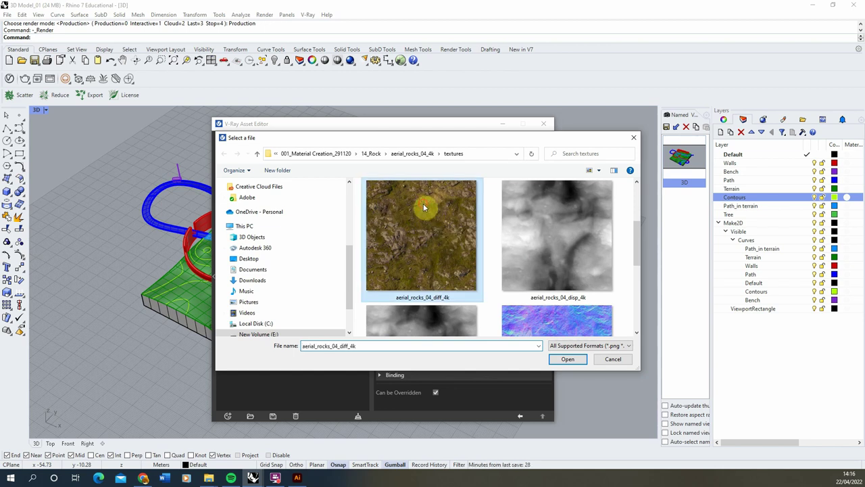
{"action": "left_click", "coordinate": [568, 361]}
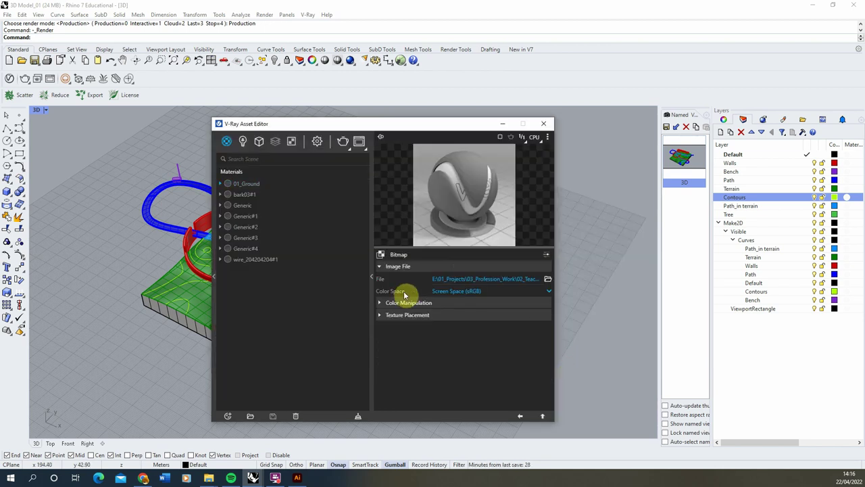
{"action": "left_click", "coordinate": [523, 417]}
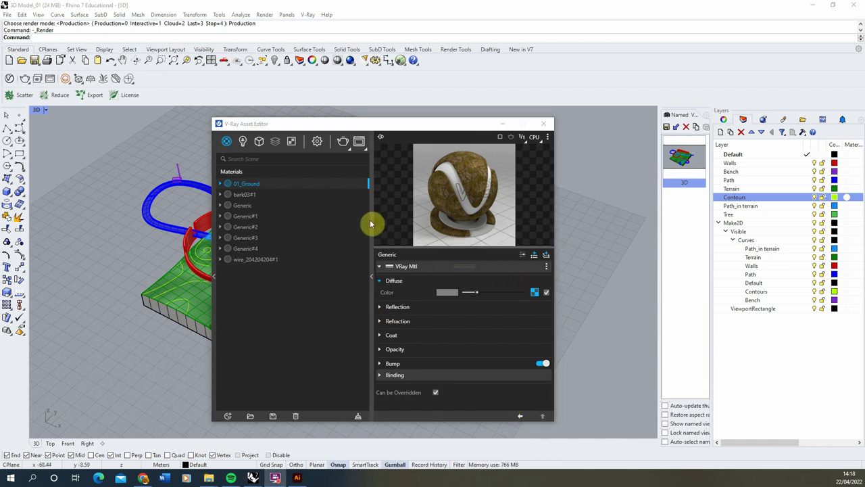
Step: Apply the 01_Ground material to the Terrain layer and minimize the V-Ray Asset Editor
{"action": "left_click_drag", "start_coordinate": [321, 128], "coordinate": [330, 120]}
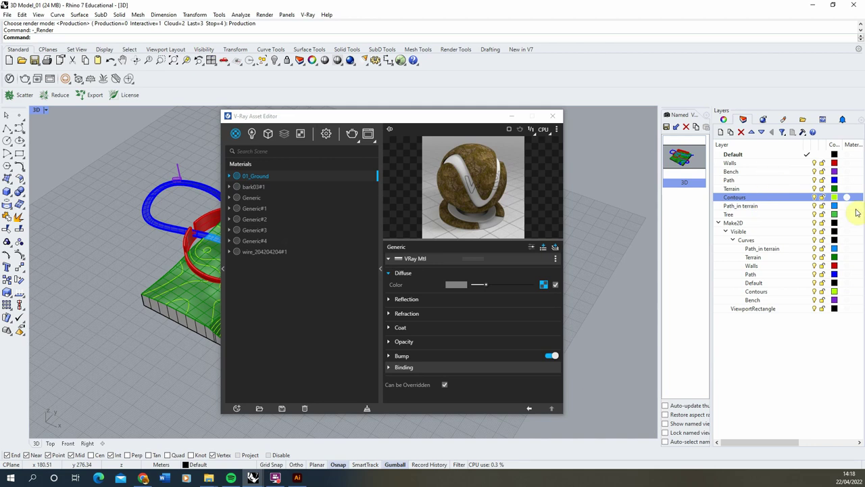
{"action": "right_click", "coordinate": [274, 180]}
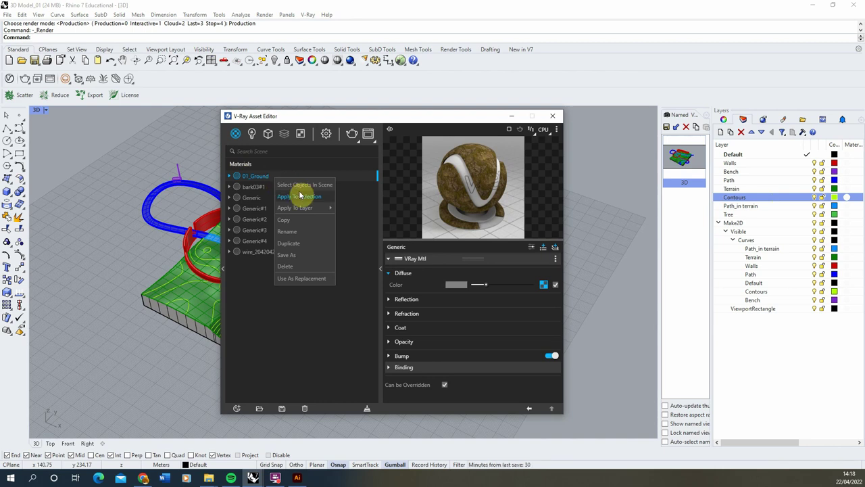
{"action": "mouse_move", "coordinate": [292, 207]}
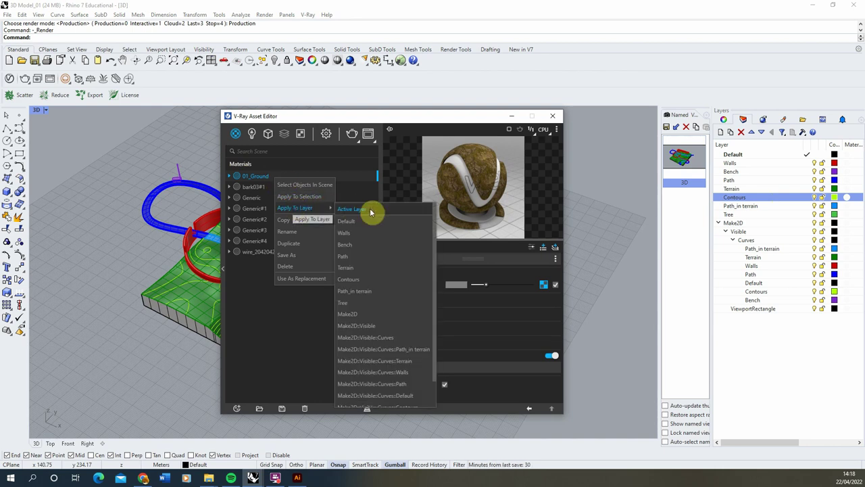
{"action": "left_click", "coordinate": [364, 270]}
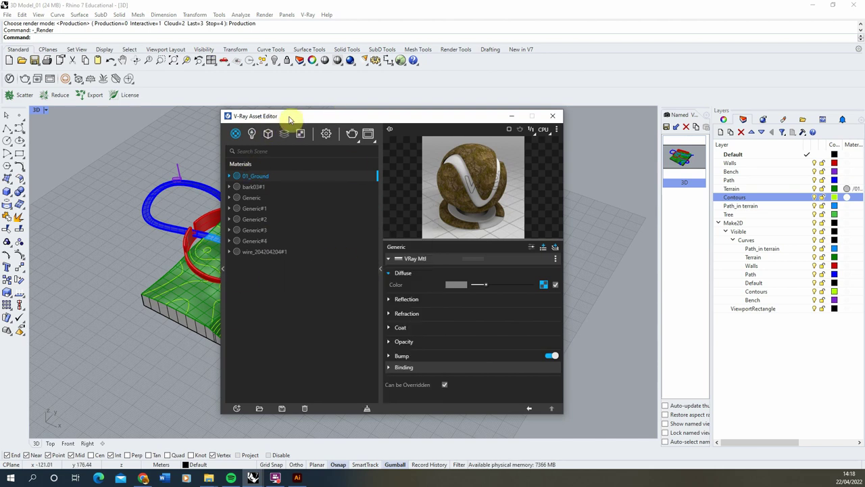
{"action": "left_click_drag", "start_coordinate": [290, 119], "coordinate": [255, 118]}
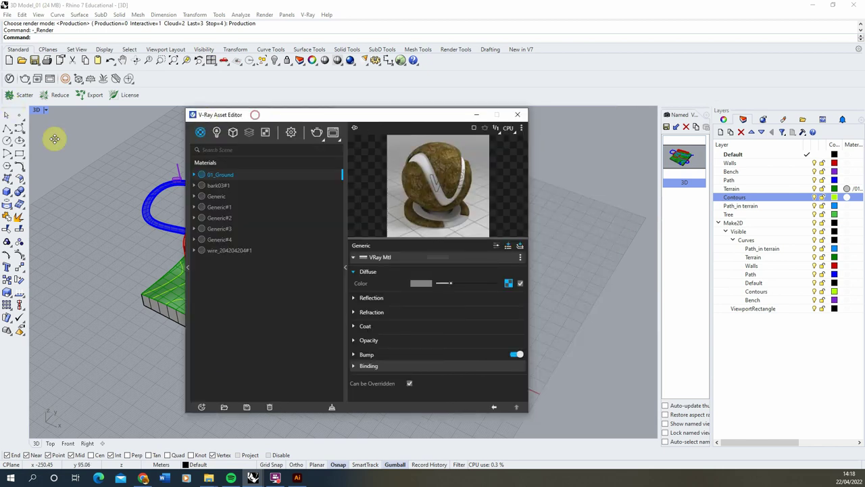
{"action": "left_click", "coordinate": [478, 119]}
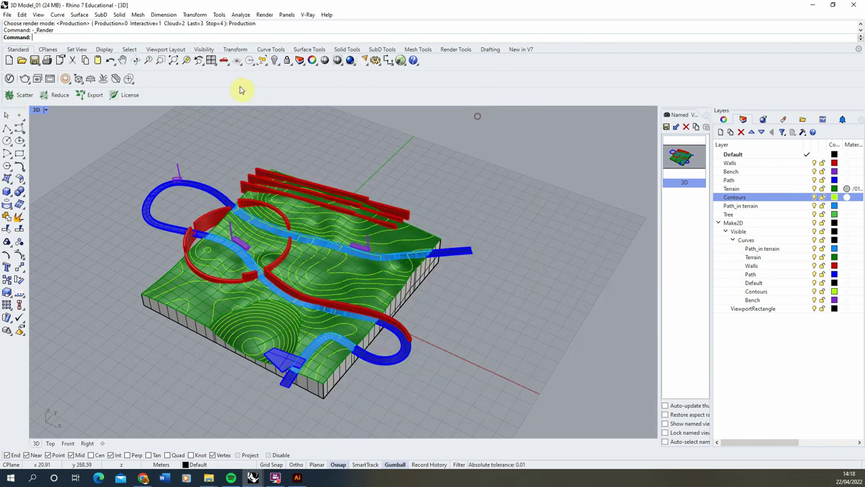
Step: Select all objects on the Terrain layer and give them a capped box texture mapping of about 79 × 75 × 71 m
{"action": "left_click", "coordinate": [758, 190]}
{"action": "right_click", "coordinate": [758, 189]}
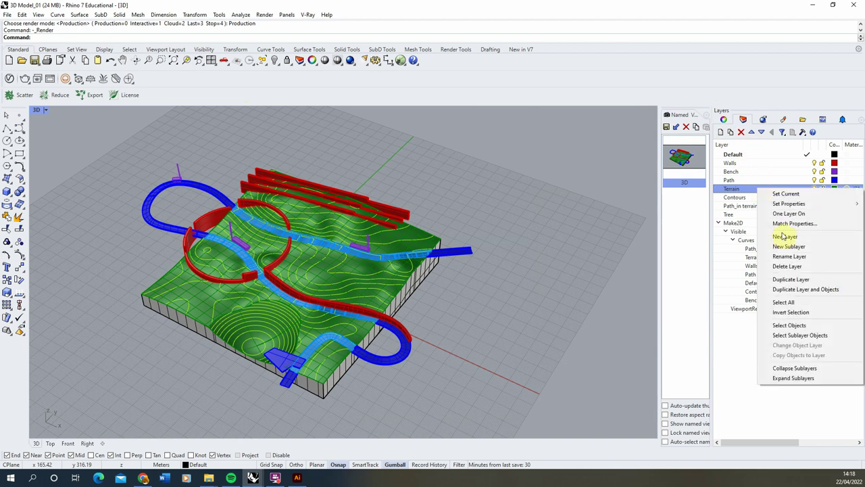
{"action": "left_click", "coordinate": [795, 325]}
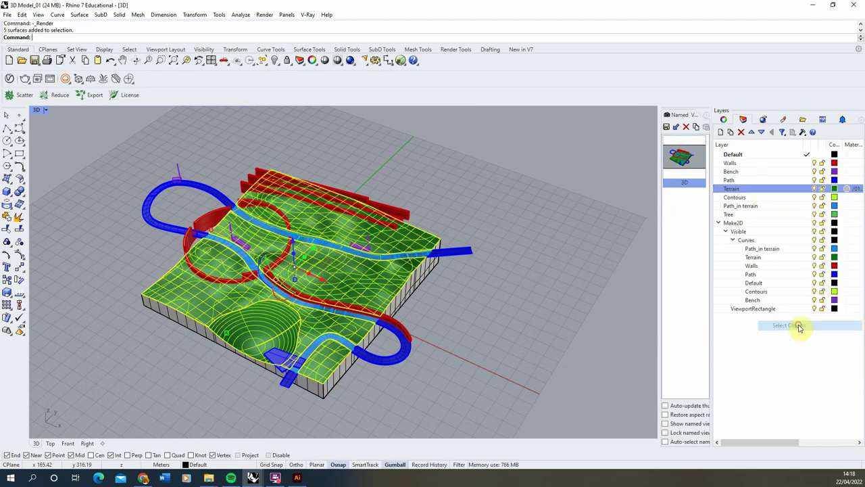
{"action": "left_click", "coordinate": [723, 119]}
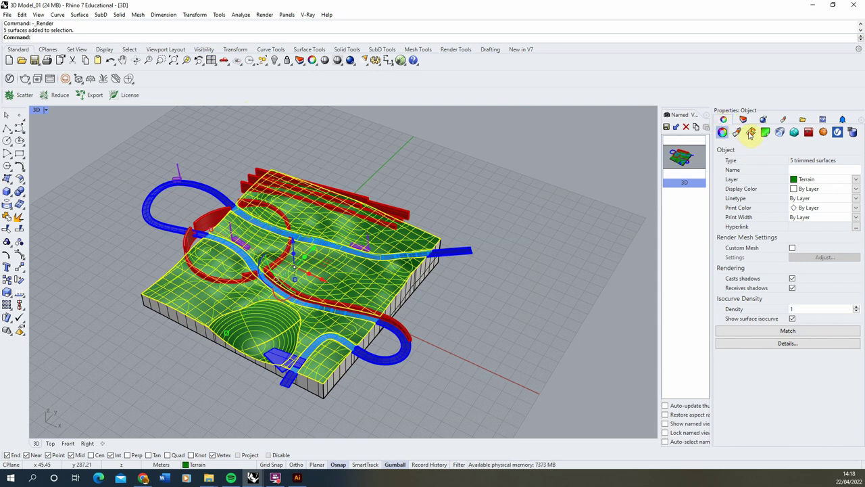
{"action": "left_click", "coordinate": [750, 132]}
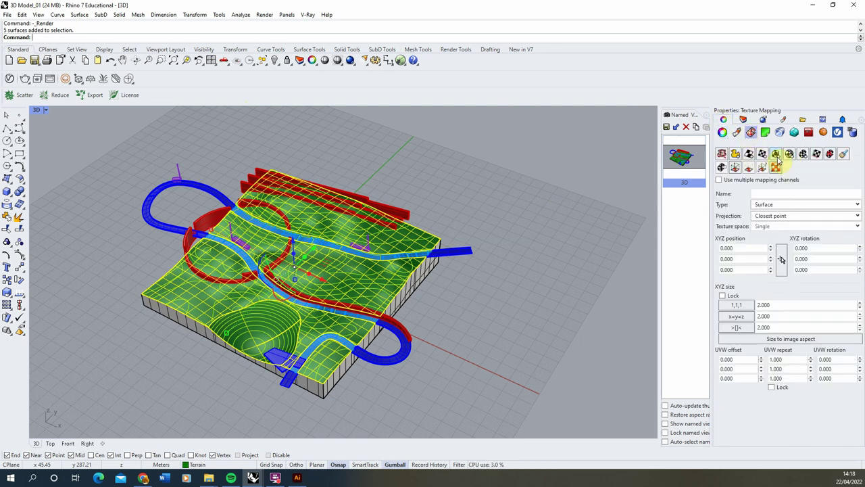
{"action": "left_click", "coordinate": [776, 154]}
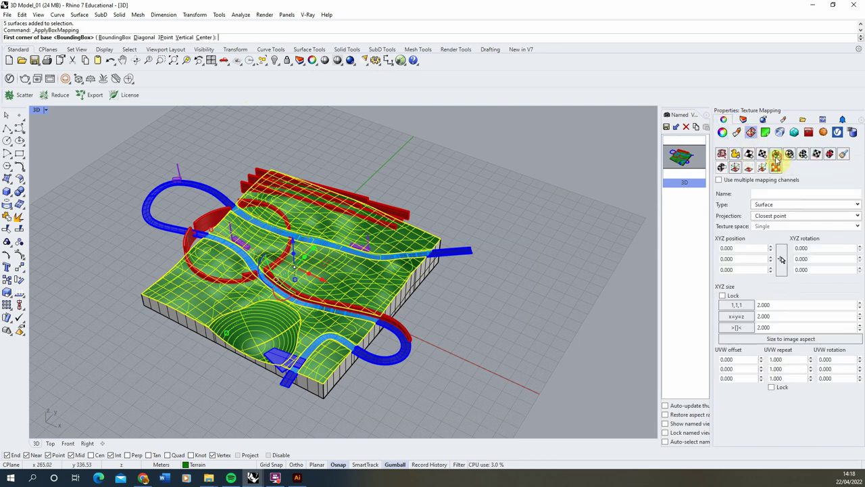
{"action": "left_click", "coordinate": [89, 371]}
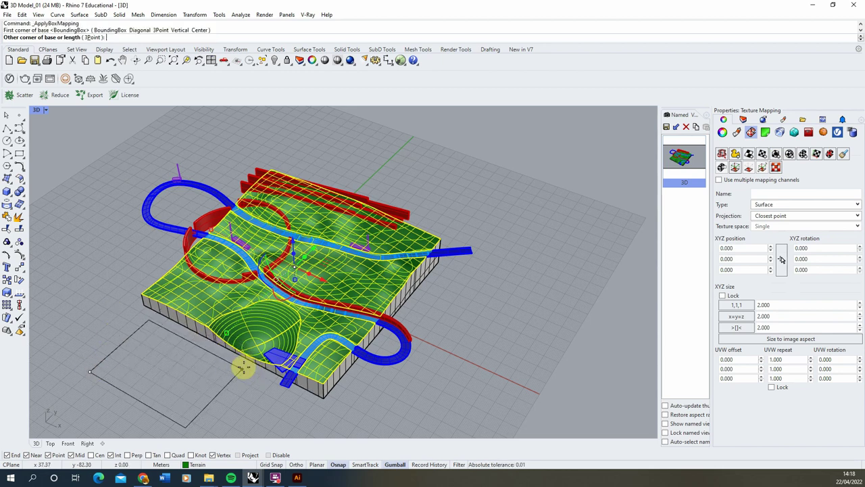
{"action": "left_click", "coordinate": [267, 347]}
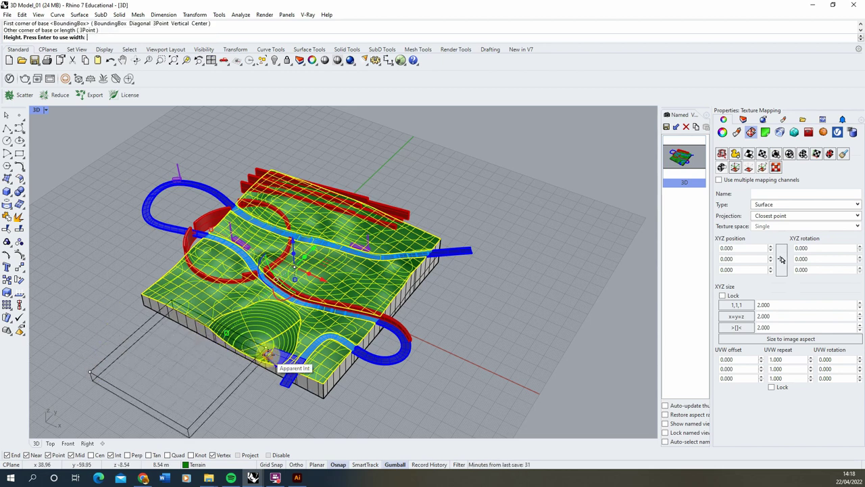
{"action": "left_click", "coordinate": [89, 307]}
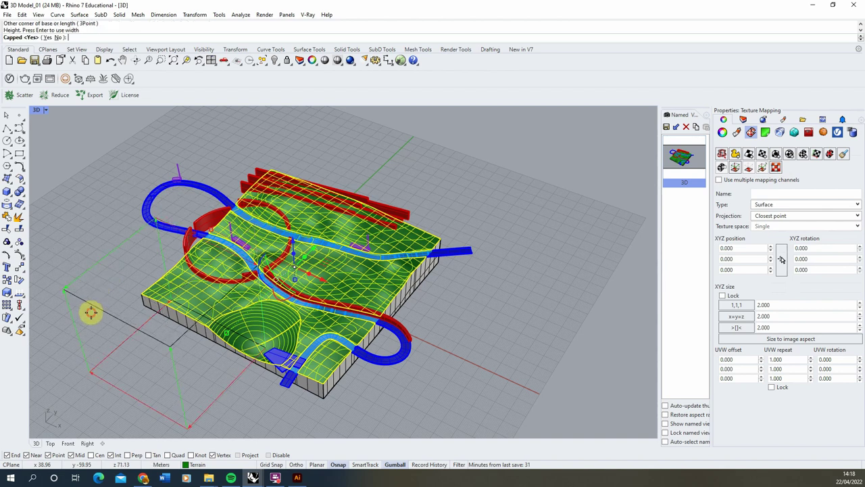
{"action": "key", "text": "Return"}
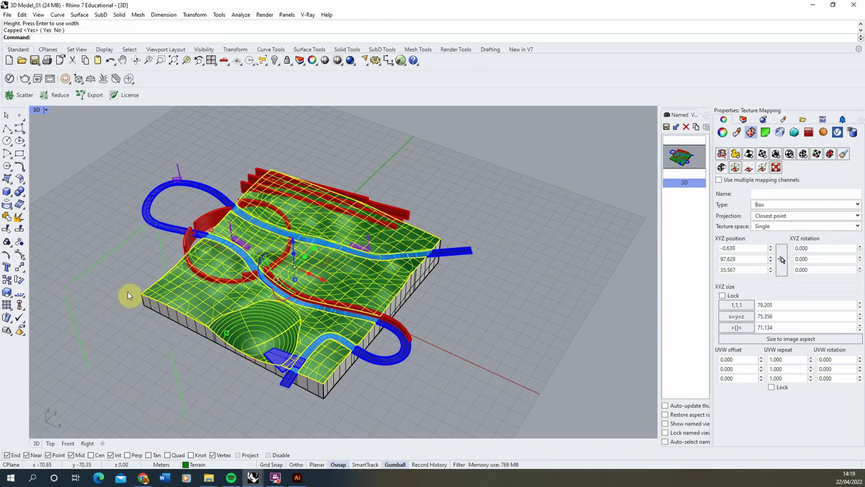
Step: Run an interactive V-Ray render to check the rock texture on the terrain, and stop it
{"action": "left_click", "coordinate": [42, 79]}
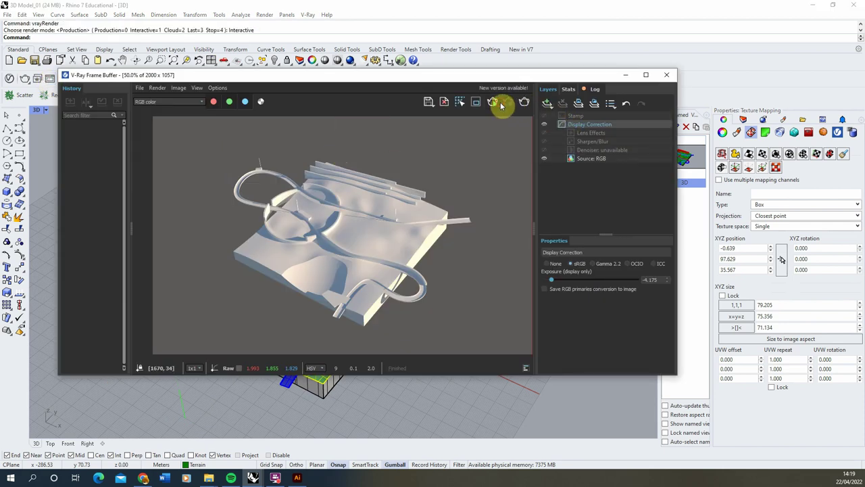
{"action": "left_click", "coordinate": [502, 104]}
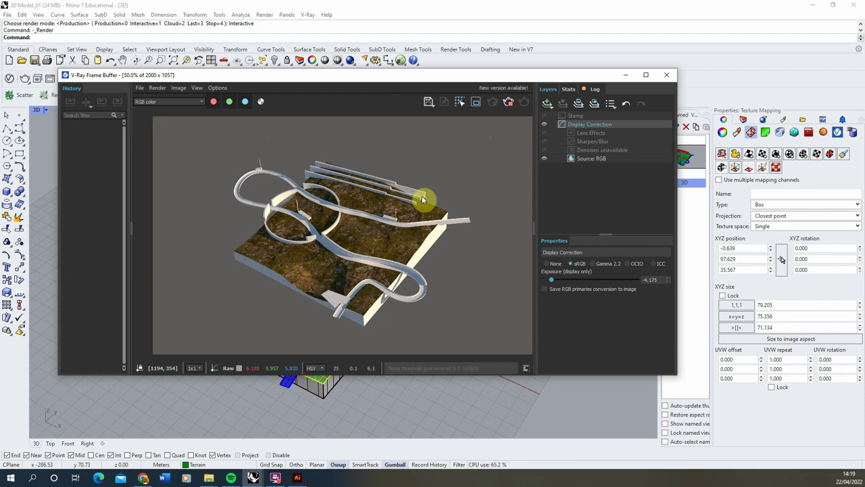
{"action": "left_click", "coordinate": [508, 103]}
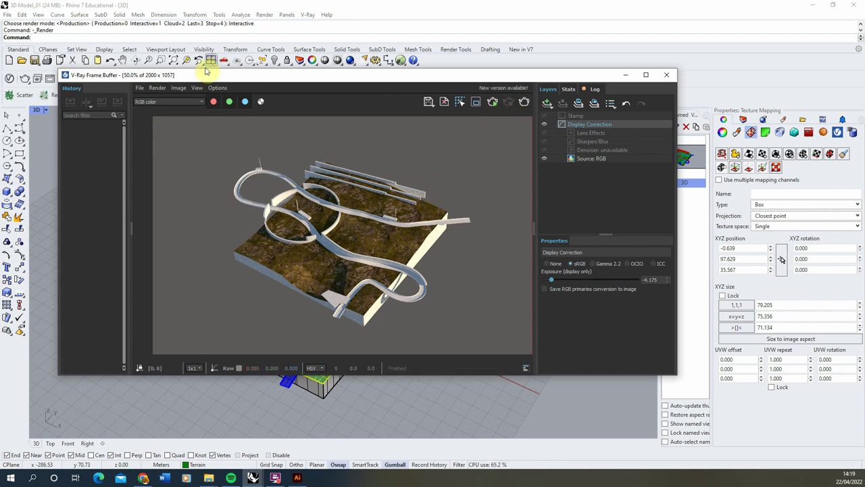
{"action": "left_click_drag", "start_coordinate": [206, 75], "coordinate": [210, 105]}
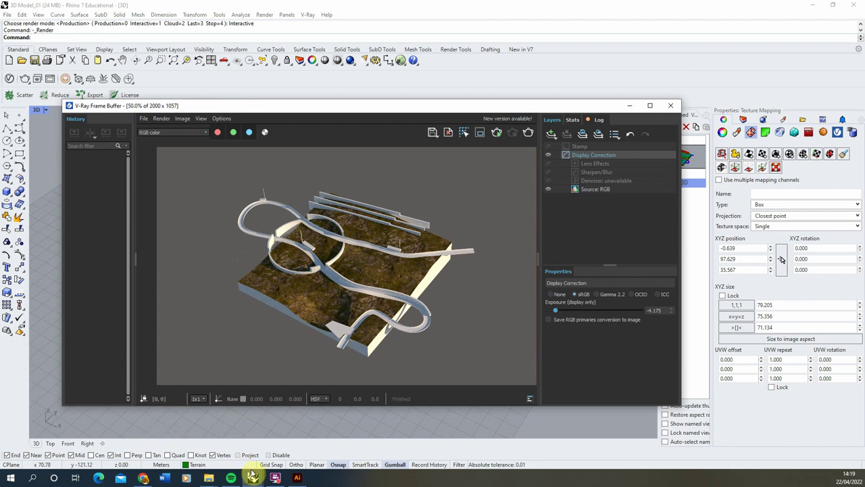
Step: Restore the V-Ray Asset Editor and look over the layers the 01_Ground material can be applied to
{"action": "left_click", "coordinate": [252, 474]}
{"action": "left_click", "coordinate": [254, 433]}
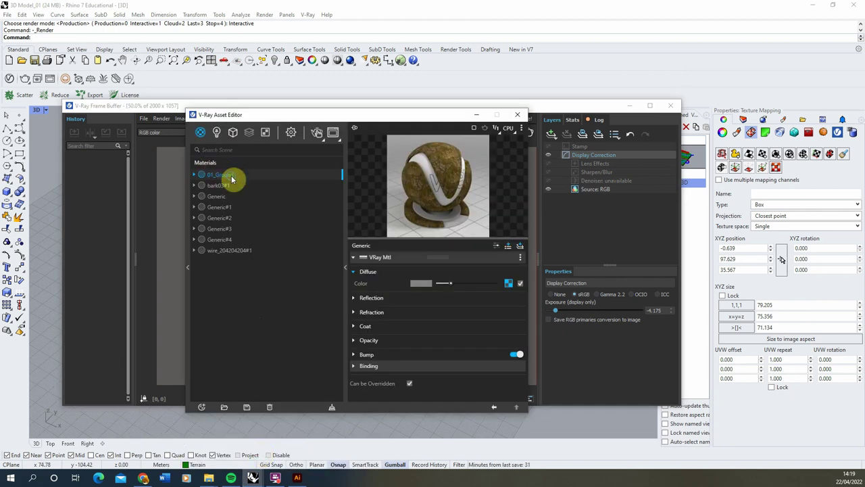
{"action": "right_click", "coordinate": [232, 178]}
{"action": "mouse_move", "coordinate": [273, 213]}
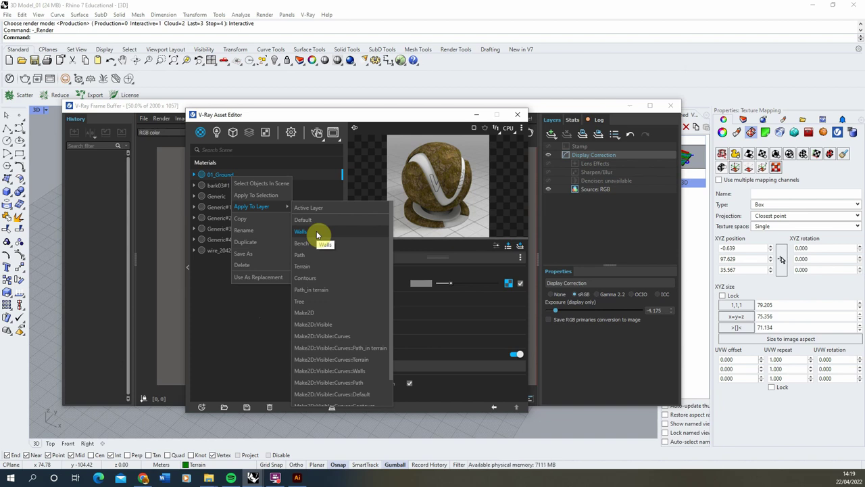
{"action": "left_click", "coordinate": [161, 106]}
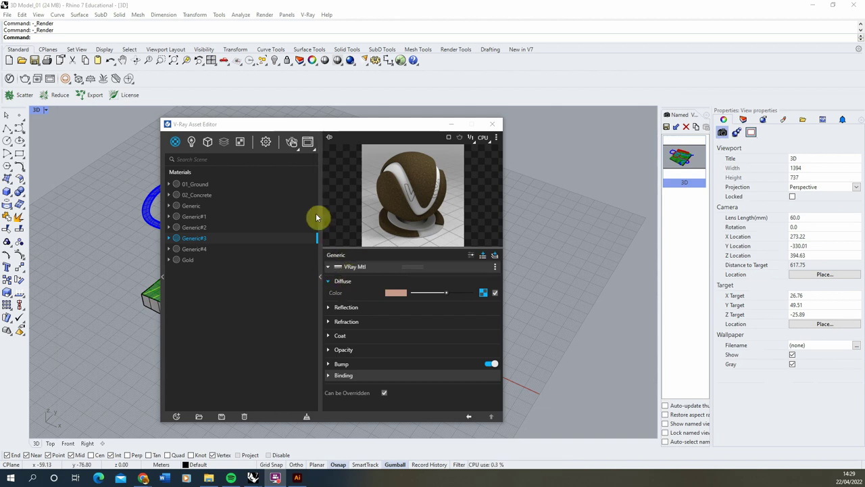
Step: Run an interactive V-Ray render to check the materials on the terrain, paths and walls, and stop it
{"action": "left_click", "coordinate": [294, 143]}
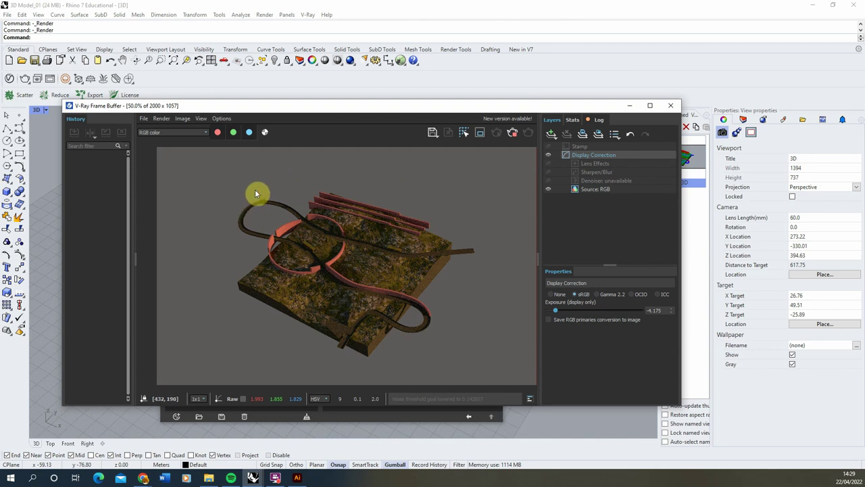
{"action": "left_click_drag", "start_coordinate": [256, 195], "coordinate": [284, 194]}
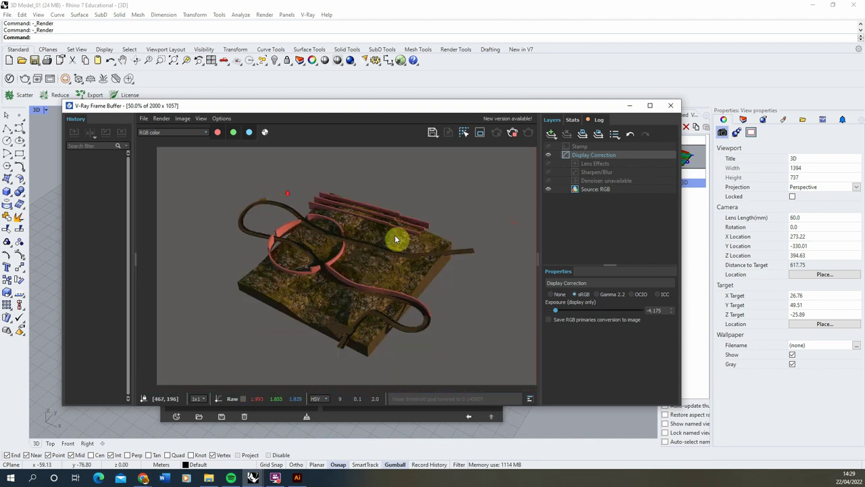
{"action": "mouse_move", "coordinate": [397, 284]}
{"action": "left_mouse_down"}
{"action": "mouse_move", "coordinate": [394, 294]}
{"action": "mouse_move", "coordinate": [396, 284]}
{"action": "left_mouse_up"}
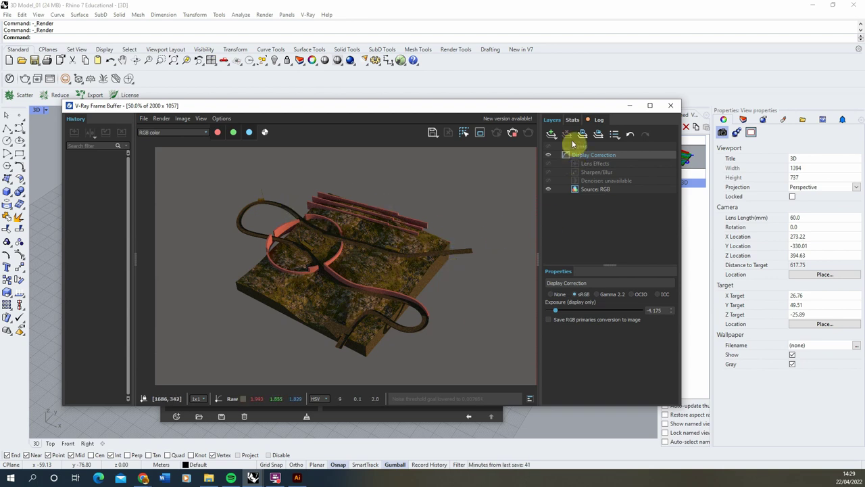
{"action": "left_click", "coordinate": [509, 135]}
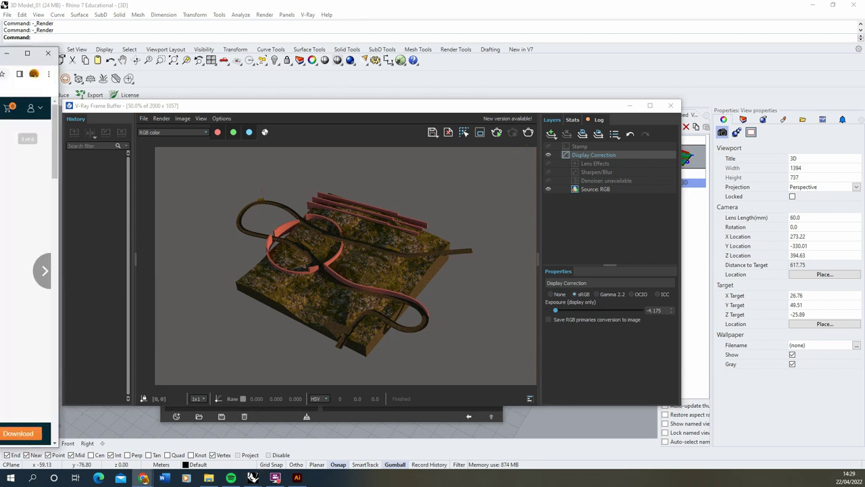
Step: Switch to the browser, look over the TurboSquid page of the free 3D Generic Tree 02 model, and minimize the browser
{"action": "left_click", "coordinate": [143, 477]}
{"action": "left_click_drag", "start_coordinate": [518, 29], "coordinate": [471, 27]}
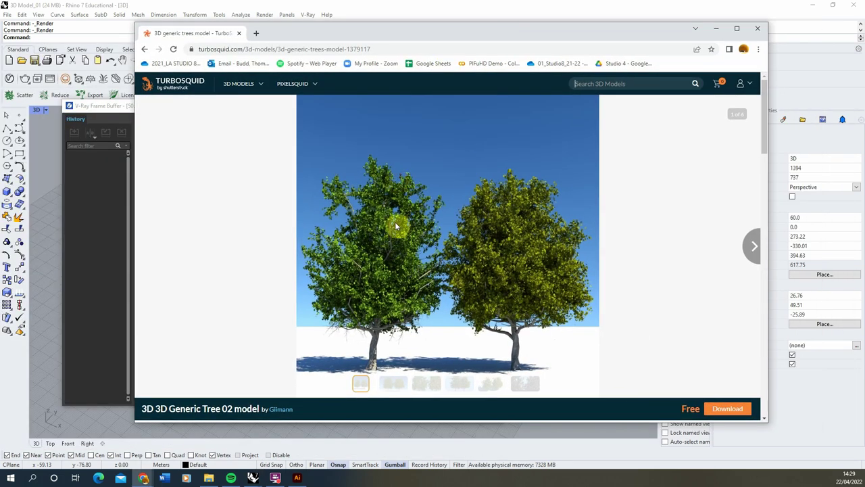
{"action": "scroll", "coordinate": [388, 228], "scroll_direction": "down", "scroll_amount": 1}
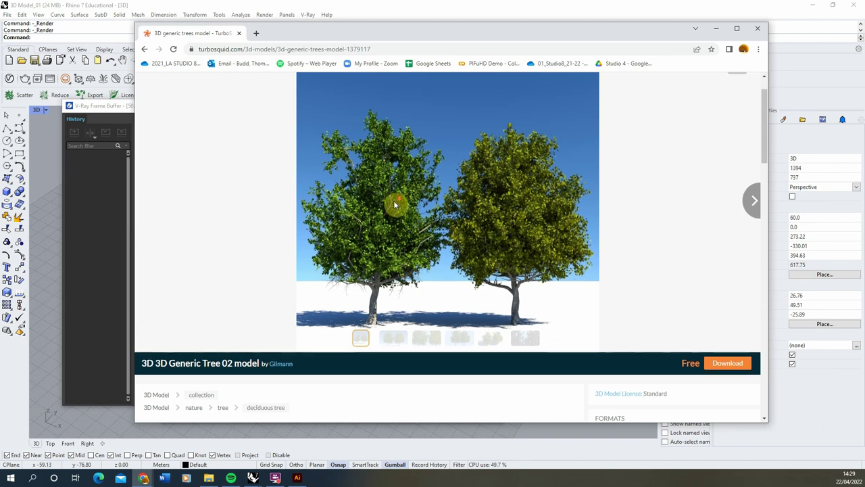
{"action": "scroll", "coordinate": [394, 205], "scroll_direction": "down", "scroll_amount": 1}
{"action": "scroll", "coordinate": [392, 227], "scroll_direction": "up", "scroll_amount": 2}
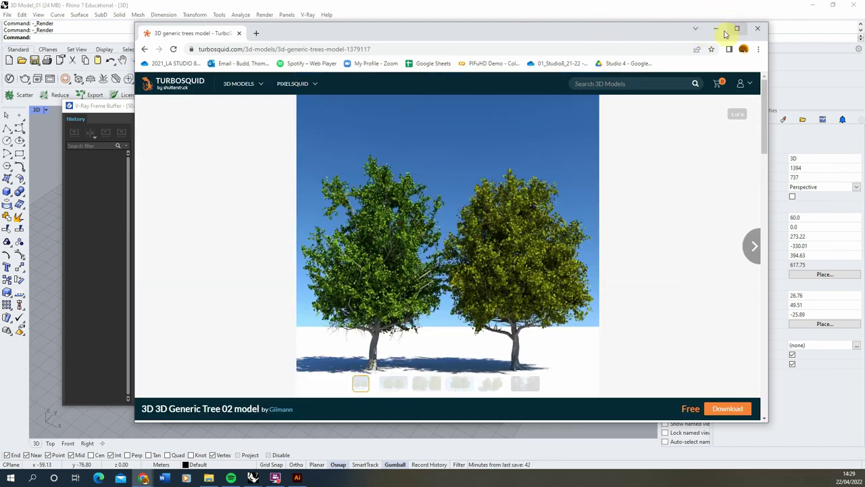
{"action": "left_click", "coordinate": [720, 33]}
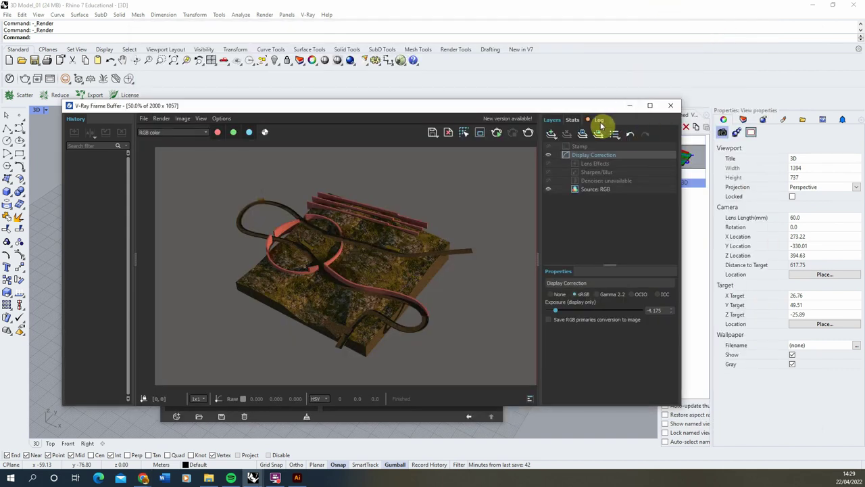
Step: Minimize the V-Ray windows and import Generic Trees 02_OBJ from the Generic_Trees_02_OBJ folder, with OBJ groups as object names
{"action": "left_click", "coordinate": [632, 107]}
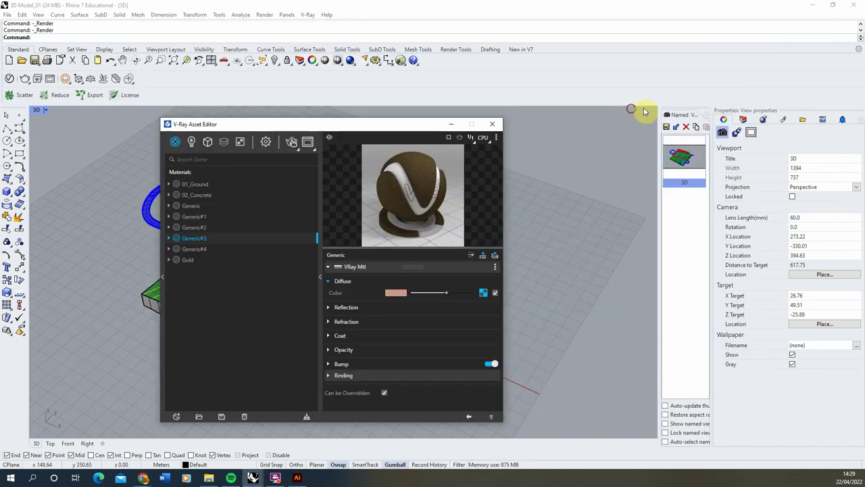
{"action": "left_click", "coordinate": [452, 126]}
{"action": "scroll", "coordinate": [482, 218], "scroll_direction": "down", "scroll_amount": 3}
{"action": "right_click_drag", "start_coordinate": [483, 218], "coordinate": [464, 185]}
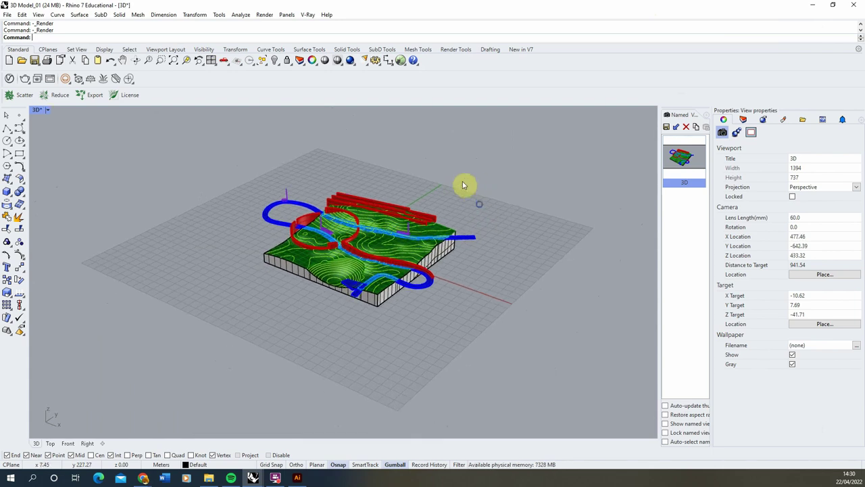
{"action": "left_click", "coordinate": [8, 15]}
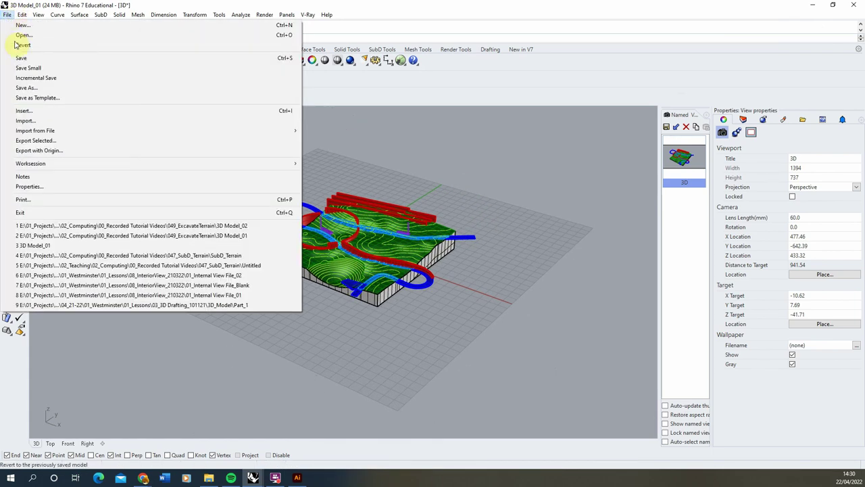
{"action": "left_click", "coordinate": [25, 121]}
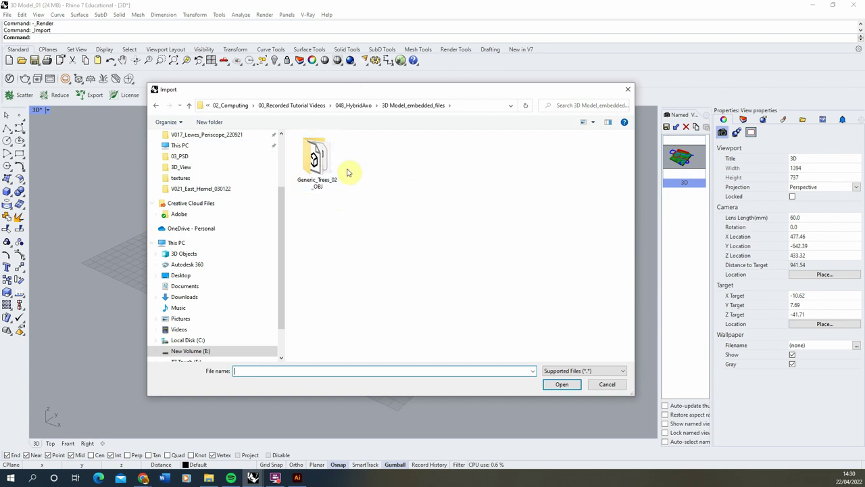
{"action": "double_click", "coordinate": [329, 159]}
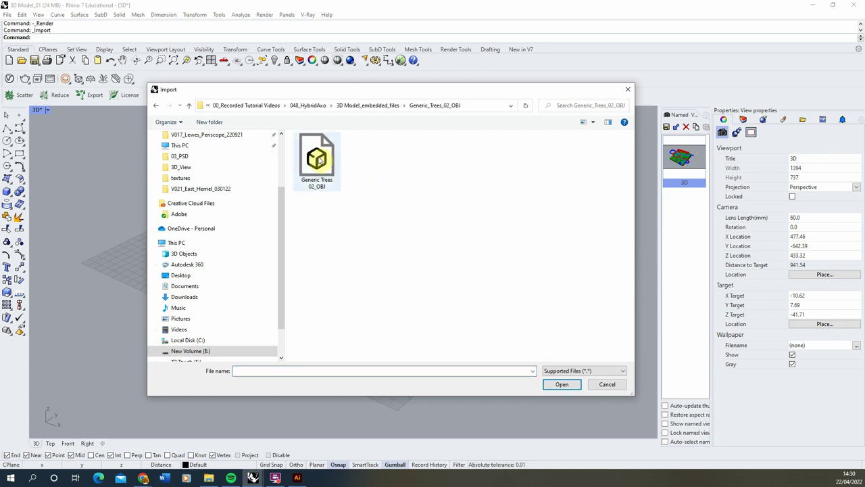
{"action": "left_click", "coordinate": [325, 169]}
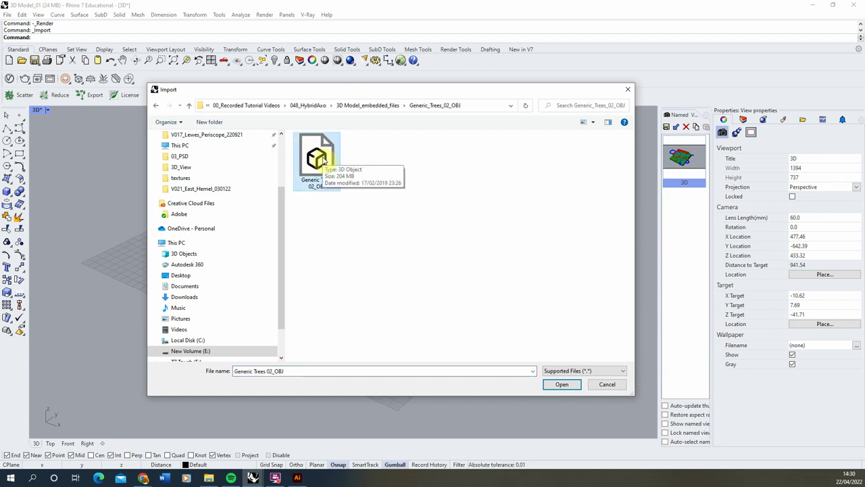
{"action": "left_click", "coordinate": [561, 384]}
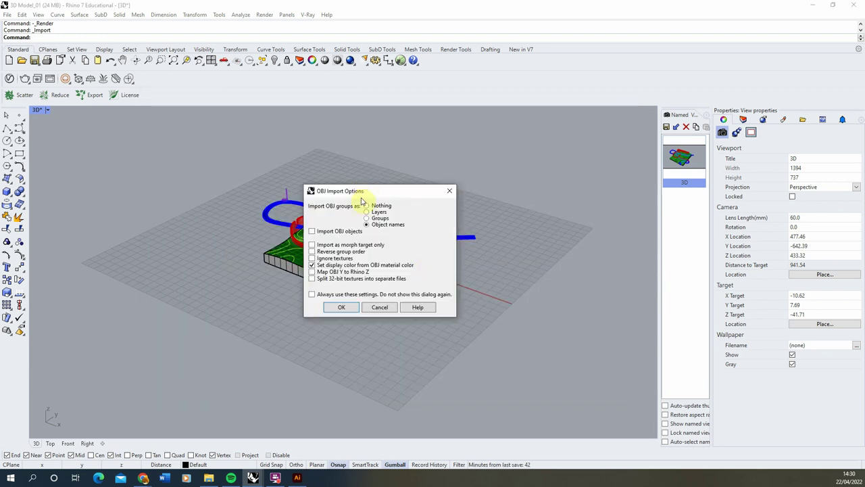
{"action": "left_click", "coordinate": [341, 308]}
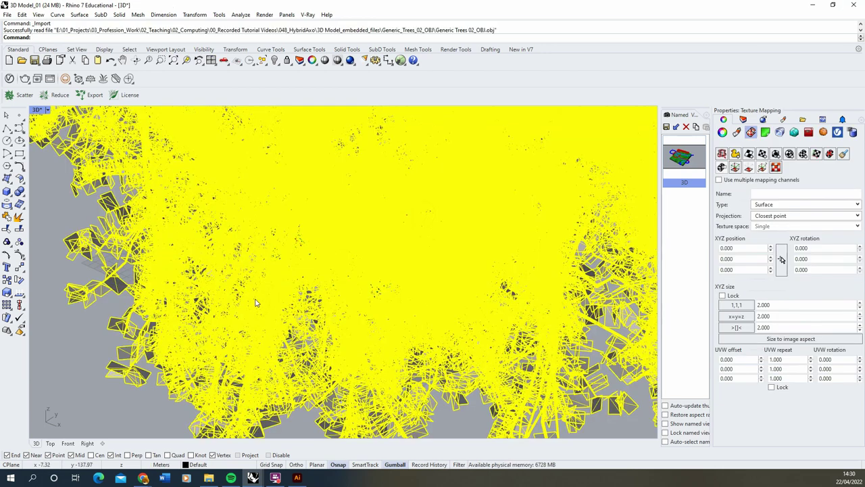
Step: Scale the imported trees by a factor of 0.001 about the automatic base point
{"action": "scroll", "coordinate": [257, 302], "scroll_direction": "down", "scroll_amount": 5}
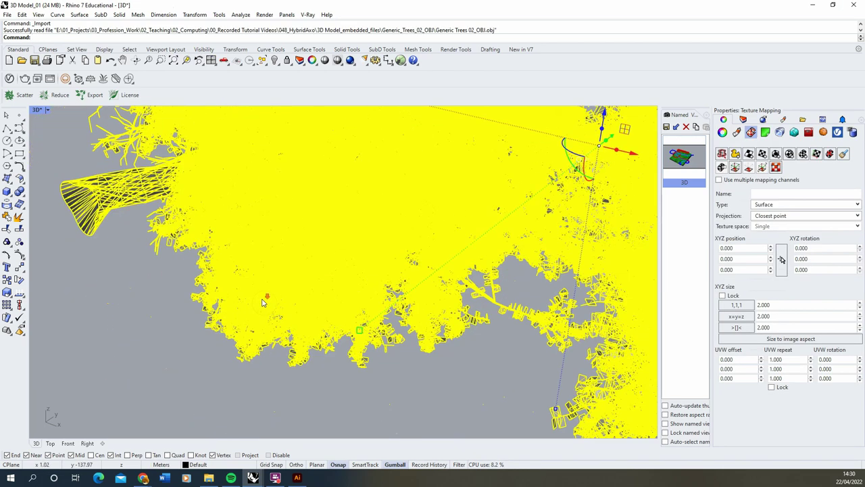
{"action": "scroll", "coordinate": [262, 303], "scroll_direction": "down", "scroll_amount": 5}
{"action": "right_click_drag", "start_coordinate": [263, 303], "coordinate": [330, 304]}
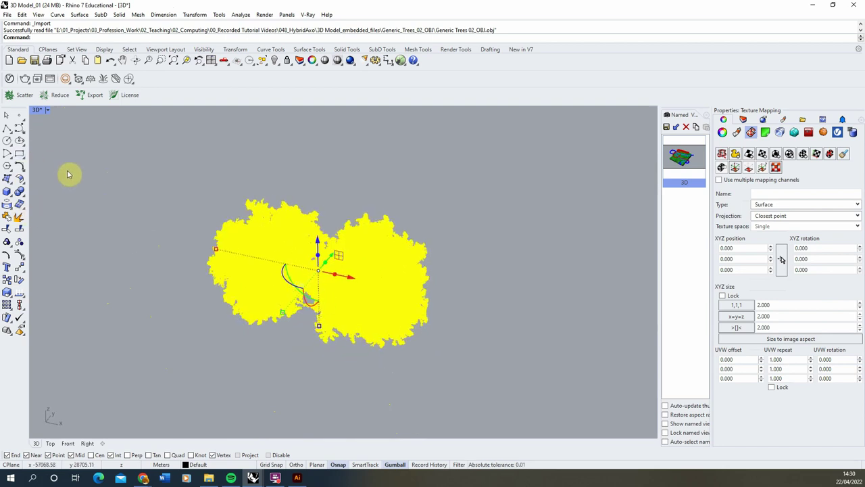
{"action": "left_click", "coordinate": [6, 293]}
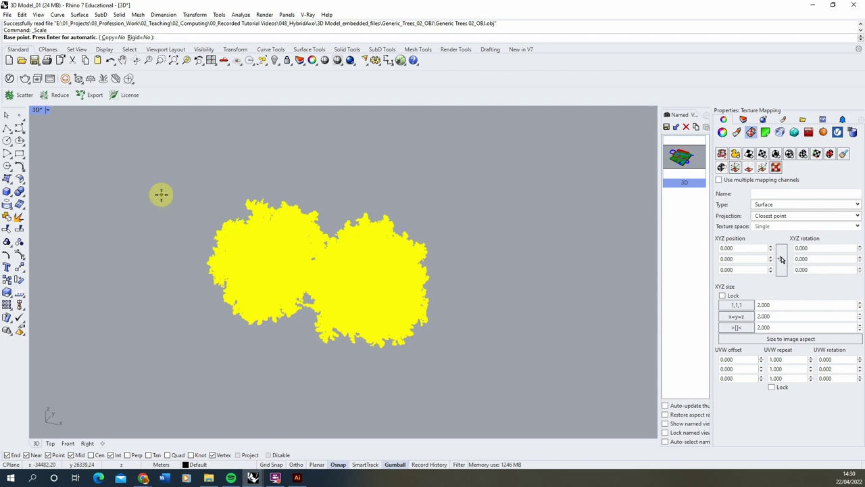
{"action": "key", "text": "Return"}
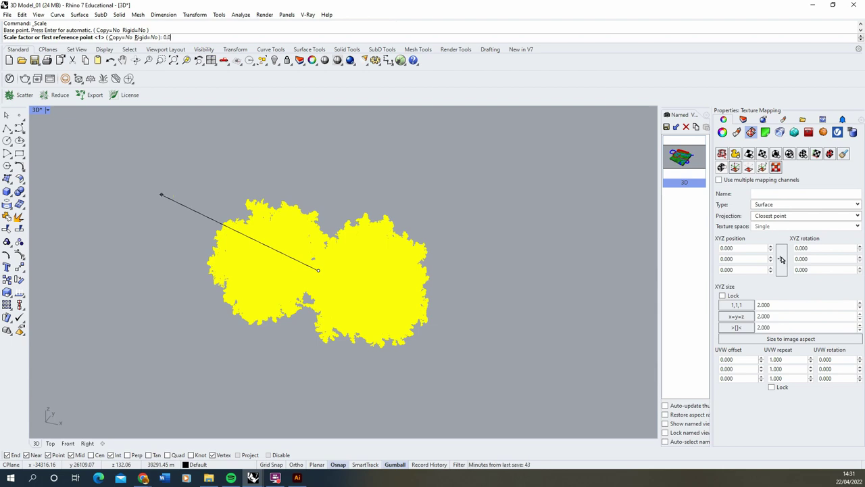
{"action": "left_click", "coordinate": [162, 197]}
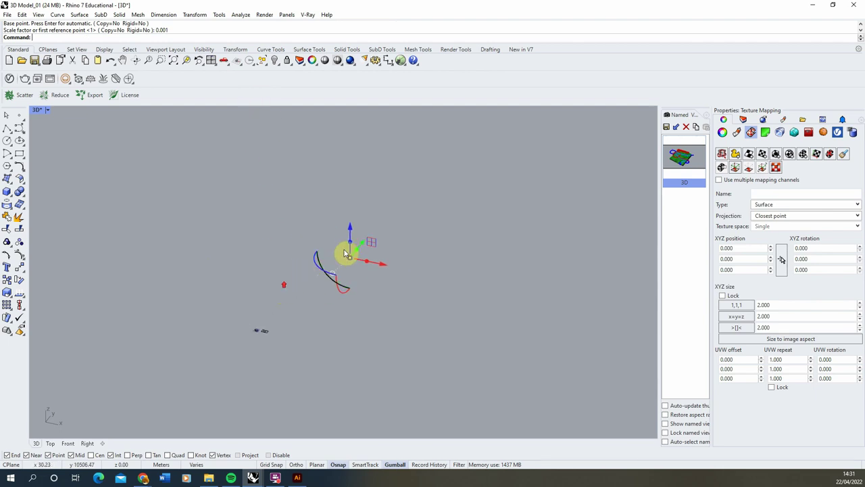
Step: Move the scaled-down trees along the Y and X axes until they sit beside the terrain model
{"action": "right_click_drag", "start_coordinate": [346, 254], "coordinate": [352, 273]}
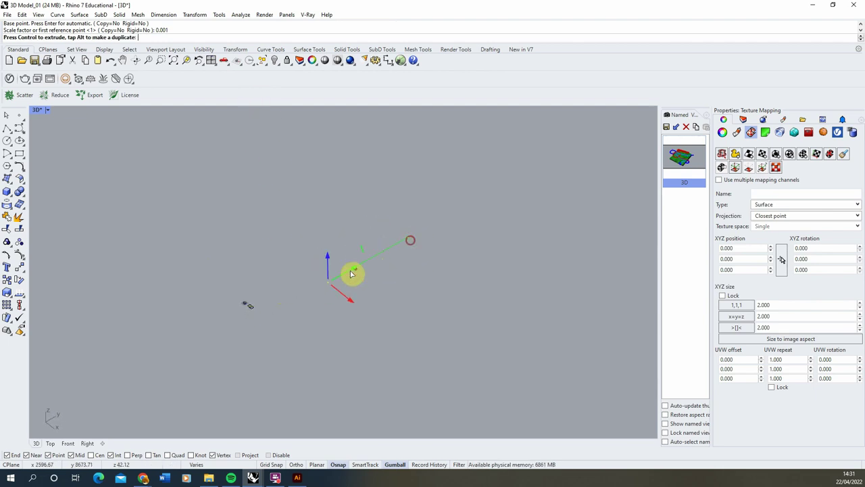
{"action": "left_click_drag", "start_coordinate": [352, 273], "coordinate": [264, 321]}
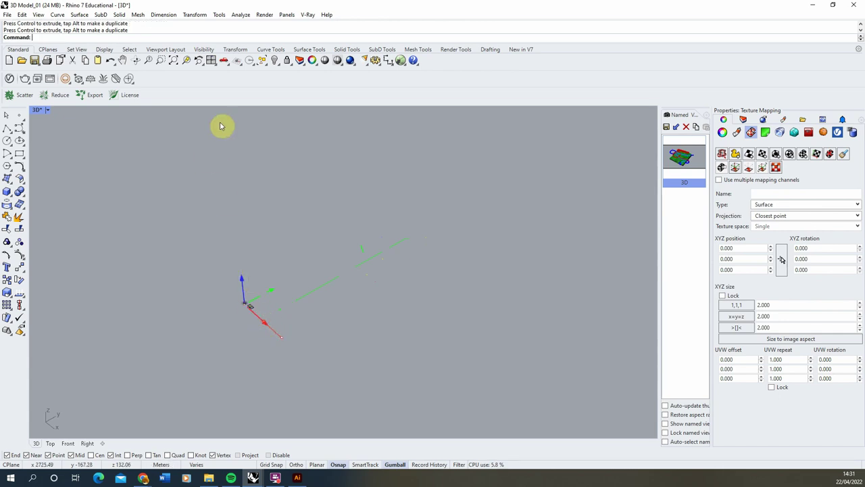
{"action": "left_click", "coordinate": [186, 61]}
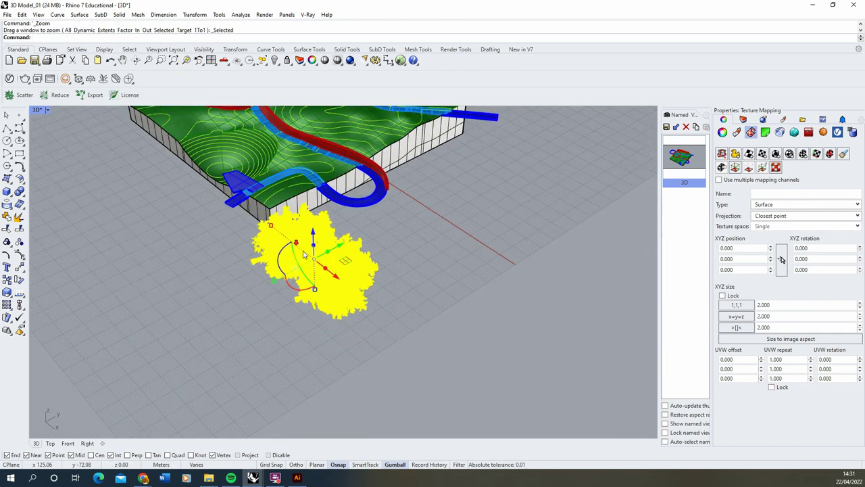
{"action": "scroll", "coordinate": [245, 208], "scroll_direction": "up", "scroll_amount": 3}
{"action": "scroll", "coordinate": [194, 191], "scroll_direction": "down", "scroll_amount": 6}
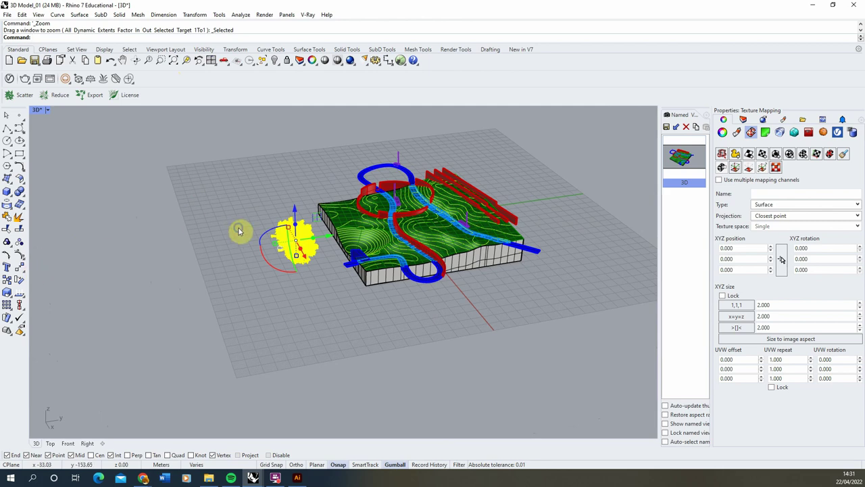
{"action": "scroll", "coordinate": [252, 274], "scroll_direction": "up", "scroll_amount": 2}
{"action": "right_click_drag", "start_coordinate": [273, 306], "coordinate": [350, 343]}
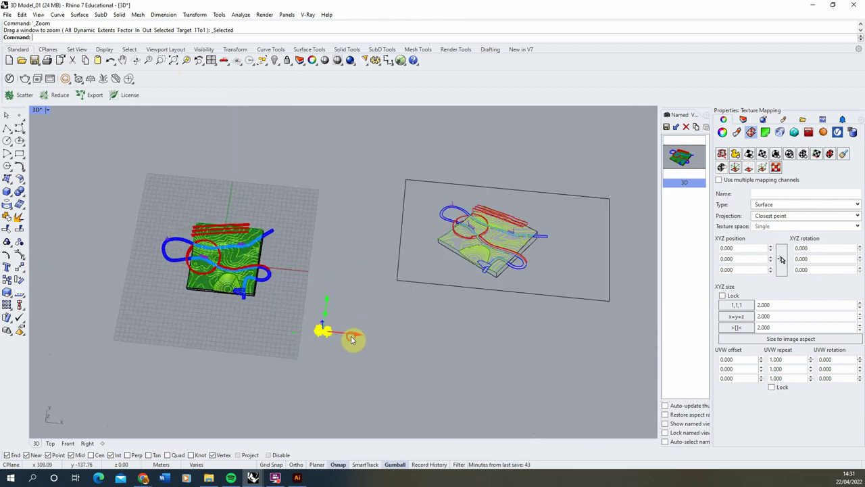
{"action": "left_click_drag", "start_coordinate": [352, 340], "coordinate": [193, 324]}
Step: Rotate the two trees about the X axis so they stand upright beside the terrain
{"action": "right_click_drag", "start_coordinate": [279, 311], "coordinate": [241, 250]}
{"action": "left_click_drag", "start_coordinate": [220, 243], "coordinate": [223, 315]}
{"action": "scroll", "coordinate": [219, 315], "scroll_direction": "up", "scroll_amount": 5}
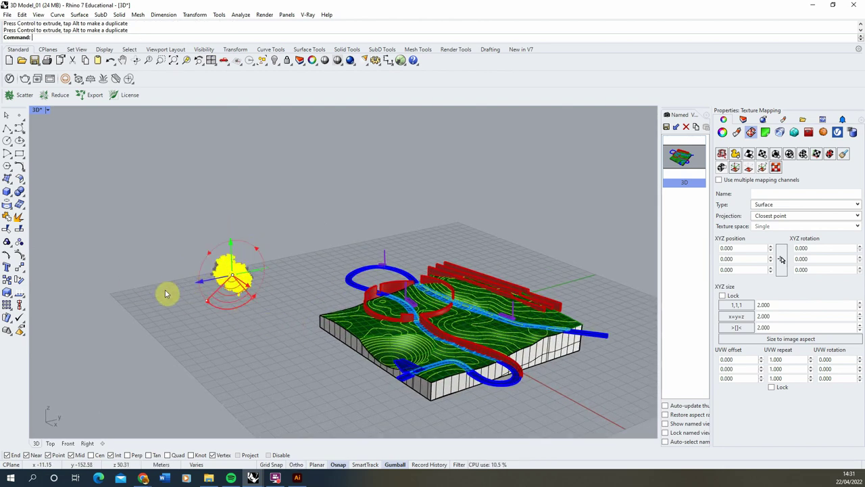
{"action": "right_click_drag", "start_coordinate": [164, 295], "coordinate": [203, 321]}
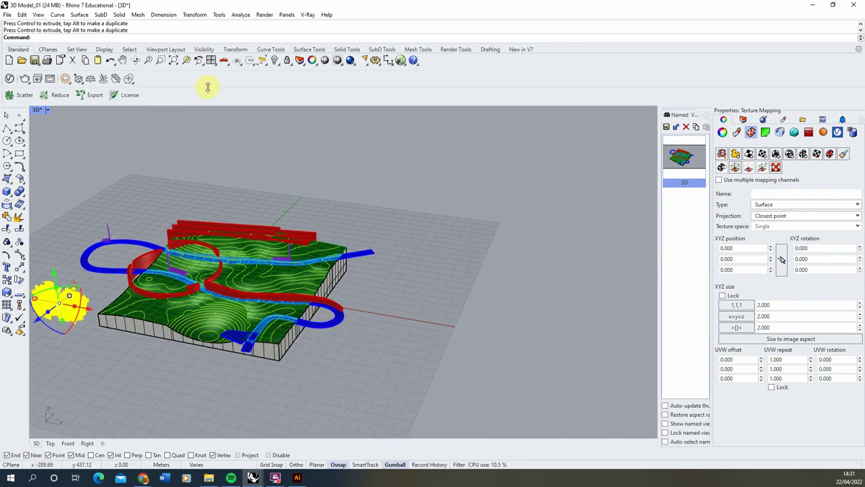
Step: Delete one of the two trees, the one farther along negative X, keeping its neighbour
{"action": "left_click", "coordinate": [189, 61]}
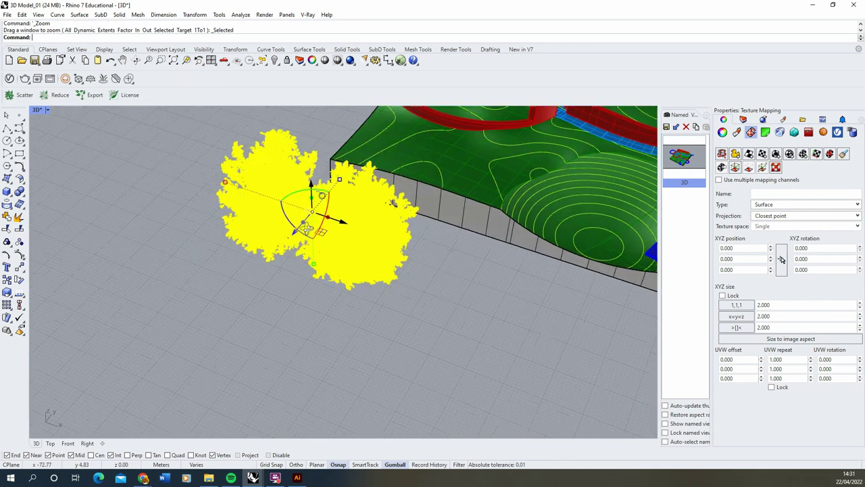
{"action": "left_click", "coordinate": [413, 257]}
{"action": "right_click_drag", "start_coordinate": [411, 255], "coordinate": [403, 168]}
{"action": "left_click_drag", "start_coordinate": [271, 136], "coordinate": [238, 206]}
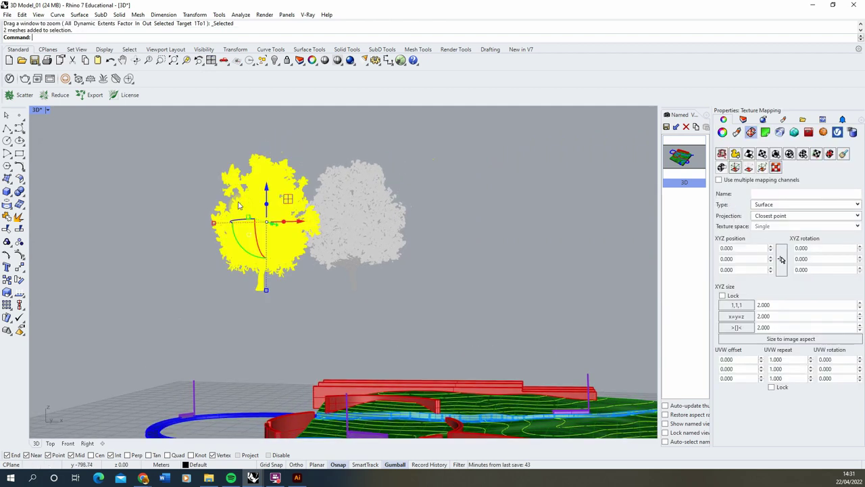
{"action": "key", "text": "Delete"}
Step: Scale the remaining tree by a factor of 2 about the automatic base point
{"action": "right_click_drag", "start_coordinate": [238, 204], "coordinate": [269, 284]}
{"action": "left_click", "coordinate": [308, 223]}
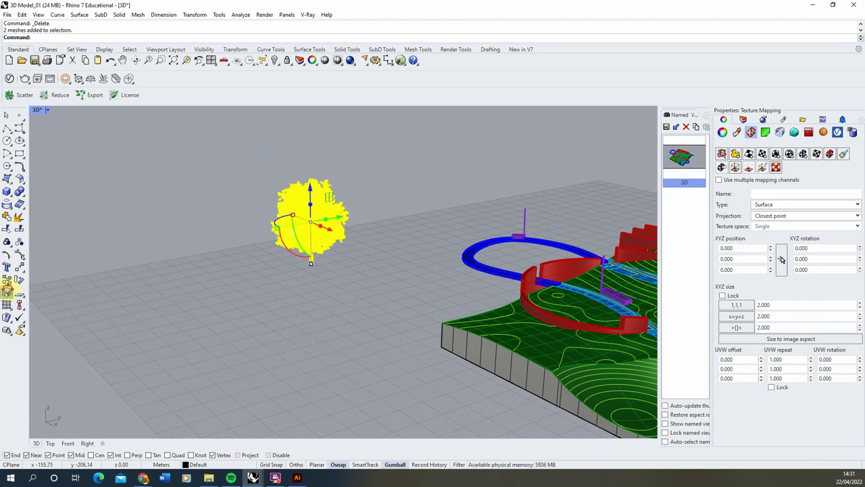
{"action": "left_click", "coordinate": [7, 291]}
{"action": "key", "text": "Return"}
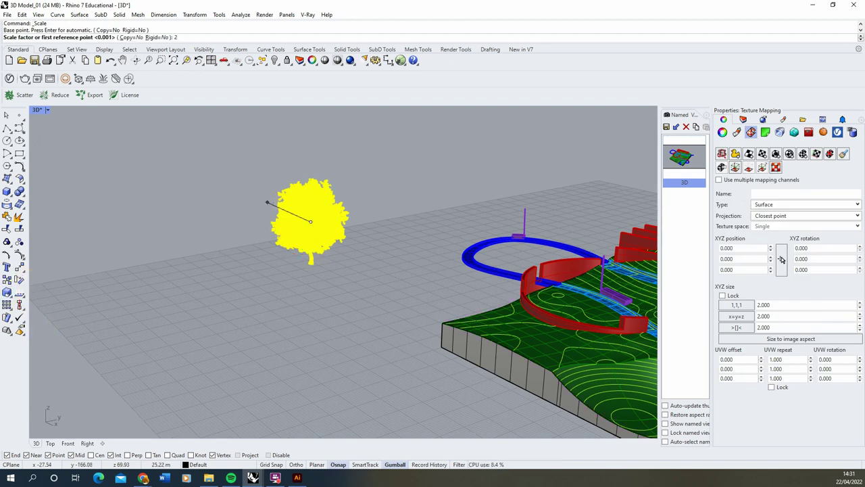
{"action": "key", "text": "Return"}
Step: Lower the enlarged tree vertically towards the ground plane beside the terrain, and deselect it
{"action": "right_click_drag", "start_coordinate": [174, 253], "coordinate": [264, 248]}
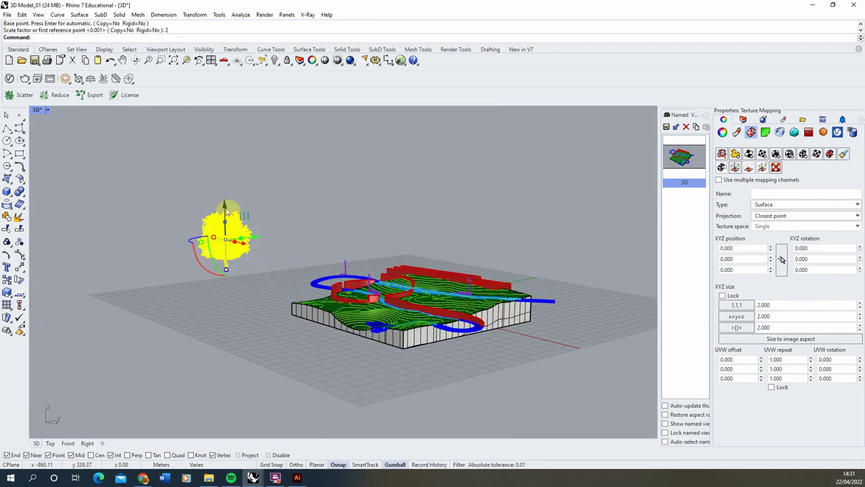
{"action": "left_click_drag", "start_coordinate": [226, 208], "coordinate": [227, 284]}
{"action": "right_click_drag", "start_coordinate": [227, 284], "coordinate": [245, 309]}
{"action": "key", "text": "Escape"}
{"action": "scroll", "coordinate": [226, 321], "scroll_direction": "down", "scroll_amount": 3}
{"action": "scroll", "coordinate": [218, 304], "scroll_direction": "up", "scroll_amount": 6}
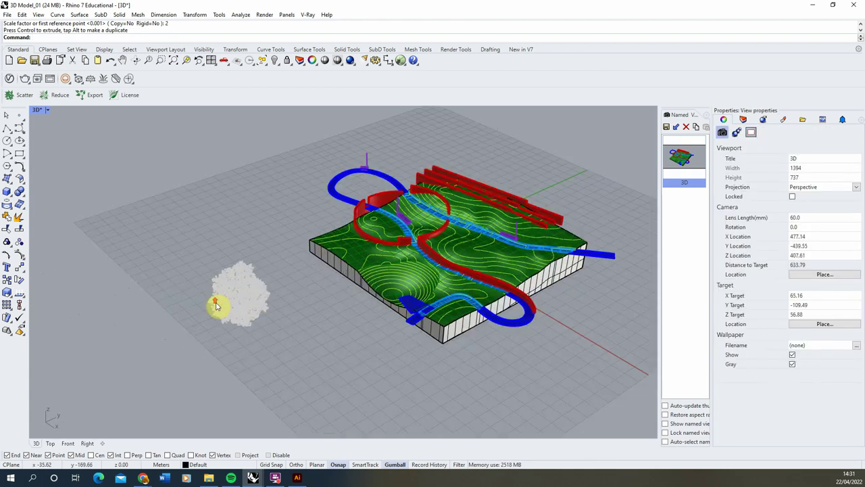
{"action": "scroll", "coordinate": [219, 307], "scroll_direction": "up", "scroll_amount": 2}
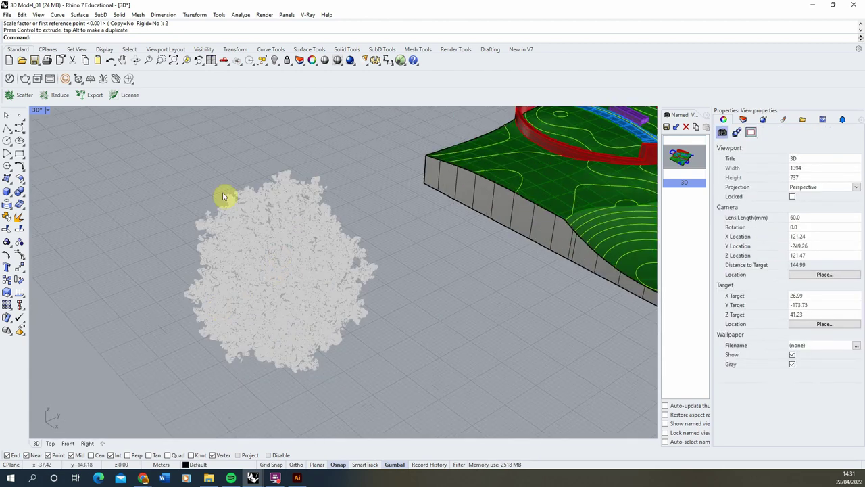
Step: Start an interactive render in the V-Ray Frame Buffer and inspect the enlarged tree from a lower viewpoint
{"action": "left_click", "coordinate": [51, 79]}
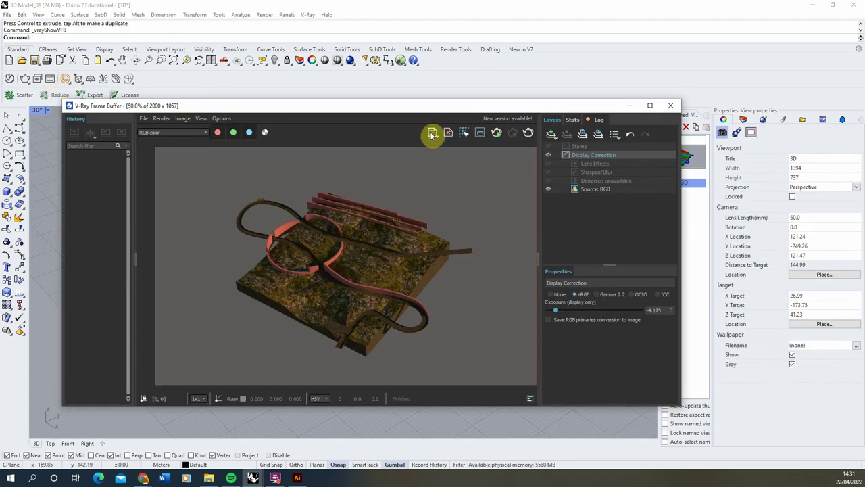
{"action": "left_click", "coordinate": [499, 133]}
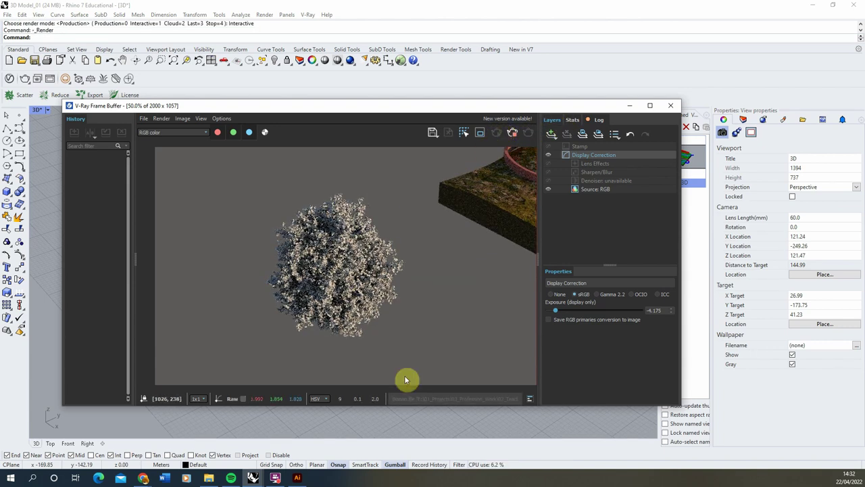
{"action": "right_click_drag", "start_coordinate": [441, 430], "coordinate": [440, 415]}
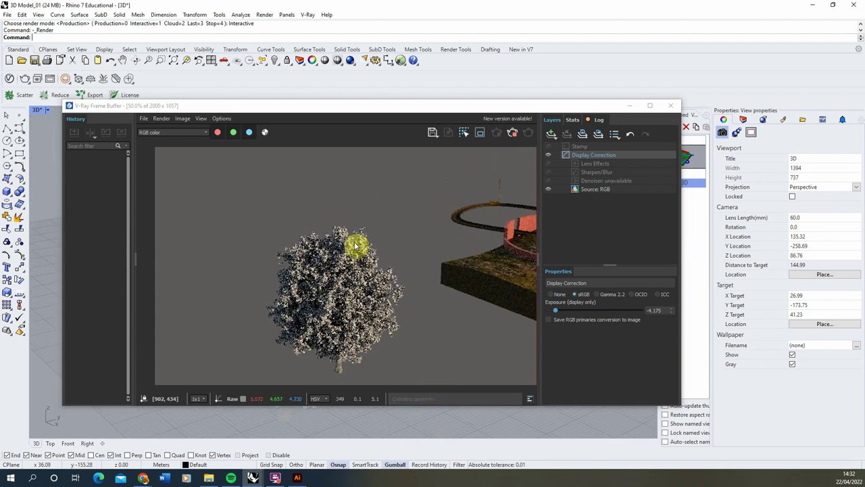
{"action": "scroll", "coordinate": [52, 212], "scroll_direction": "down", "scroll_amount": 4}
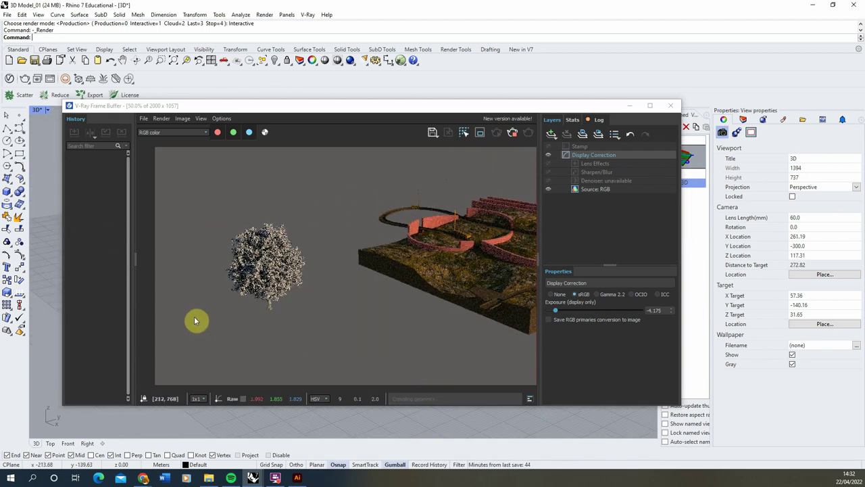
{"action": "scroll", "coordinate": [54, 266], "scroll_direction": "up", "scroll_amount": 4}
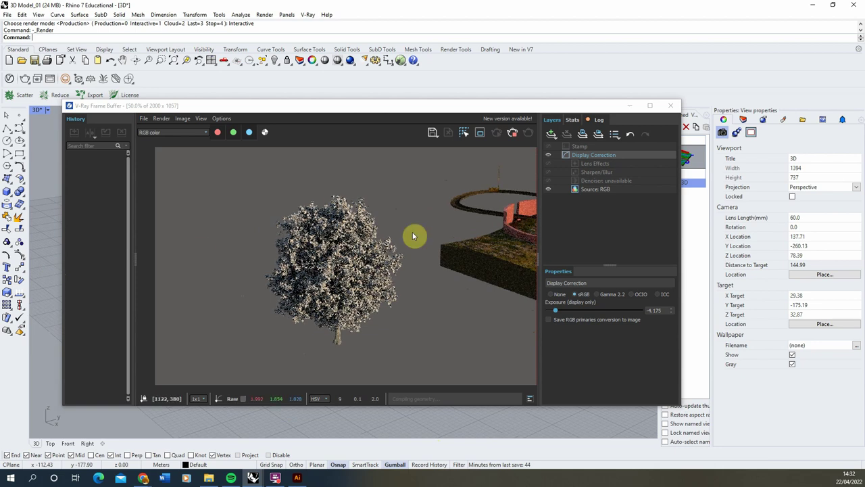
{"action": "left_click_drag", "start_coordinate": [315, 107], "coordinate": [455, 71]}
{"action": "left_click", "coordinate": [121, 119]}
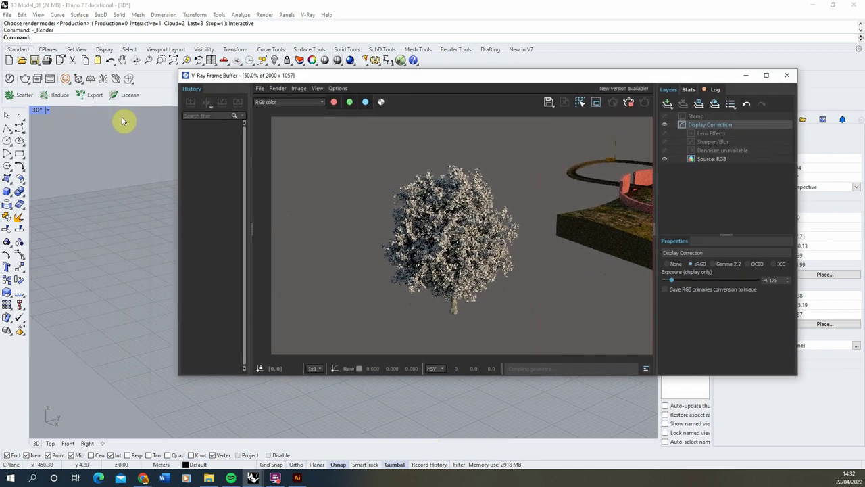
Step: Open the V-Ray Asset Editor alongside the frame buffer and stop the interactive render
{"action": "left_click", "coordinate": [9, 78]}
{"action": "left_click_drag", "start_coordinate": [304, 126], "coordinate": [219, 108]}
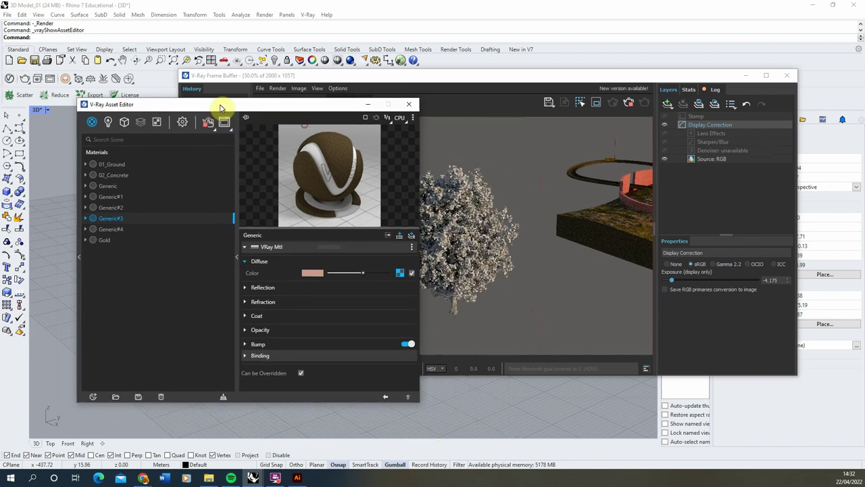
{"action": "left_click_drag", "start_coordinate": [279, 100], "coordinate": [256, 94]}
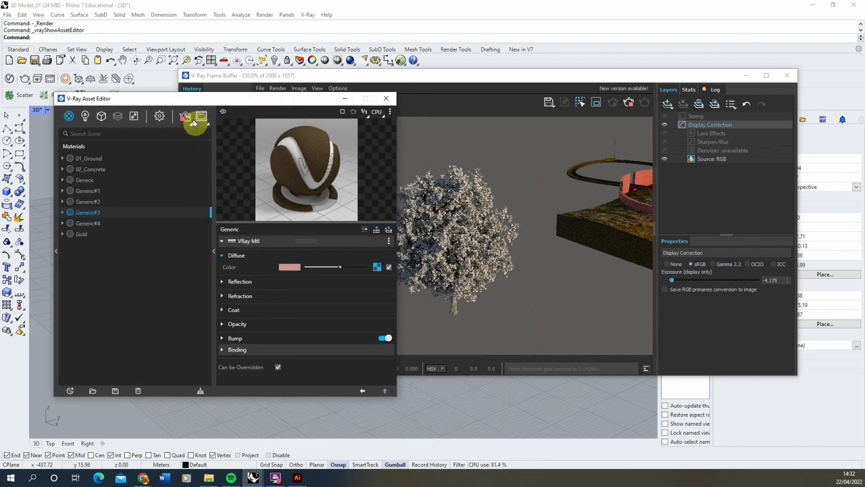
{"action": "left_click", "coordinate": [638, 107]}
{"action": "left_click", "coordinate": [631, 106]}
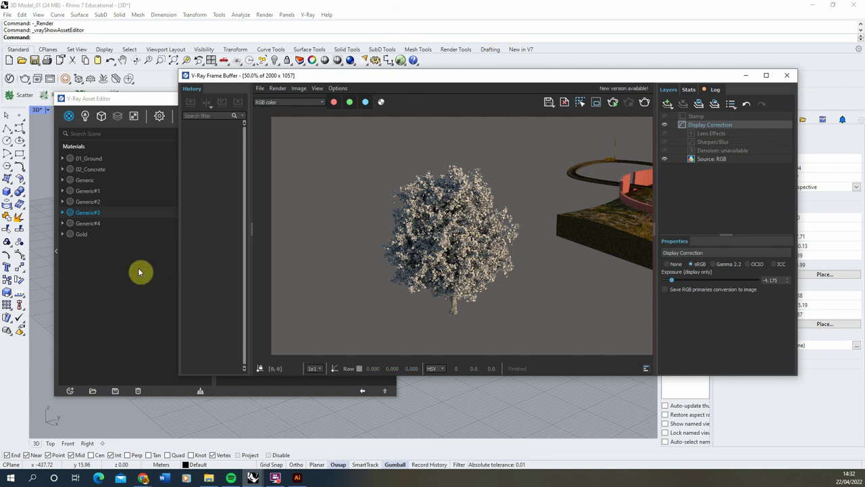
Step: Review the existing scene materials in the Asset Editor, including 01_Ground, 02_Concrete, the Generic ones and Gold
{"action": "left_click", "coordinate": [142, 288]}
{"action": "left_click_drag", "start_coordinate": [400, 77], "coordinate": [482, 84]}
{"action": "left_click_drag", "start_coordinate": [195, 99], "coordinate": [414, 92]}
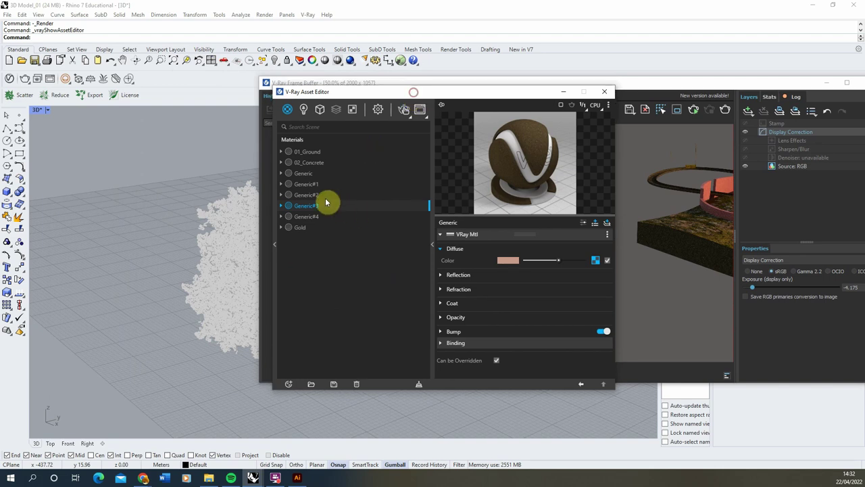
{"action": "left_click", "coordinate": [304, 174]}
{"action": "left_click", "coordinate": [311, 163]}
{"action": "left_click", "coordinate": [313, 152]}
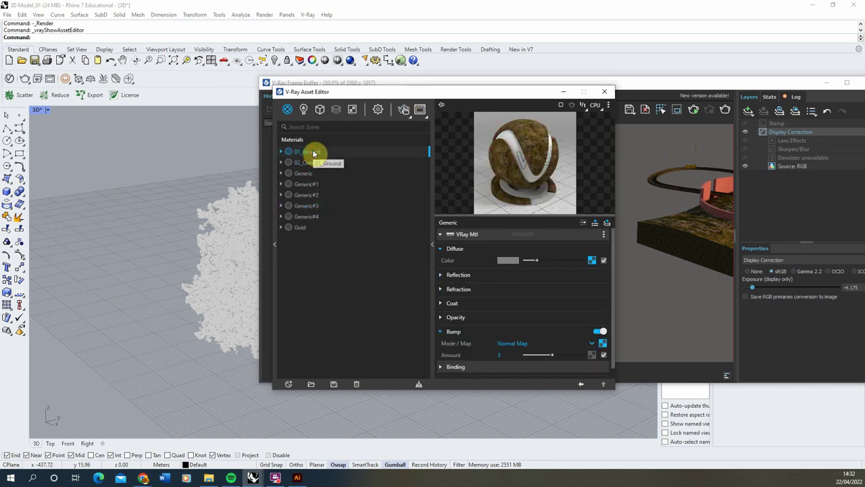
{"action": "left_click", "coordinate": [310, 194]}
{"action": "left_click", "coordinate": [312, 216]}
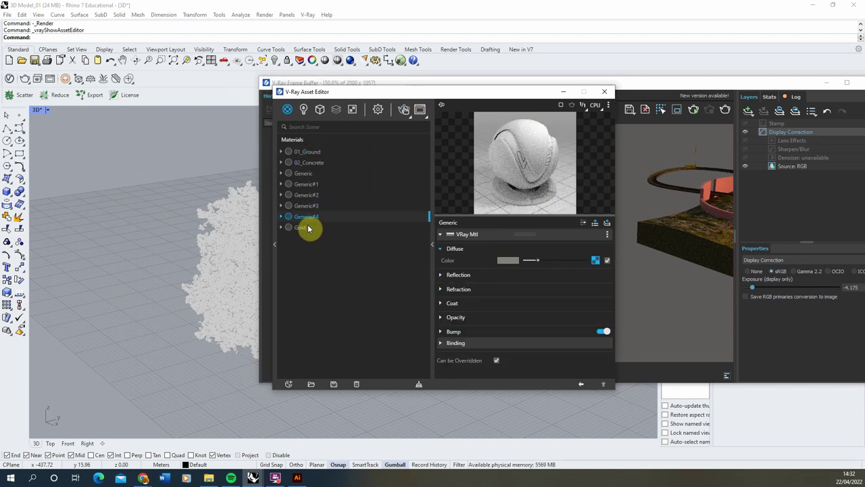
{"action": "left_click", "coordinate": [308, 228]}
{"action": "left_click_drag", "start_coordinate": [309, 95], "coordinate": [129, 95]}
{"action": "left_click_drag", "start_coordinate": [490, 82], "coordinate": [511, 82]}
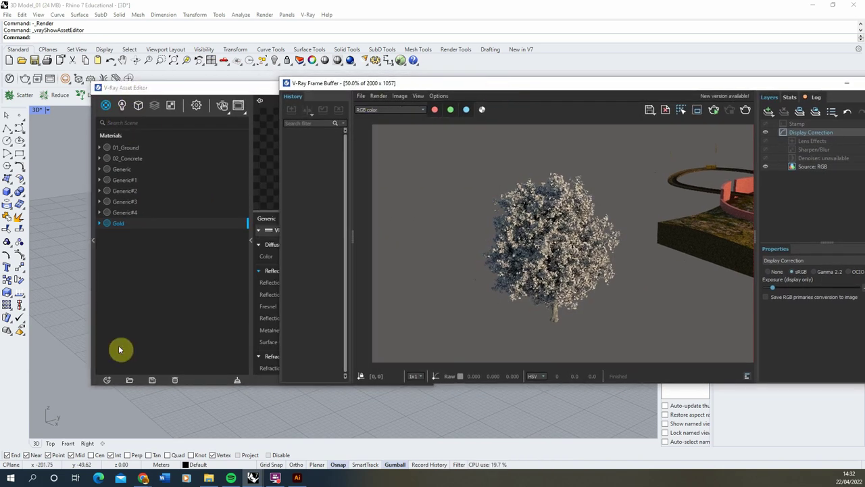
Step: Create a new Generic V-Ray material and name it 01_Leaves
{"action": "left_click", "coordinate": [107, 379]}
{"action": "mouse_move", "coordinate": [133, 370]}
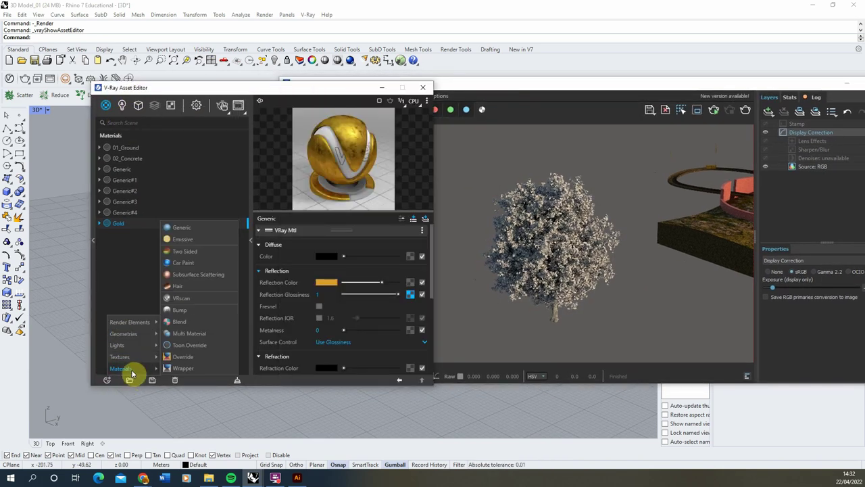
{"action": "left_click", "coordinate": [181, 228]}
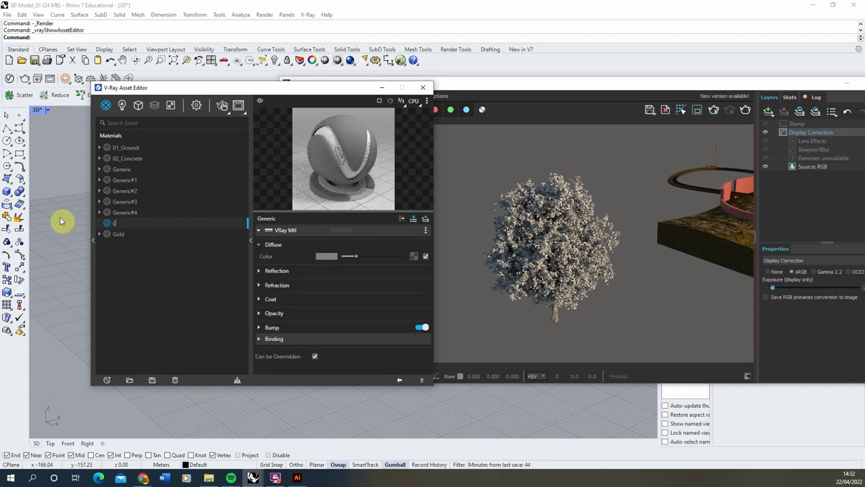
{"action": "key", "text": "Return"}
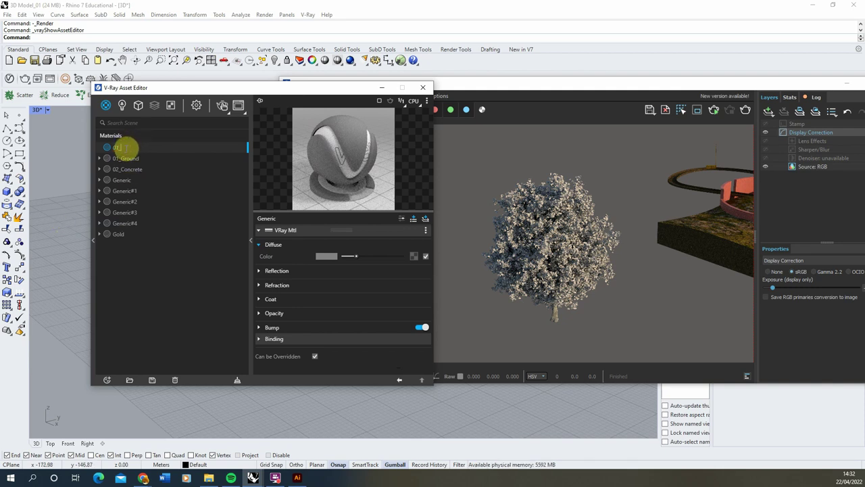
{"action": "type", "text": "es"}
{"action": "key", "text": "Return"}
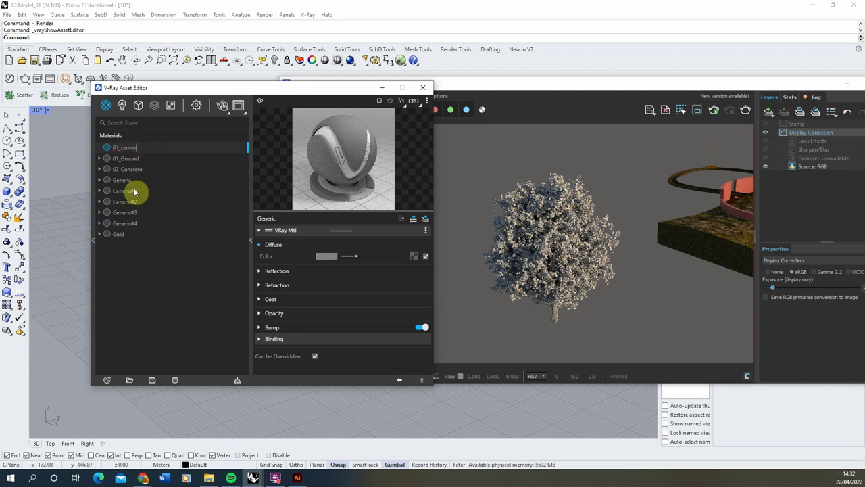
Step: Create another Generic V-Ray material and name it 01_Bark
{"action": "left_click", "coordinate": [108, 380]}
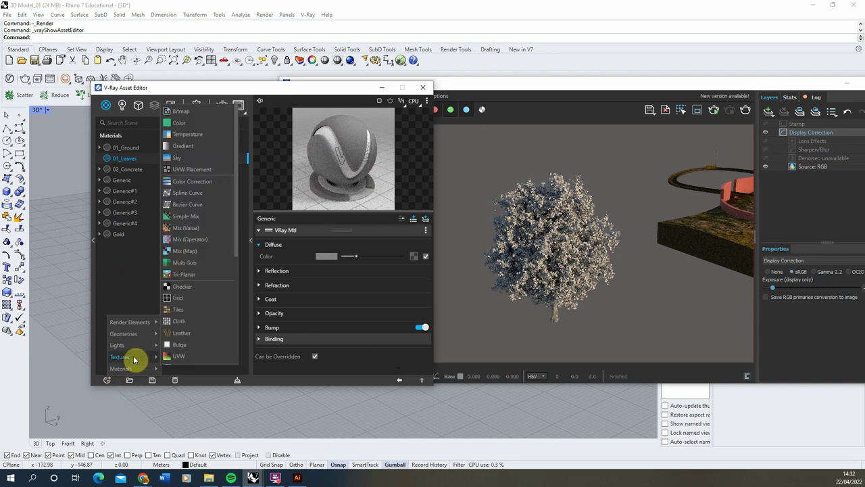
{"action": "mouse_move", "coordinate": [136, 368]}
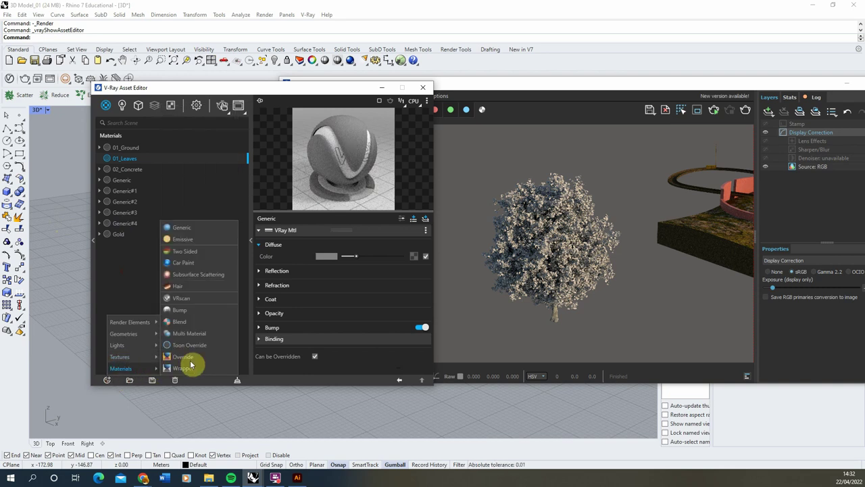
{"action": "left_click", "coordinate": [195, 232]}
{"action": "left_click", "coordinate": [127, 236]}
{"action": "left_click", "coordinate": [127, 237]}
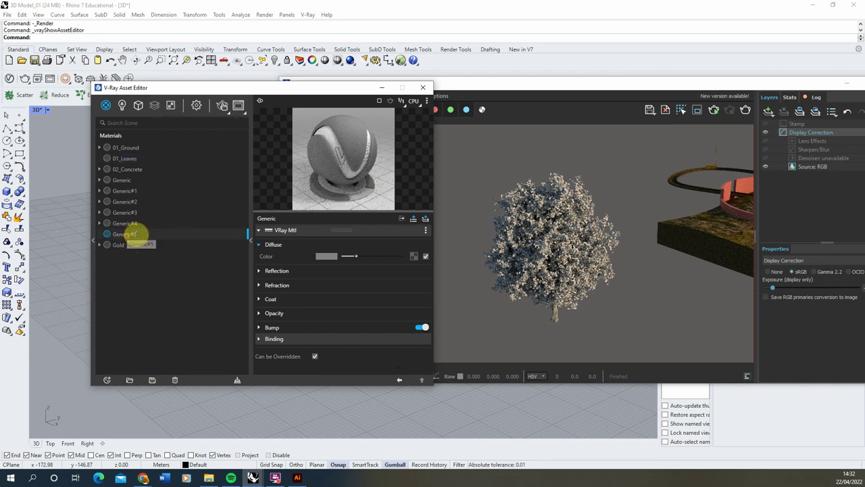
{"action": "type", "text": "03_Bark"}
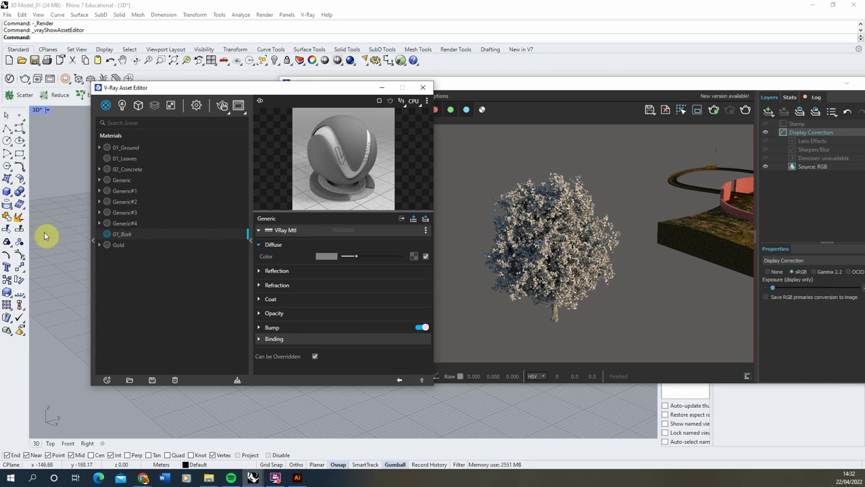
{"action": "key", "text": "Return"}
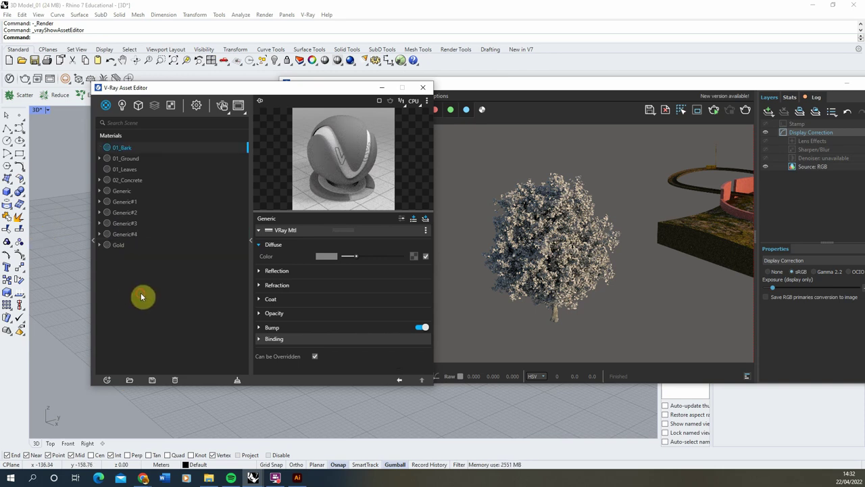
Step: Select the 01_Leaves material and check the bark and leaf images in the Generic_Trees_02_OBJ folder
{"action": "left_click", "coordinate": [137, 170]}
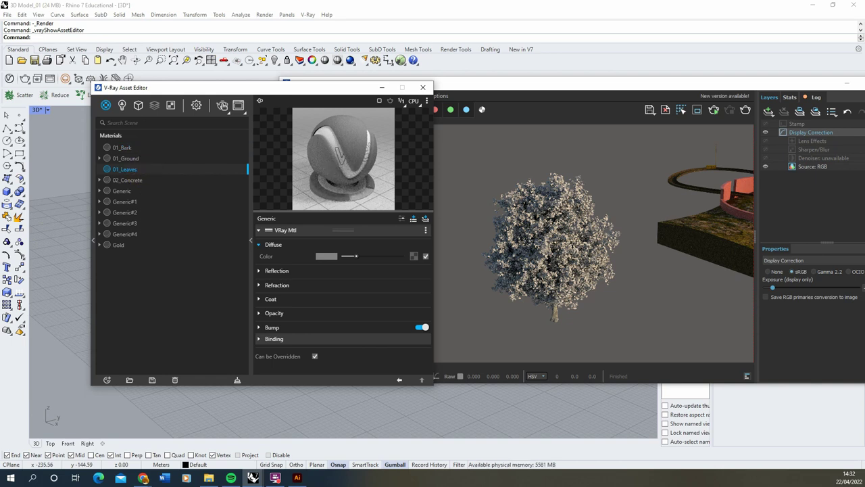
{"action": "left_click", "coordinate": [222, 106]}
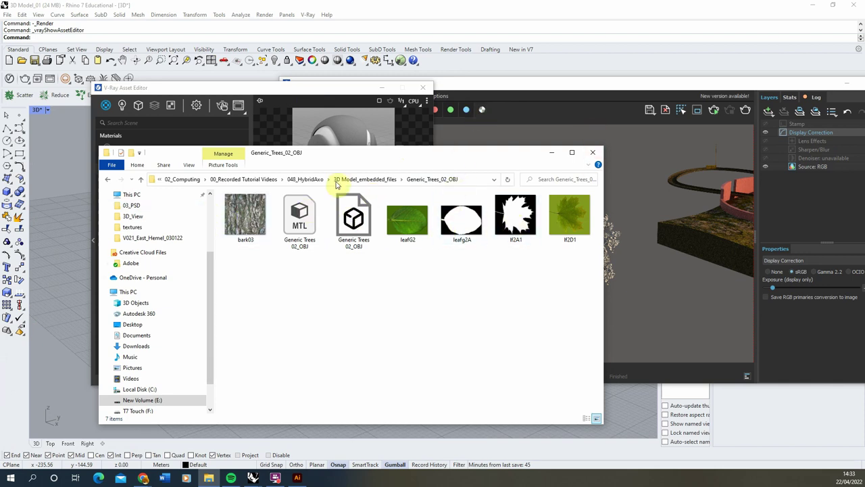
{"action": "left_click_drag", "start_coordinate": [337, 160], "coordinate": [358, 145]}
{"action": "left_click", "coordinate": [260, 90]}
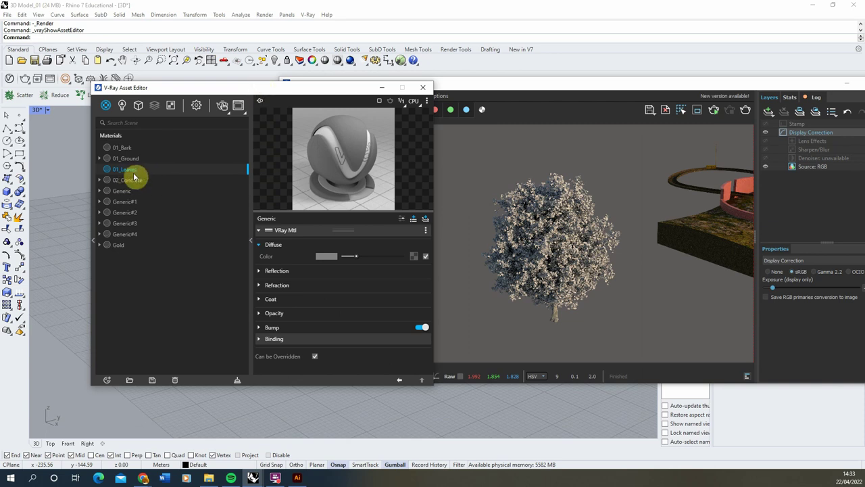
Step: Assign the lf2D1 image from the Generic_Trees_02_OBJ folder as the bitmap for the 01_Leaves diffuse colour
{"action": "left_click", "coordinate": [414, 258]}
{"action": "left_click", "coordinate": [392, 116]}
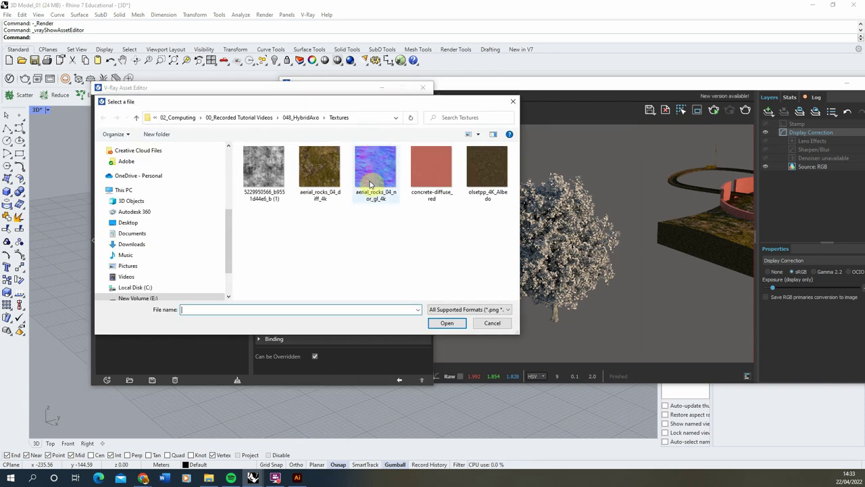
{"action": "left_click", "coordinate": [302, 120]}
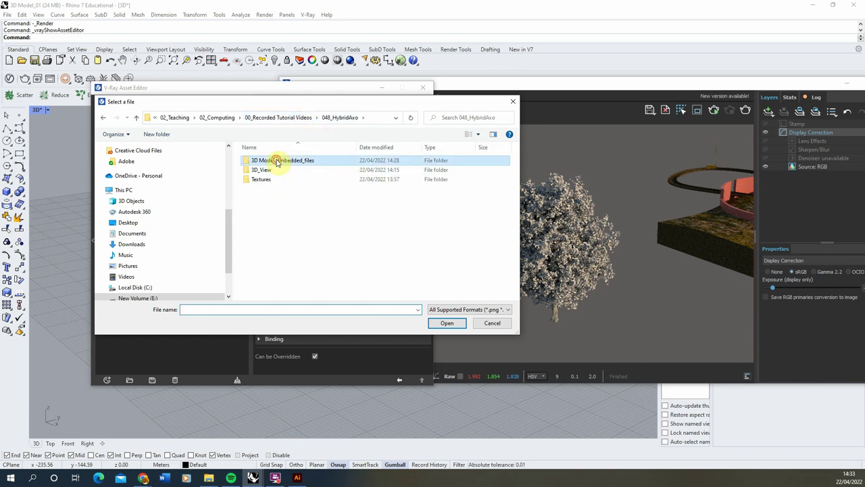
{"action": "double_click", "coordinate": [272, 160]}
{"action": "double_click", "coordinate": [265, 174]}
{"action": "left_click", "coordinate": [486, 169]}
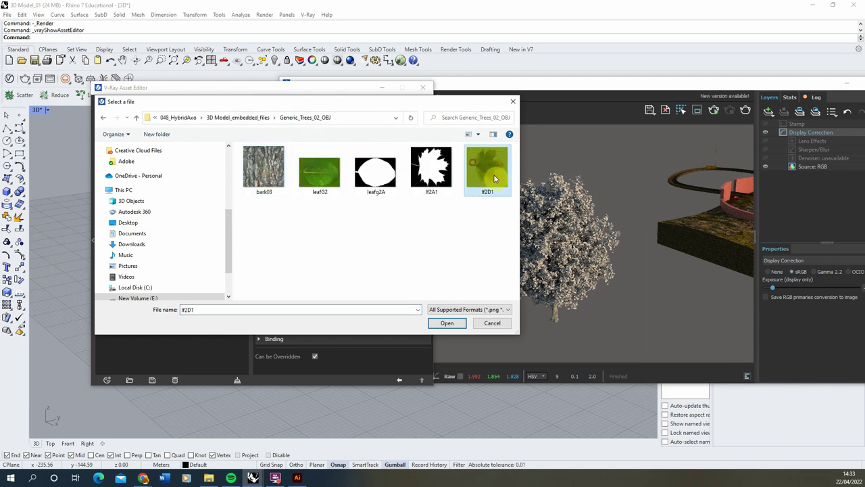
{"action": "left_click", "coordinate": [455, 323]}
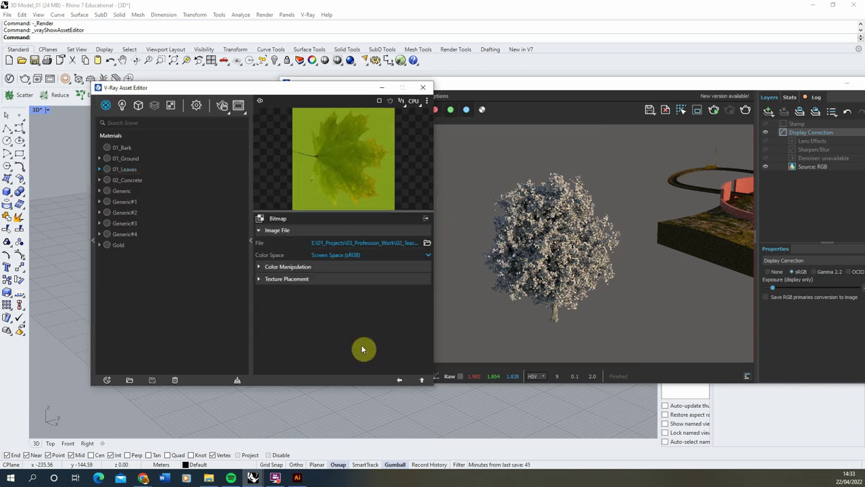
{"action": "left_click", "coordinate": [400, 382]}
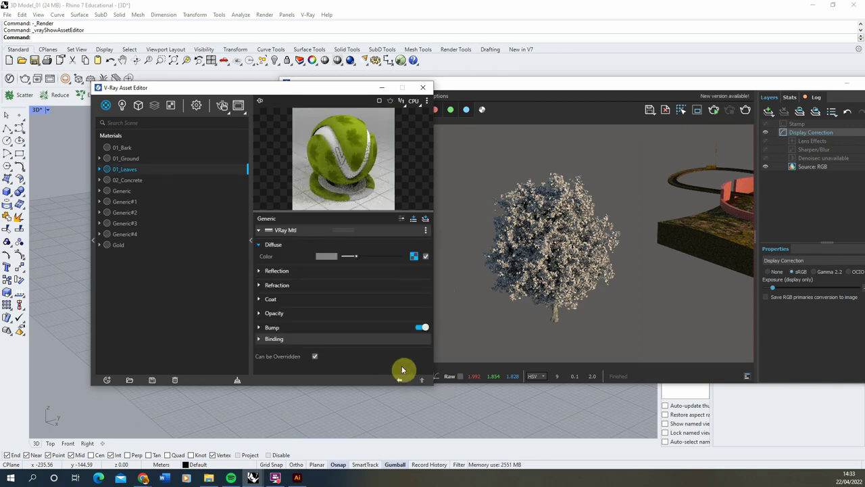
Step: Assign the black-and-white lf2A1 leaf mask as the bitmap for the opacity of 01_Leaves
{"action": "left_click", "coordinate": [286, 316]}
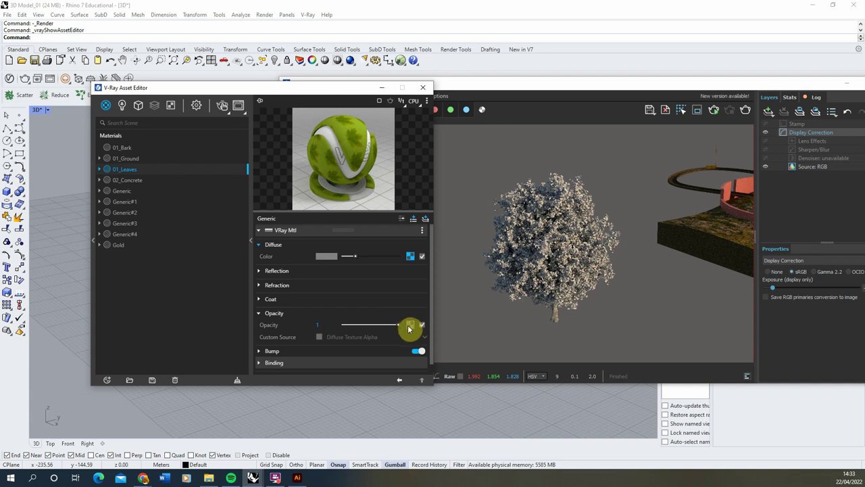
{"action": "left_click", "coordinate": [408, 327]}
{"action": "left_click", "coordinate": [380, 111]}
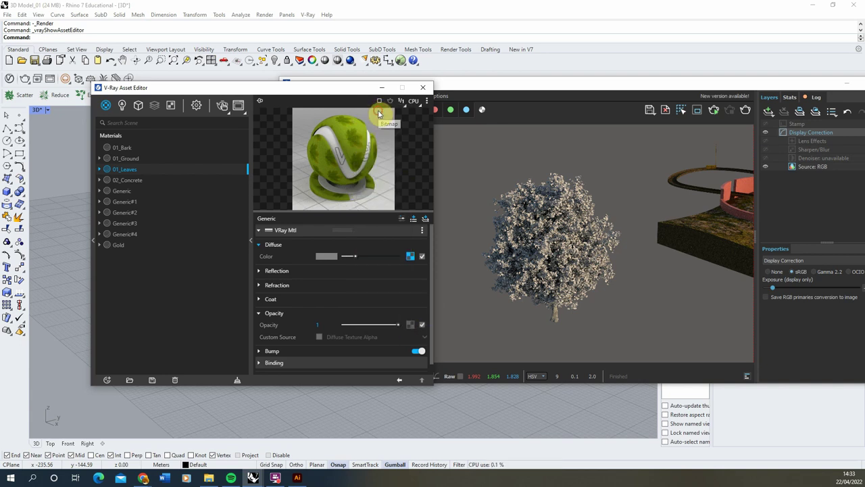
{"action": "left_click", "coordinate": [439, 170]}
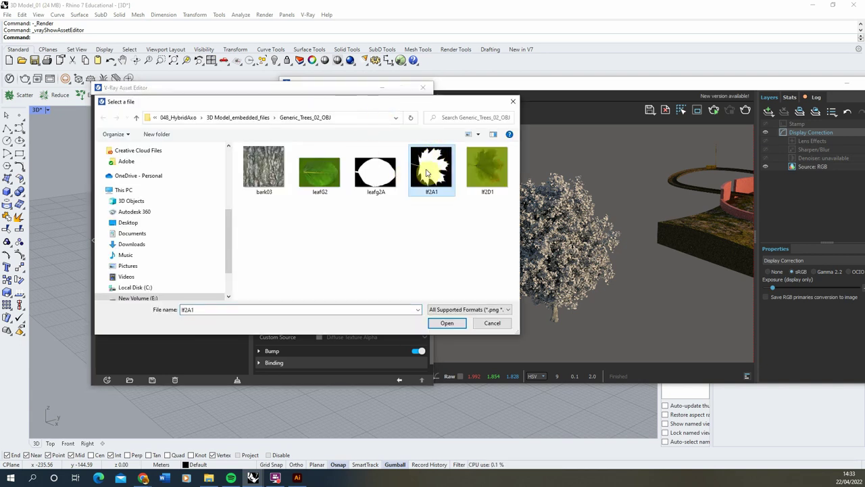
{"action": "left_click", "coordinate": [447, 323]}
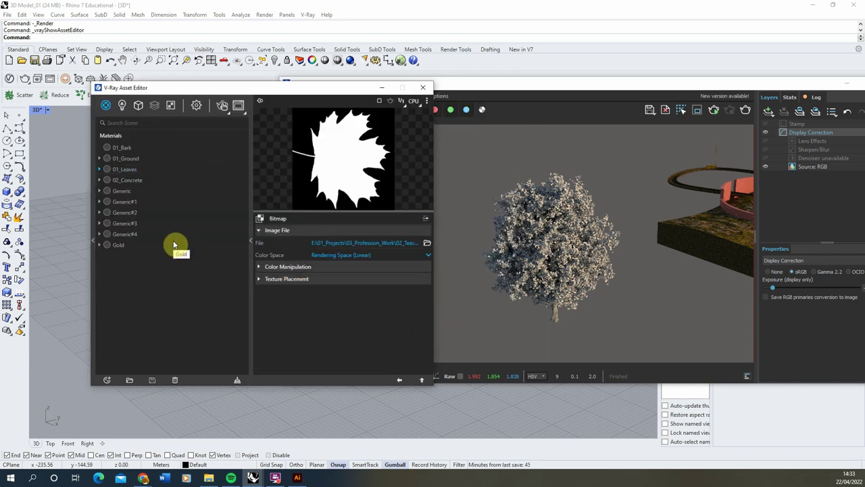
{"action": "left_click", "coordinate": [400, 380]}
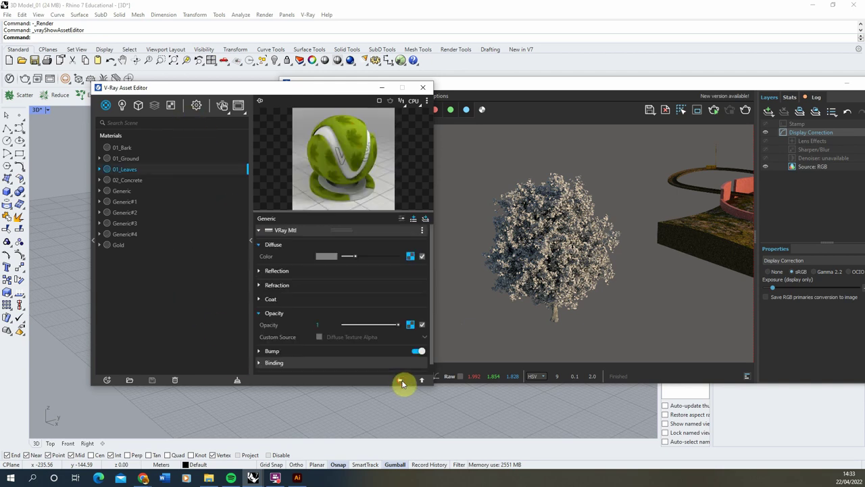
Step: Assign the tree bark image as the bitmap for the 01_Bark material's diffuse colour
{"action": "left_click", "coordinate": [130, 150]}
{"action": "left_click", "coordinate": [403, 102]}
{"action": "left_click", "coordinate": [395, 115]}
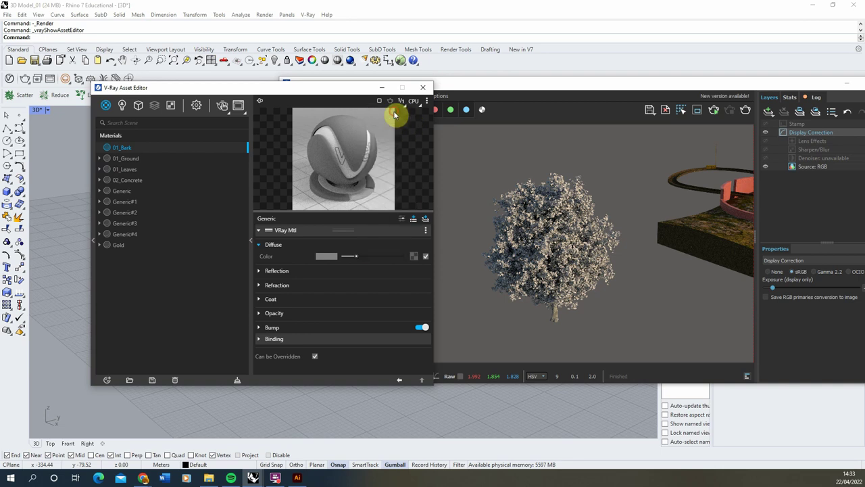
{"action": "left_click", "coordinate": [261, 173]}
{"action": "left_click", "coordinate": [457, 323]}
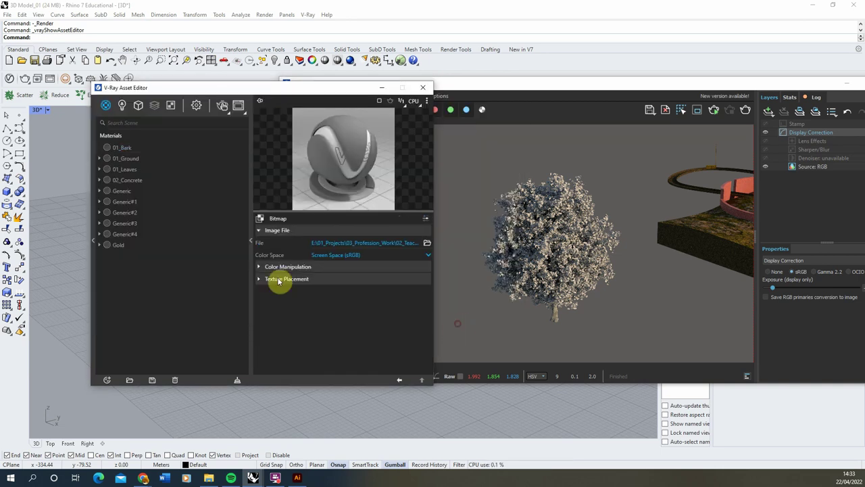
{"action": "left_click", "coordinate": [399, 379]}
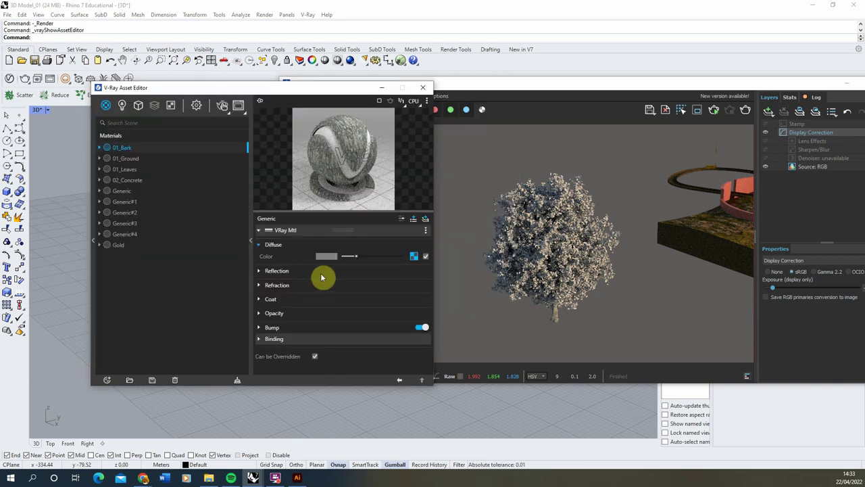
Step: Select the tree's foliage mesh and apply the 01_Leaves material to it
{"action": "left_click_drag", "start_coordinate": [270, 83], "coordinate": [595, 120]}
{"action": "left_click", "coordinate": [317, 179]}
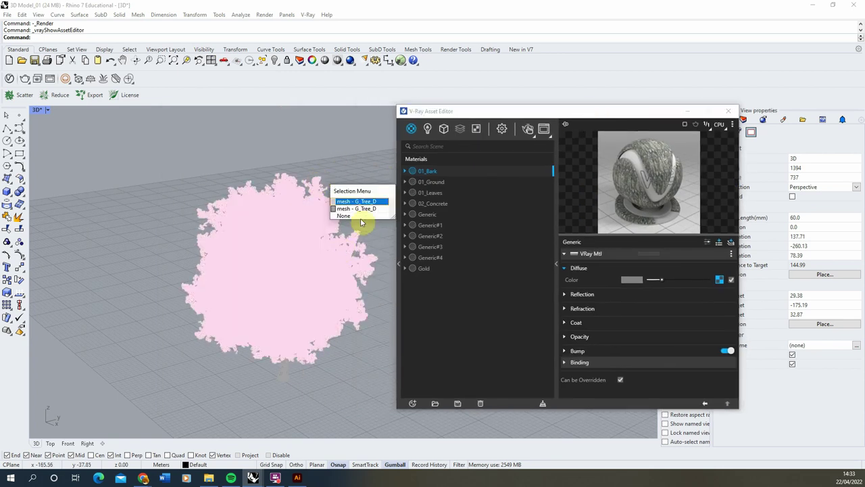
{"action": "left_click", "coordinate": [358, 205]}
{"action": "mouse_move", "coordinate": [305, 341]}
{"action": "right_mouse_down"}
{"action": "mouse_move", "coordinate": [291, 341]}
{"action": "mouse_move", "coordinate": [301, 338]}
{"action": "right_mouse_up"}
{"action": "left_click", "coordinate": [429, 195]}
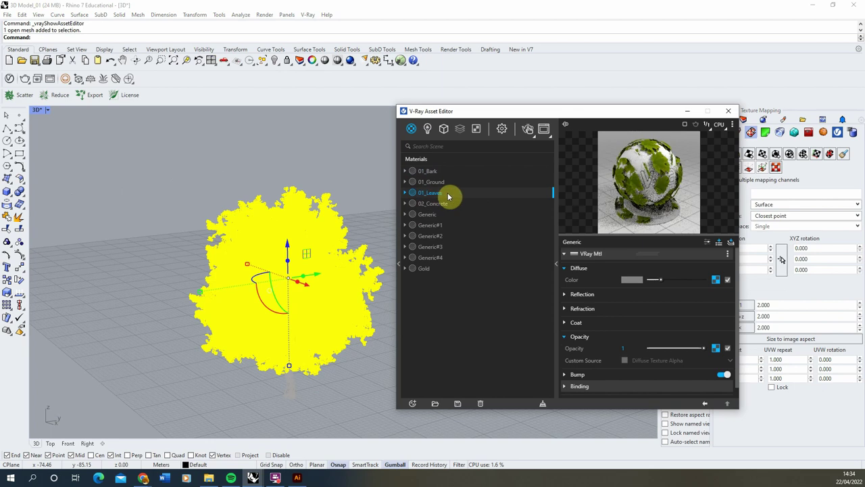
{"action": "right_click", "coordinate": [446, 196]}
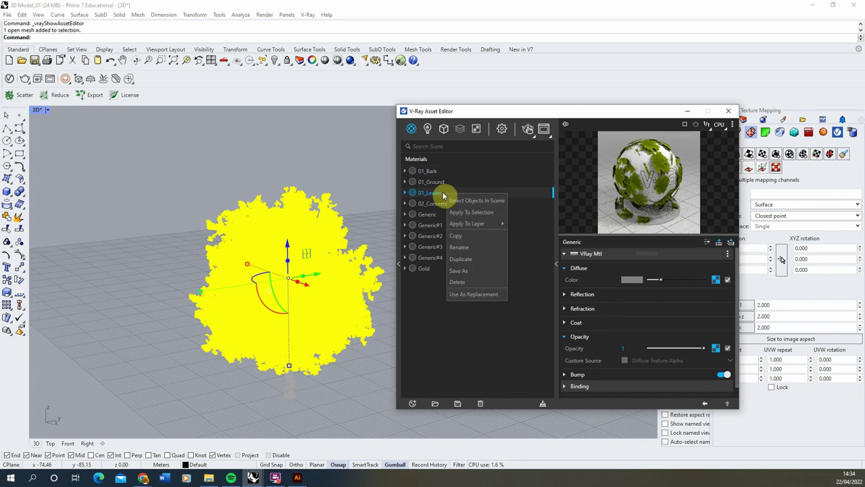
{"action": "left_click", "coordinate": [467, 221]}
{"action": "left_click", "coordinate": [363, 198]}
Step: Select the tree's trunk and branch mesh and apply the 01_Bark material to it
{"action": "left_click", "coordinate": [294, 394]}
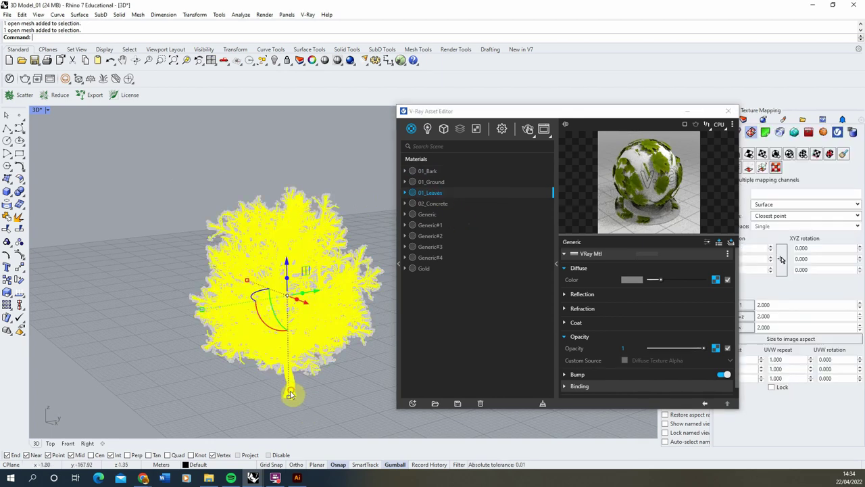
{"action": "right_click", "coordinate": [438, 175]}
{"action": "left_click", "coordinate": [439, 172]}
{"action": "right_click", "coordinate": [439, 173]}
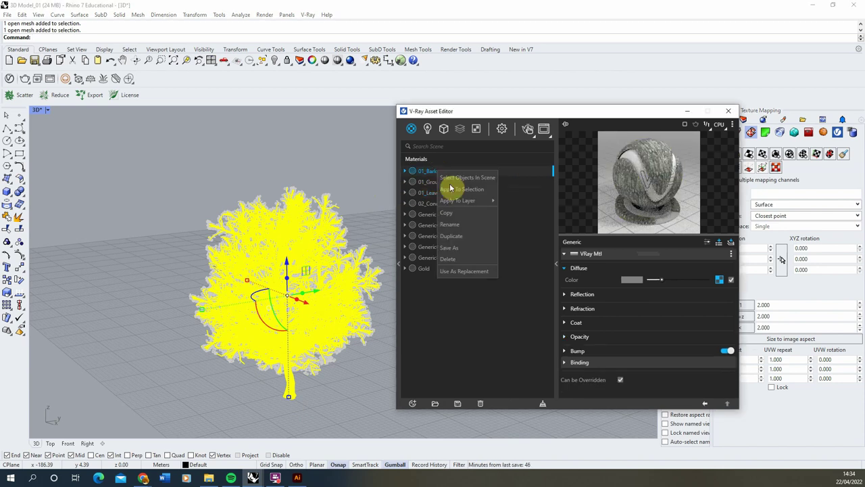
{"action": "left_click", "coordinate": [469, 190]}
Step: Run an interactive V-Ray render to check the tree's leaf and bark materials, then stop it and close the render and material windows
{"action": "left_click", "coordinate": [342, 381]}
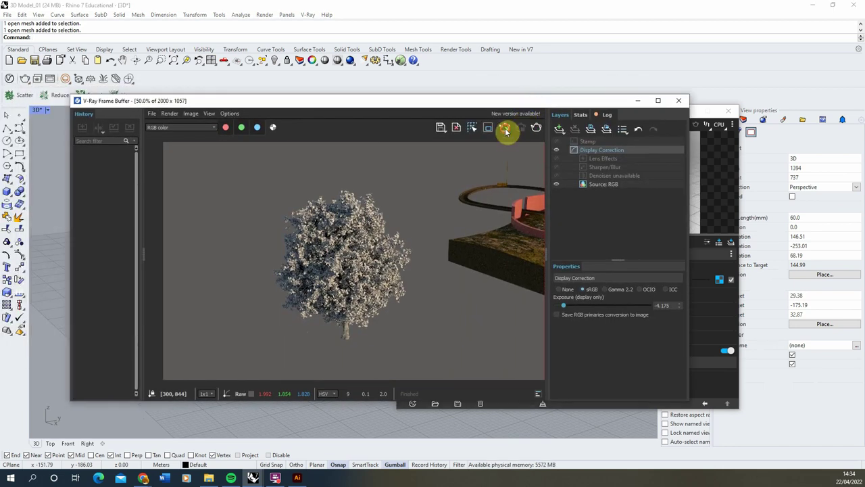
{"action": "left_click", "coordinate": [506, 131]}
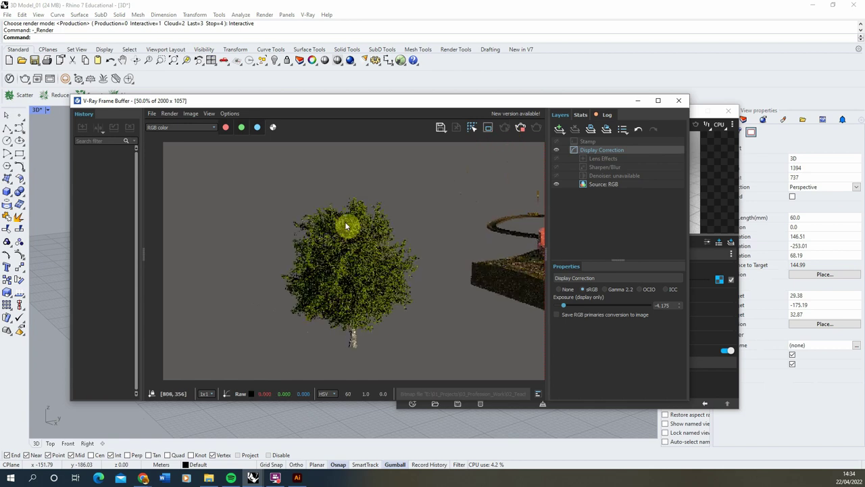
{"action": "scroll", "coordinate": [314, 438], "scroll_direction": "up", "scroll_amount": 3}
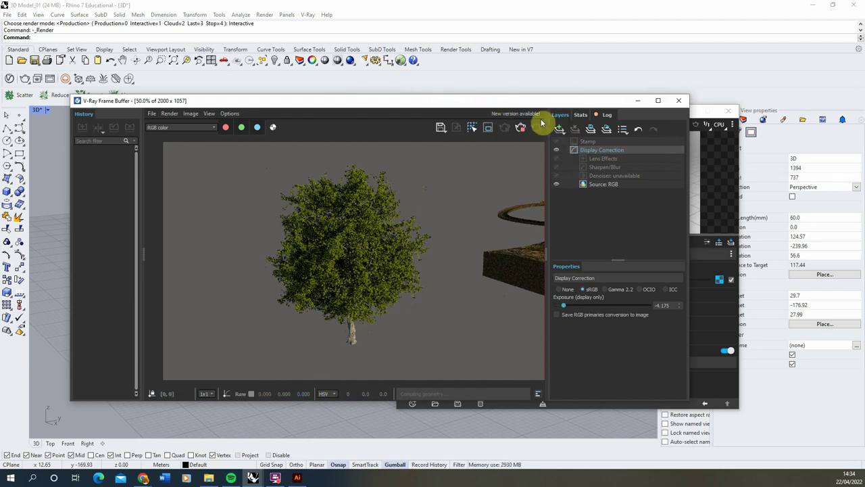
{"action": "left_click", "coordinate": [521, 131]}
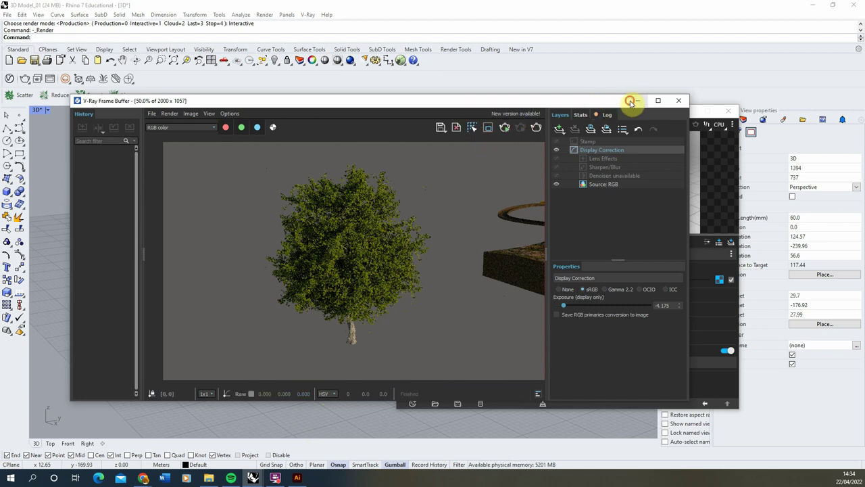
{"action": "left_click", "coordinate": [634, 101]}
{"action": "left_click", "coordinate": [728, 111]}
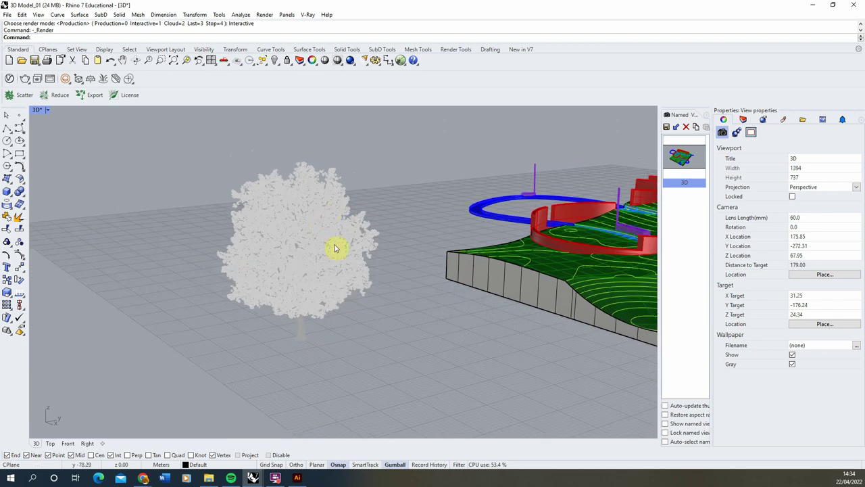
Step: Export both tree meshes as one V-Ray proxy mesh, Untitled.vrmesh, with Refined Clustering preview and the original replaced by the proxy
{"action": "right_click_drag", "start_coordinate": [302, 347], "coordinate": [356, 369]}
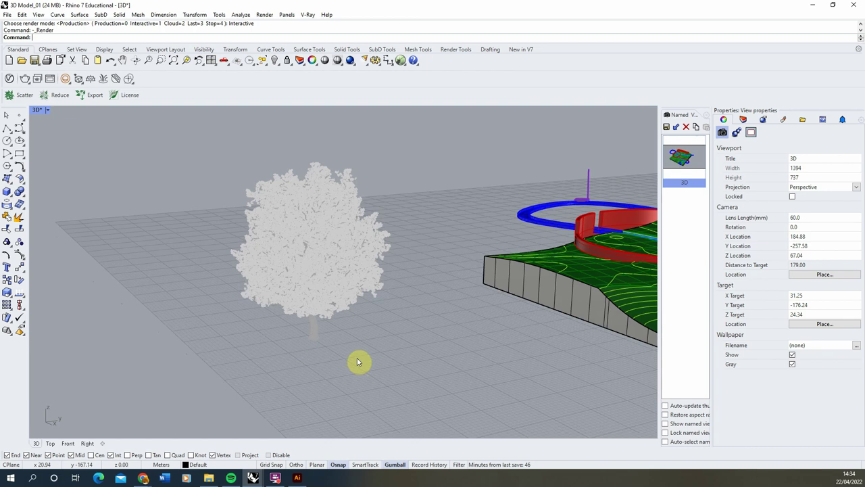
{"action": "left_click_drag", "start_coordinate": [378, 367], "coordinate": [229, 179]}
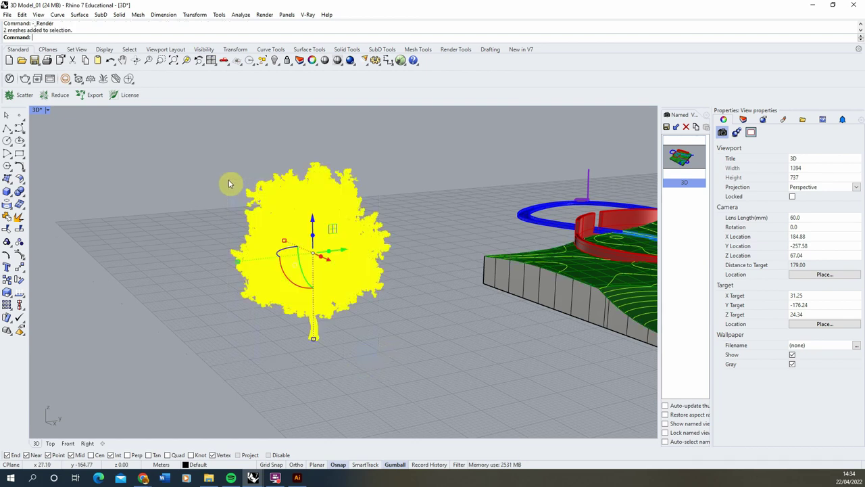
{"action": "right_click_drag", "start_coordinate": [240, 231], "coordinate": [169, 266]}
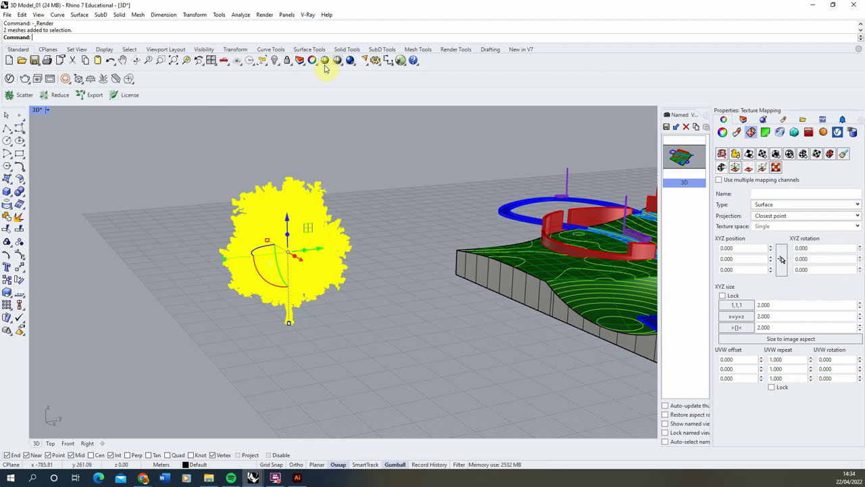
{"action": "left_click", "coordinate": [307, 15]}
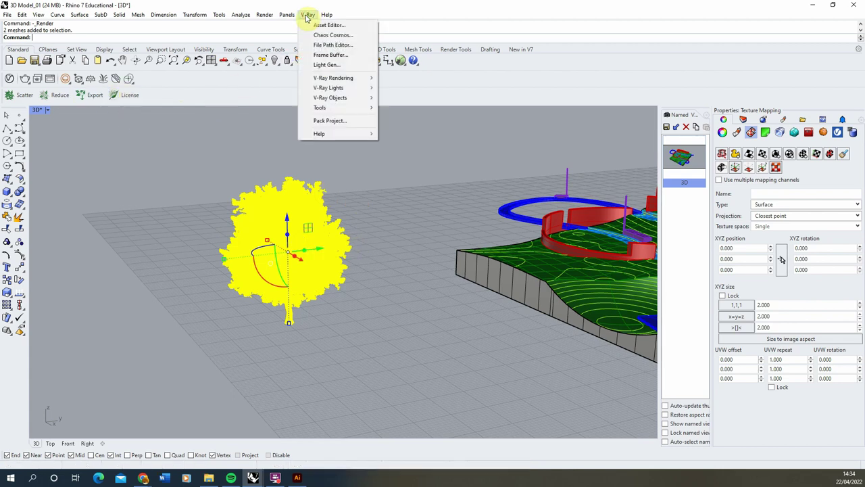
{"action": "mouse_move", "coordinate": [341, 103]}
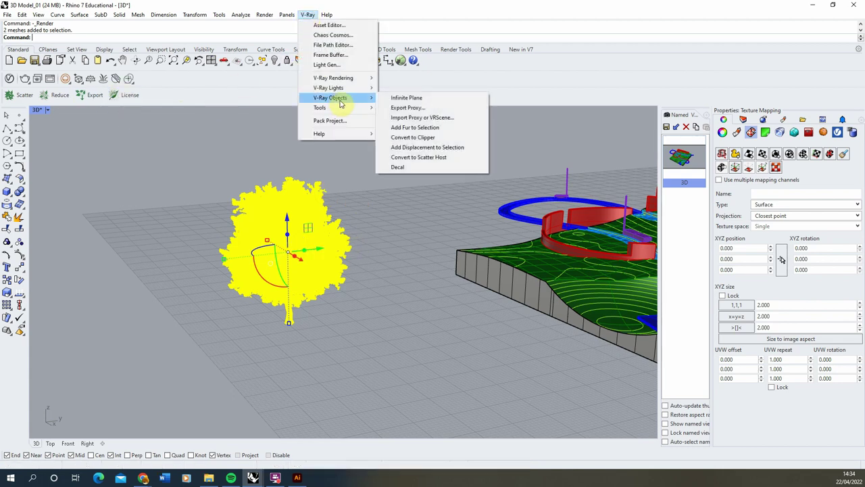
{"action": "left_click", "coordinate": [407, 109]}
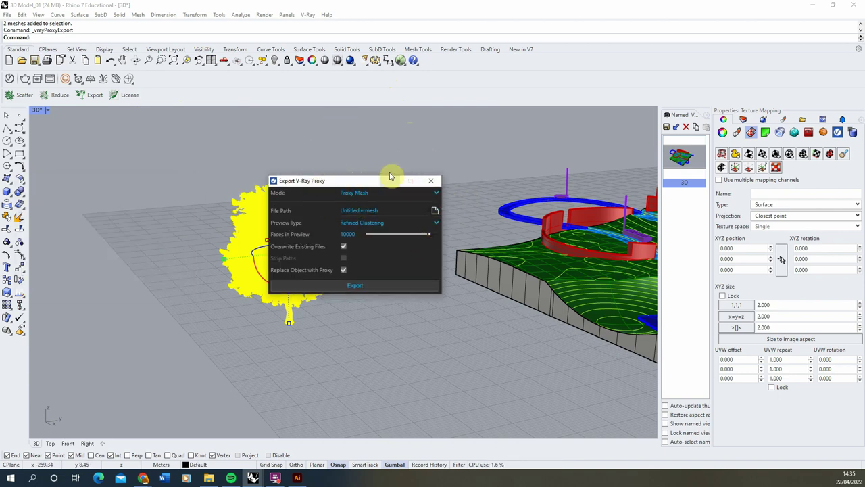
{"action": "left_click", "coordinate": [358, 287]}
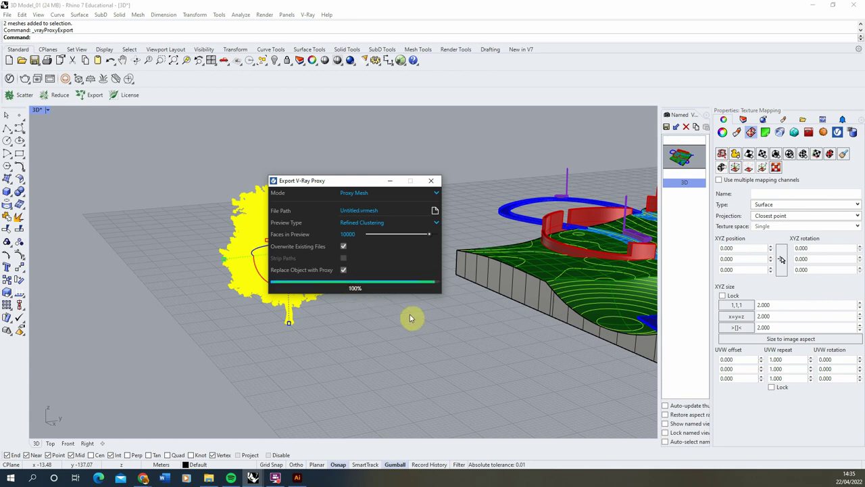
Step: Render the proxy tree interactively to check its appearance up close, then stop the render and put the frame buffer away
{"action": "right_click_drag", "start_coordinate": [386, 303], "coordinate": [372, 352]}
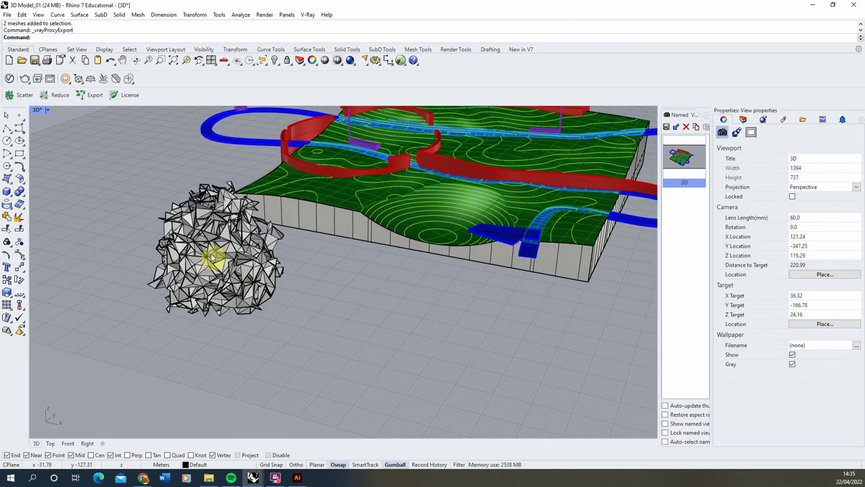
{"action": "right_click_drag", "start_coordinate": [212, 258], "coordinate": [236, 232]}
{"action": "scroll", "coordinate": [247, 246], "scroll_direction": "up", "scroll_amount": 3}
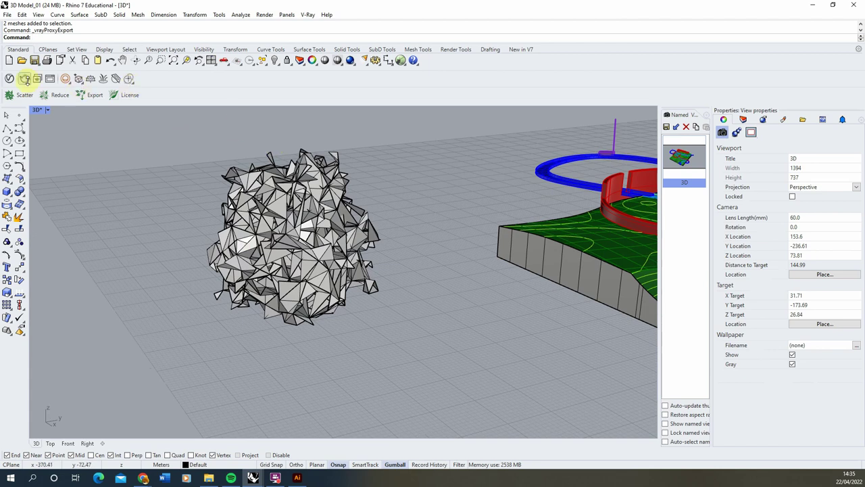
{"action": "left_click", "coordinate": [51, 79]}
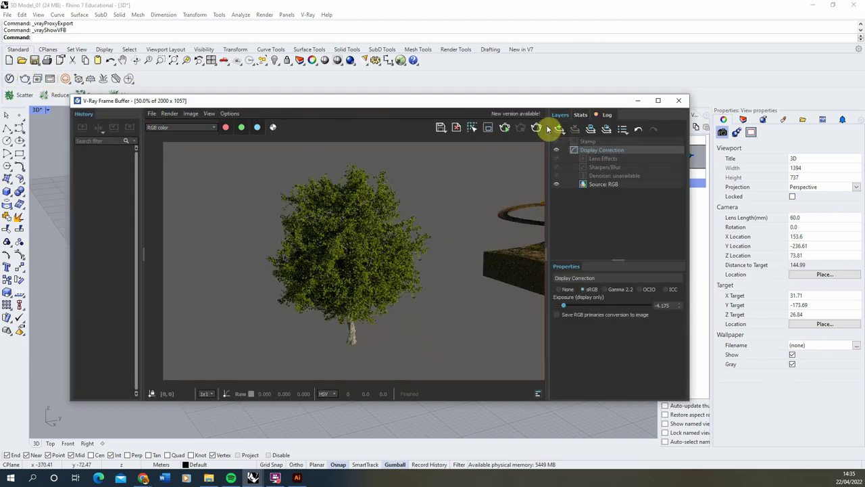
{"action": "left_click", "coordinate": [504, 129]}
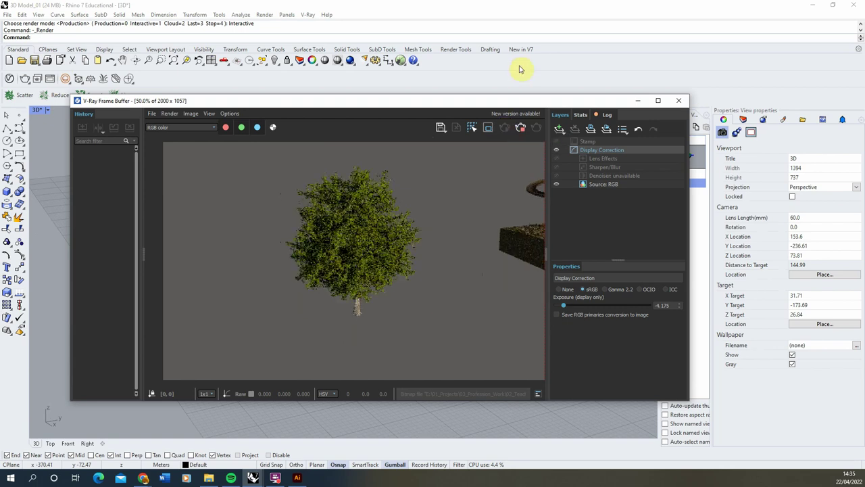
{"action": "left_click_drag", "start_coordinate": [343, 100], "coordinate": [592, 106]}
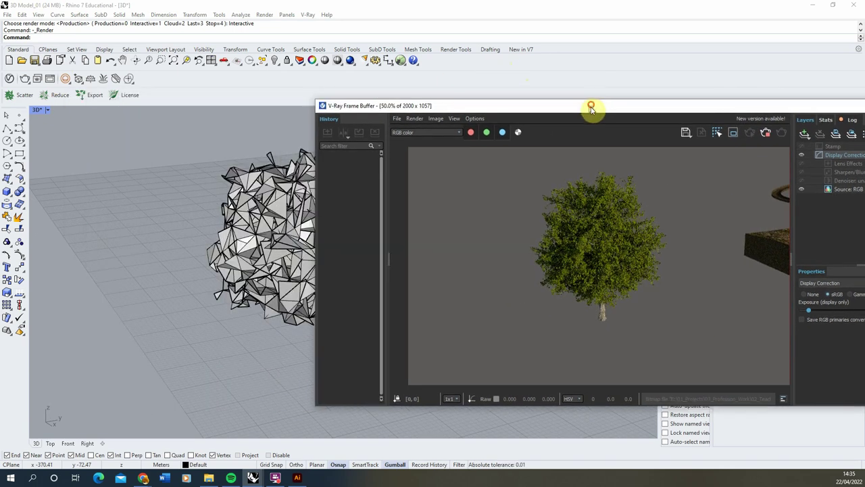
{"action": "right_click_drag", "start_coordinate": [212, 222], "coordinate": [239, 231]}
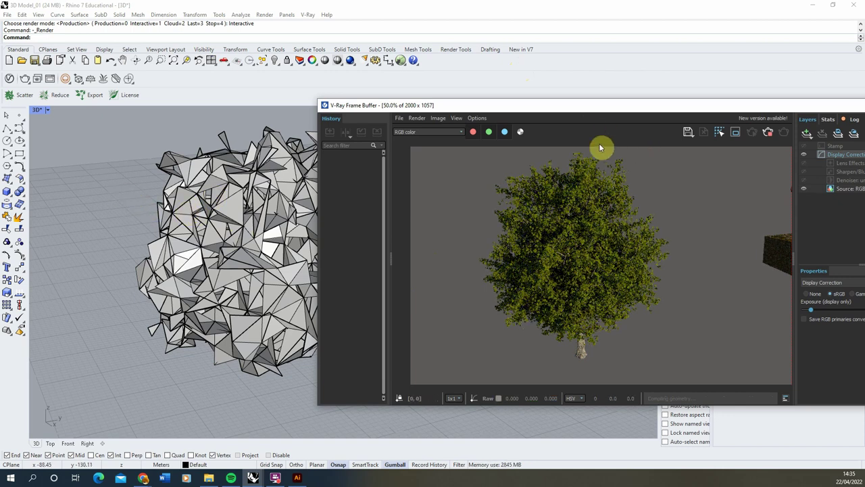
{"action": "left_click_drag", "start_coordinate": [696, 106], "coordinate": [471, 134]}
{"action": "left_click", "coordinate": [449, 125]}
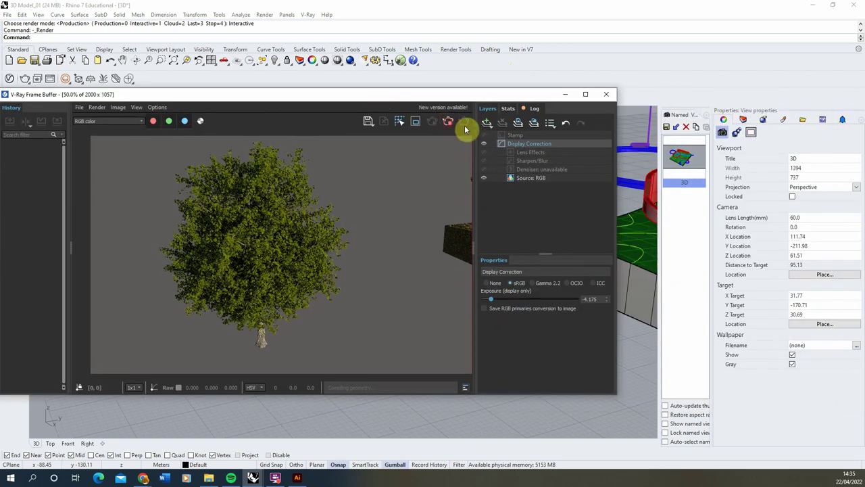
{"action": "left_click", "coordinate": [565, 95]}
Step: Move the proxy tree farther away from the landscape model and deselect it
{"action": "scroll", "coordinate": [162, 276], "scroll_direction": "down", "scroll_amount": 5}
{"action": "right_click_drag", "start_coordinate": [232, 275], "coordinate": [206, 287]}
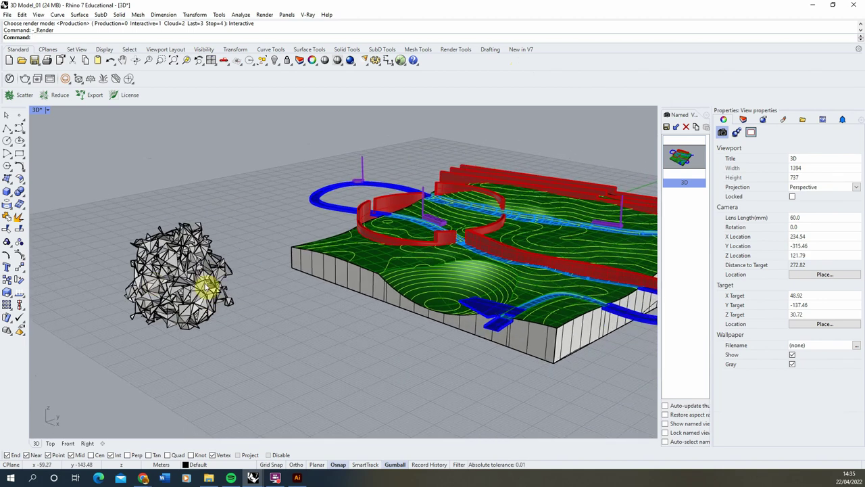
{"action": "scroll", "coordinate": [436, 246], "scroll_direction": "down", "scroll_amount": 3}
{"action": "right_click_drag", "start_coordinate": [436, 246], "coordinate": [273, 261]}
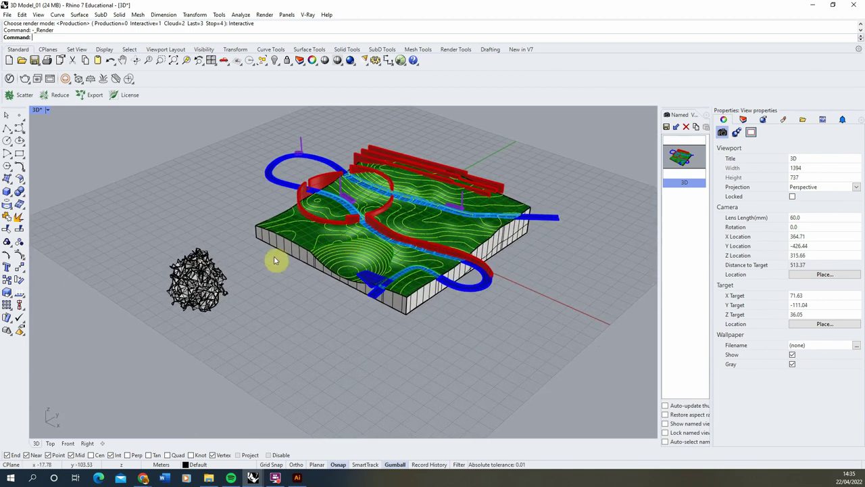
{"action": "left_click", "coordinate": [210, 285]}
{"action": "left_click_drag", "start_coordinate": [219, 294], "coordinate": [120, 246]}
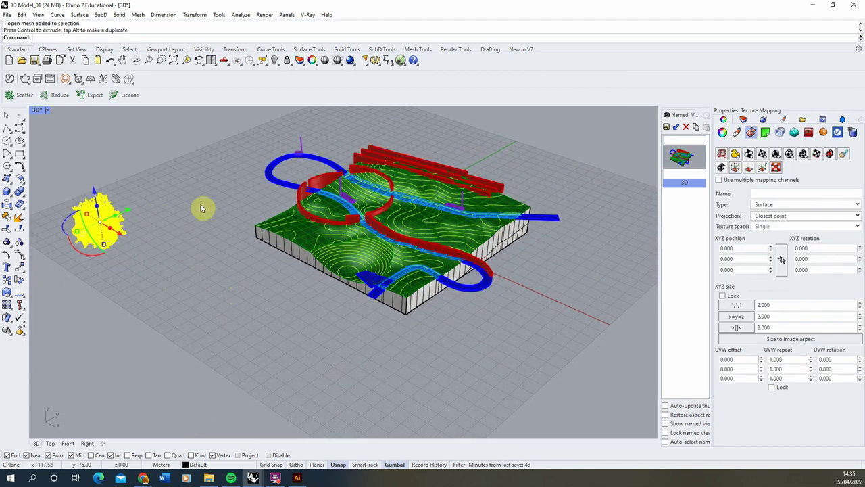
{"action": "left_click", "coordinate": [210, 203]}
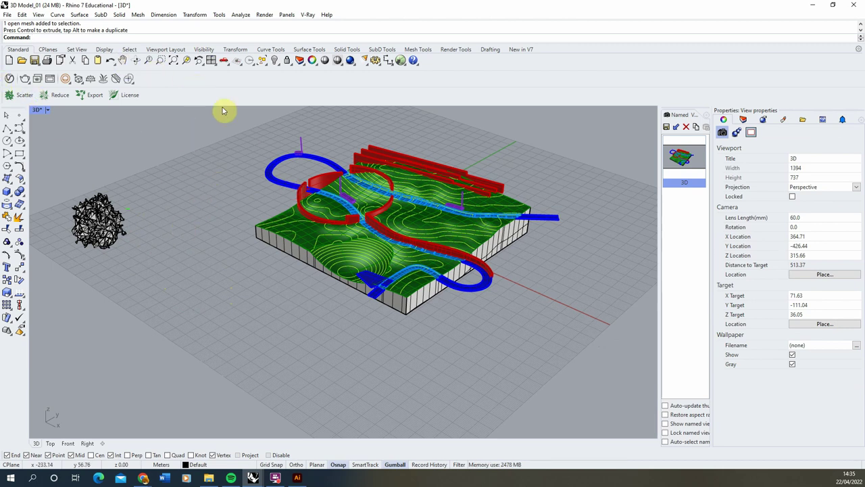
Step: Create a new V-Ray Scatter geometry among the scene's assets
{"action": "left_click", "coordinate": [20, 79]}
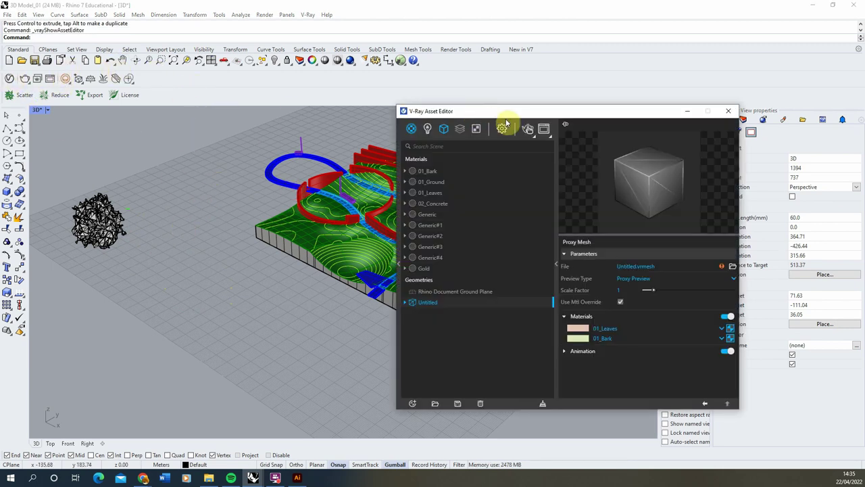
{"action": "left_click_drag", "start_coordinate": [499, 115], "coordinate": [246, 87]}
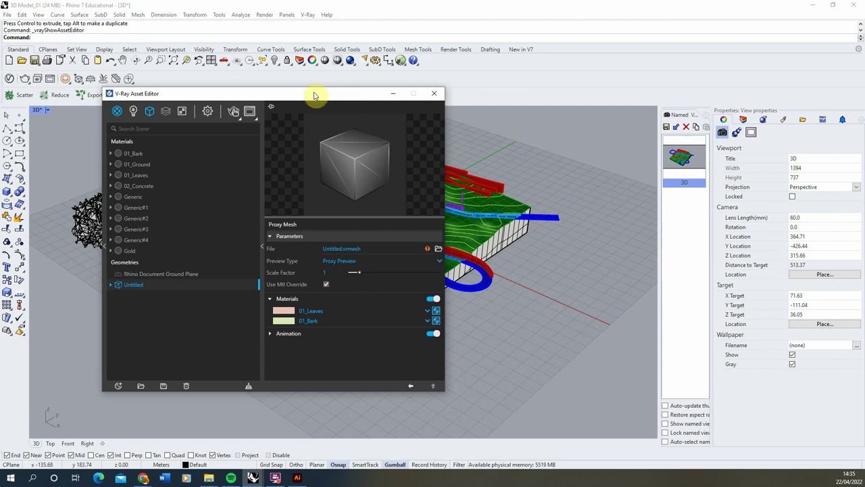
{"action": "left_click", "coordinate": [119, 386]}
{"action": "mouse_move", "coordinate": [144, 343]}
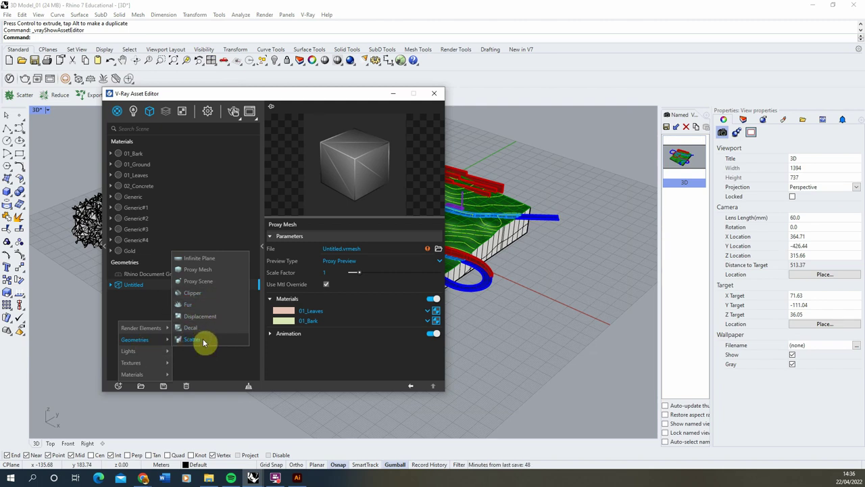
{"action": "left_click", "coordinate": [203, 342]}
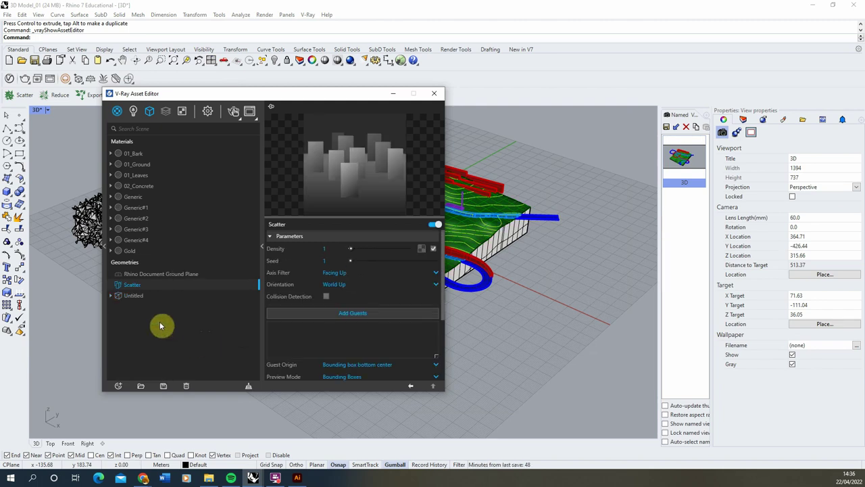
Step: Filter the assets to geometries only and rename the new scatter as Trees
{"action": "left_click", "coordinate": [149, 113]}
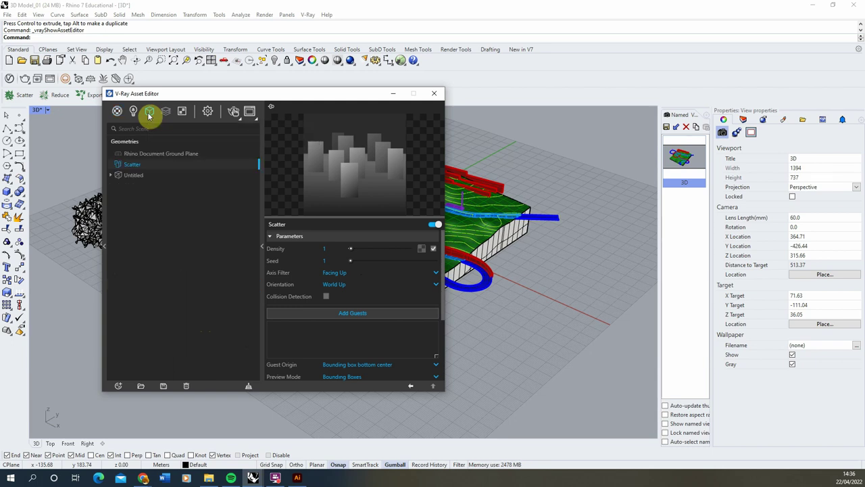
{"action": "double_click", "coordinate": [139, 166]}
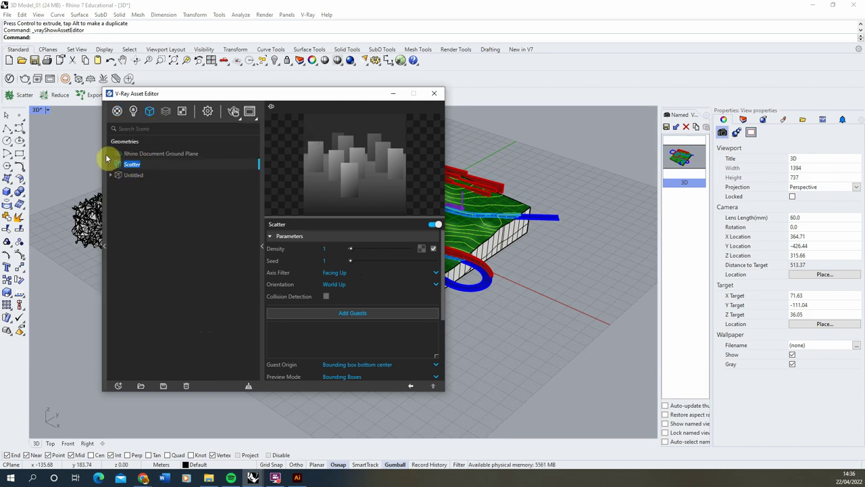
{"action": "key", "text": "Return"}
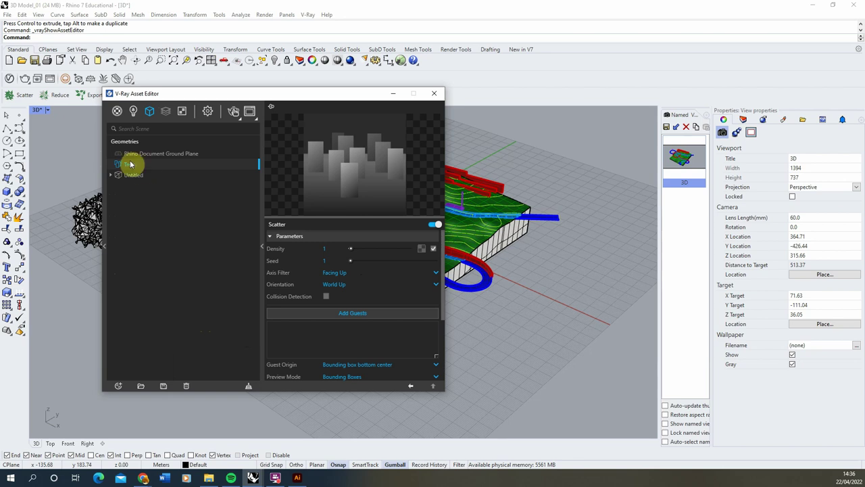
Step: Select the landscape model's terrain surfaces, apply the Trees scatter to them, and clear the selection
{"action": "left_click_drag", "start_coordinate": [336, 97], "coordinate": [265, 110]}
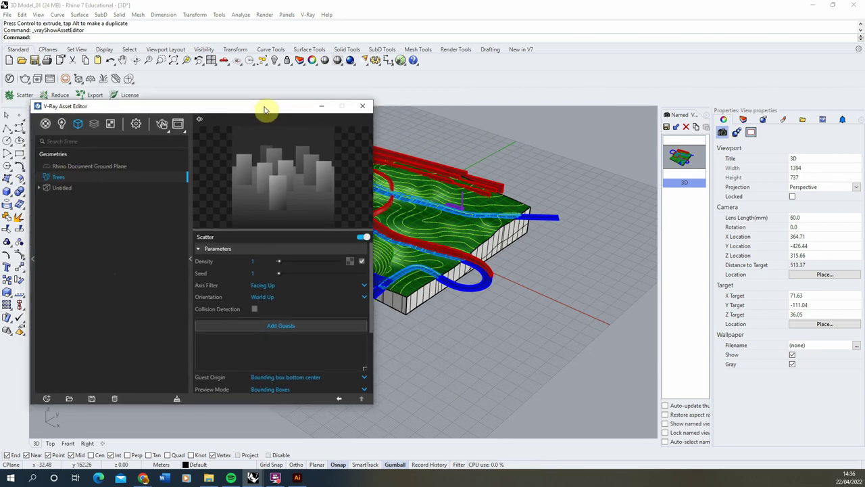
{"action": "scroll", "coordinate": [515, 240], "scroll_direction": "down", "scroll_amount": 5}
{"action": "left_click", "coordinate": [513, 241]}
{"action": "scroll", "coordinate": [513, 236], "scroll_direction": "up", "scroll_amount": 6}
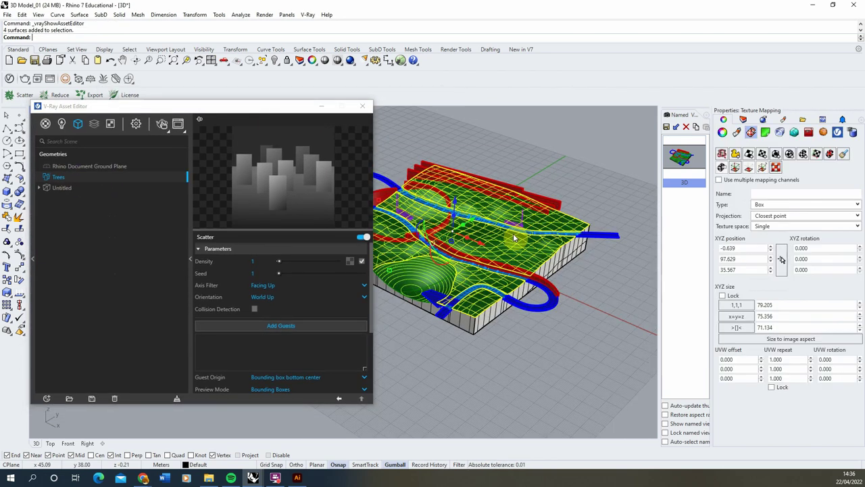
{"action": "scroll", "coordinate": [398, 258], "scroll_direction": "down", "scroll_amount": 3}
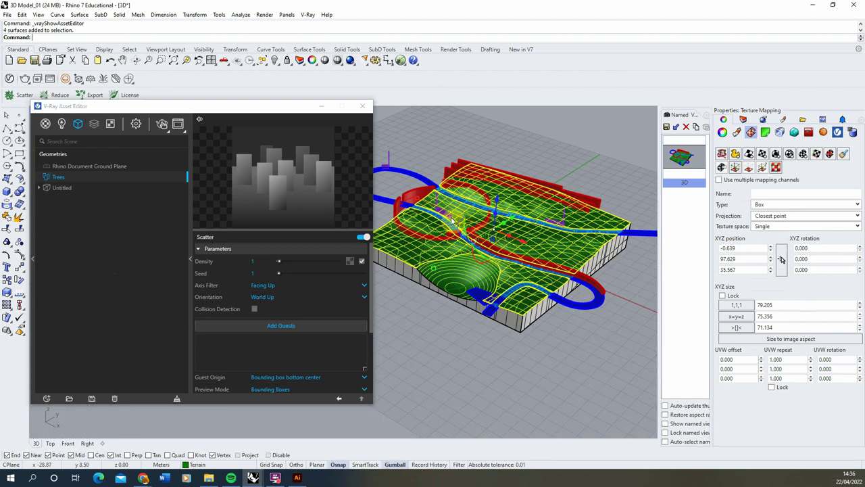
{"action": "right_click", "coordinate": [77, 180]}
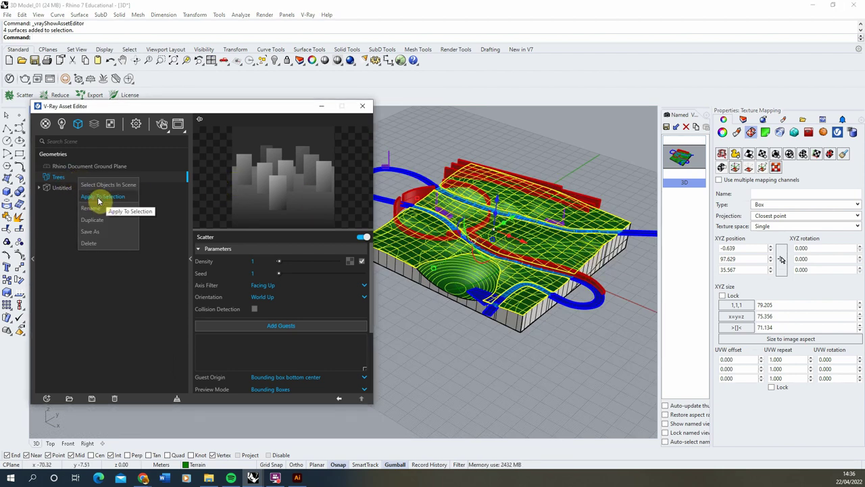
{"action": "left_click", "coordinate": [101, 196]}
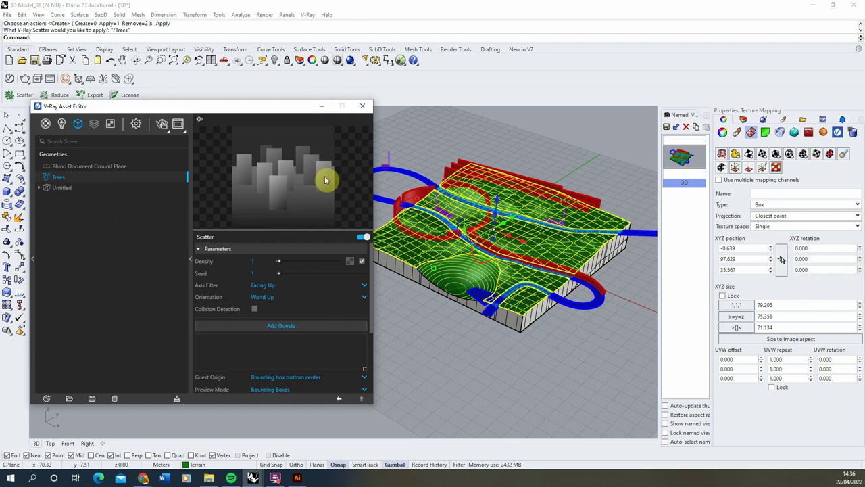
{"action": "left_click", "coordinate": [488, 360]}
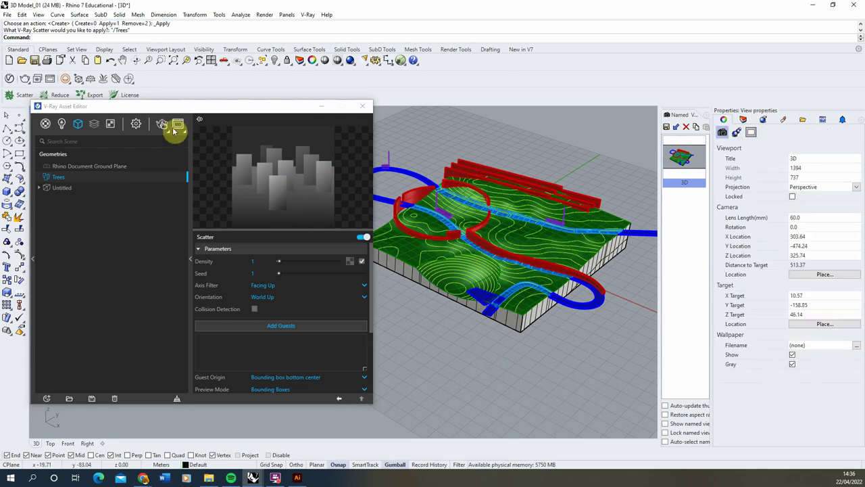
Step: Select the proxy tree beside the model and add it as a guest of the Trees scatter
{"action": "left_click_drag", "start_coordinate": [194, 108], "coordinate": [212, 110]}
{"action": "left_click_drag", "start_coordinate": [233, 108], "coordinate": [432, 102]}
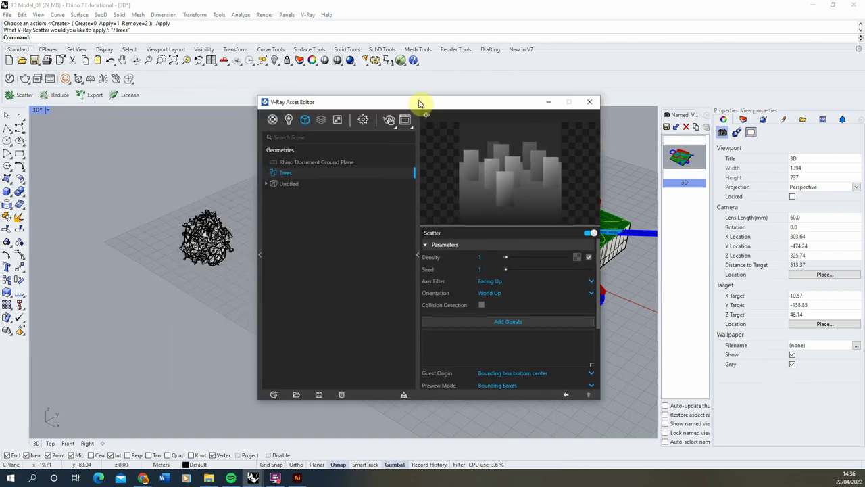
{"action": "left_click", "coordinate": [207, 241]}
{"action": "left_click", "coordinate": [303, 173]}
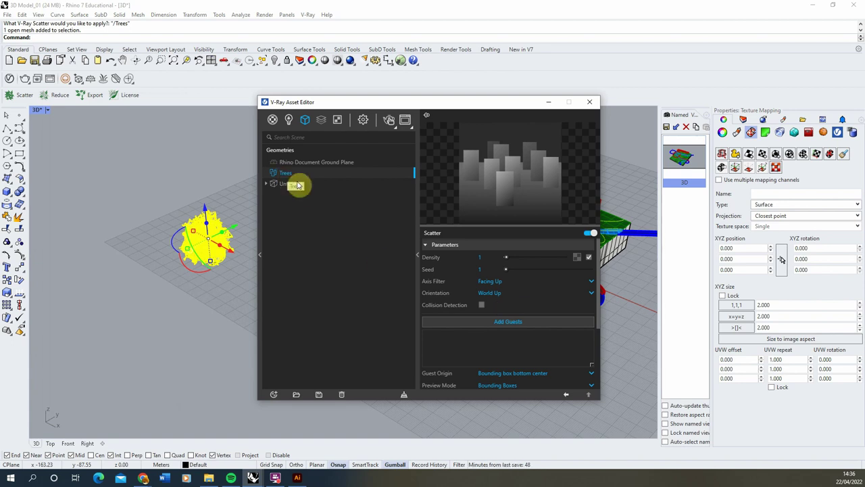
{"action": "left_click", "coordinate": [497, 323]}
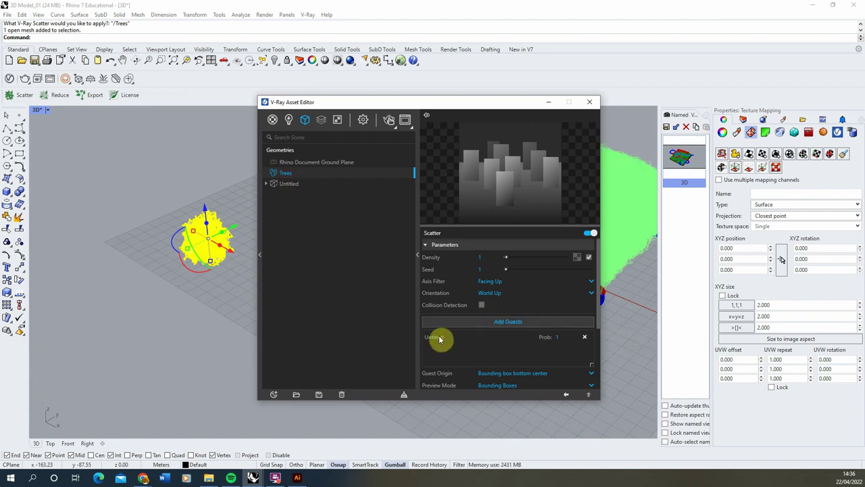
{"action": "left_click_drag", "start_coordinate": [444, 106], "coordinate": [215, 95]}
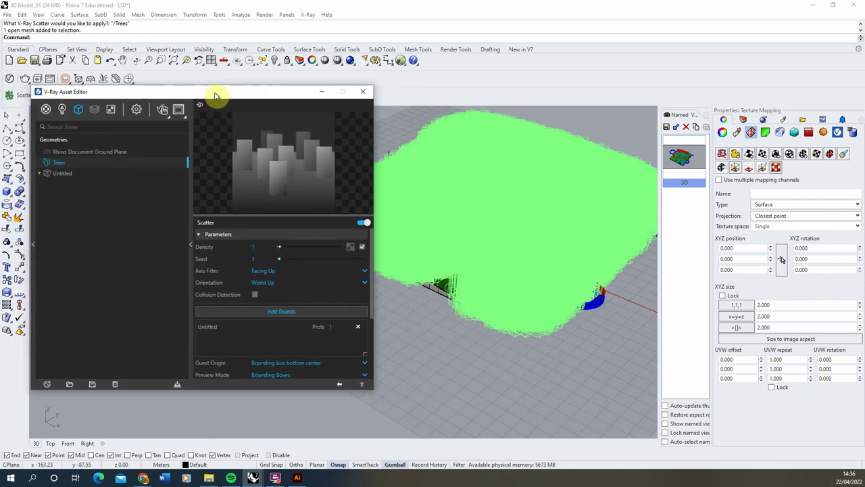
Step: Check the scattered bounding boxes over the terrain and set the Trees scatter density to 0.001
{"action": "right_click_drag", "start_coordinate": [566, 257], "coordinate": [474, 255]}
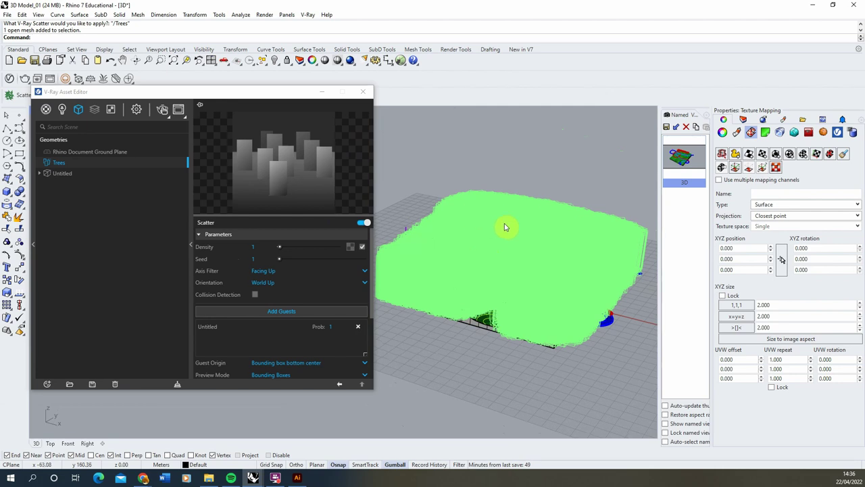
{"action": "scroll", "coordinate": [496, 256], "scroll_direction": "up", "scroll_amount": 5}
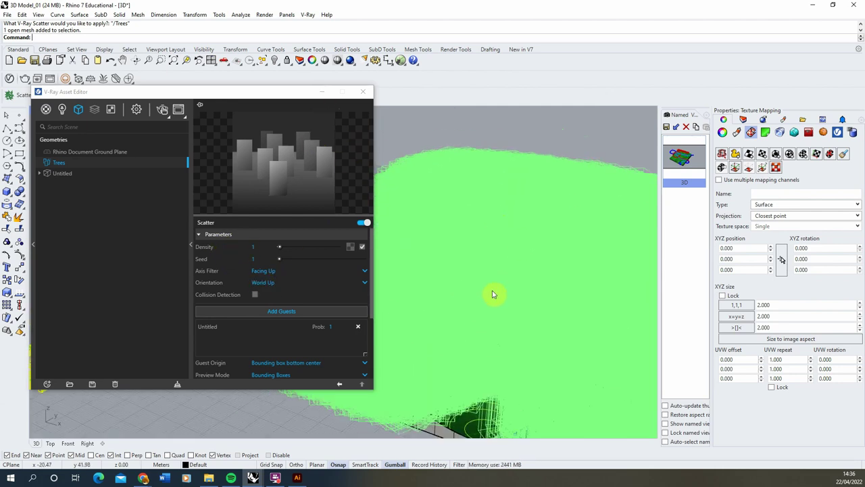
{"action": "scroll", "coordinate": [496, 293], "scroll_direction": "down", "scroll_amount": 5}
{"action": "left_click", "coordinate": [322, 92]}
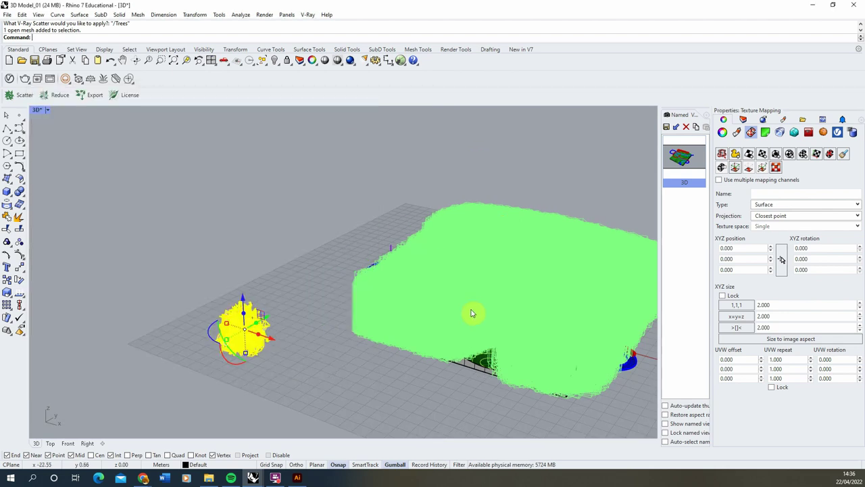
{"action": "scroll", "coordinate": [561, 309], "scroll_direction": "down", "scroll_amount": 2}
{"action": "scroll", "coordinate": [562, 313], "scroll_direction": "up", "scroll_amount": 5}
{"action": "right_click_drag", "start_coordinate": [430, 297], "coordinate": [316, 313]}
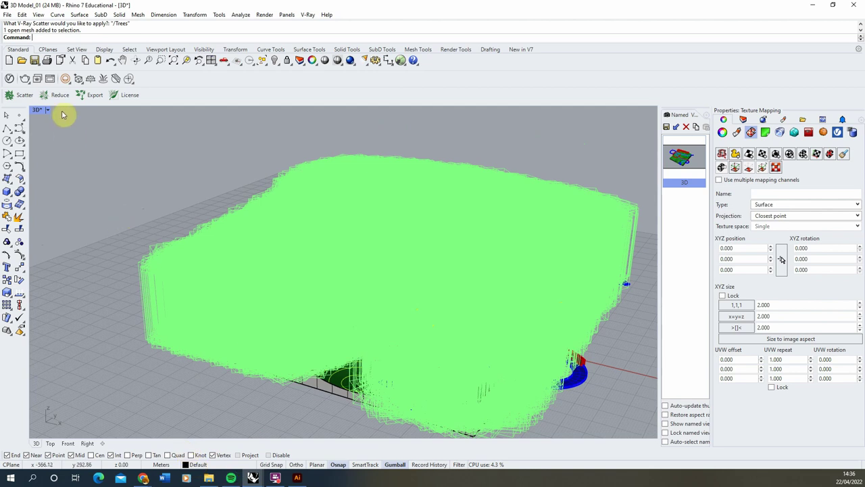
{"action": "left_click", "coordinate": [18, 80]}
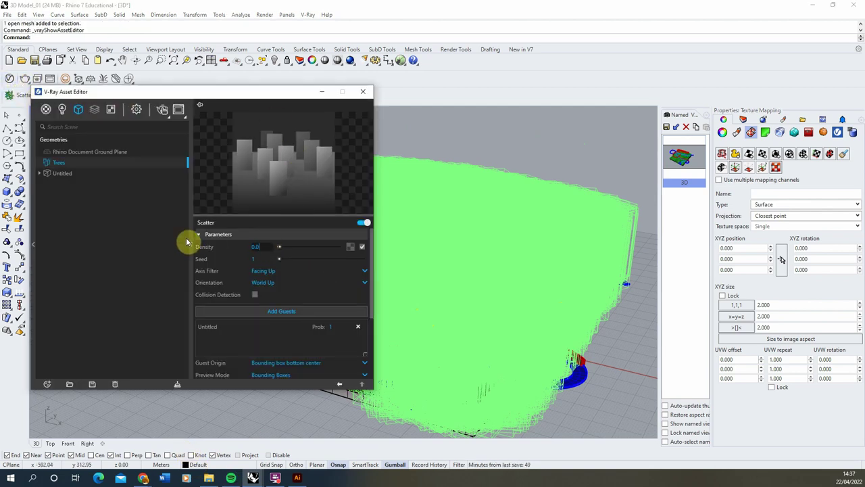
{"action": "type", "text": "1"}
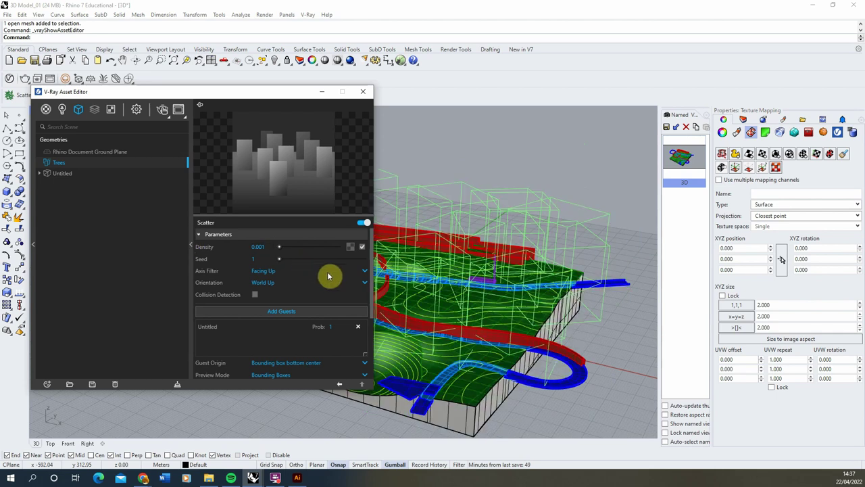
{"action": "key", "text": "Return"}
Step: Inspect the thinned-out scatter on the terrain and set its minimum random scale to 0.5
{"action": "left_click_drag", "start_coordinate": [240, 96], "coordinate": [258, 113]}
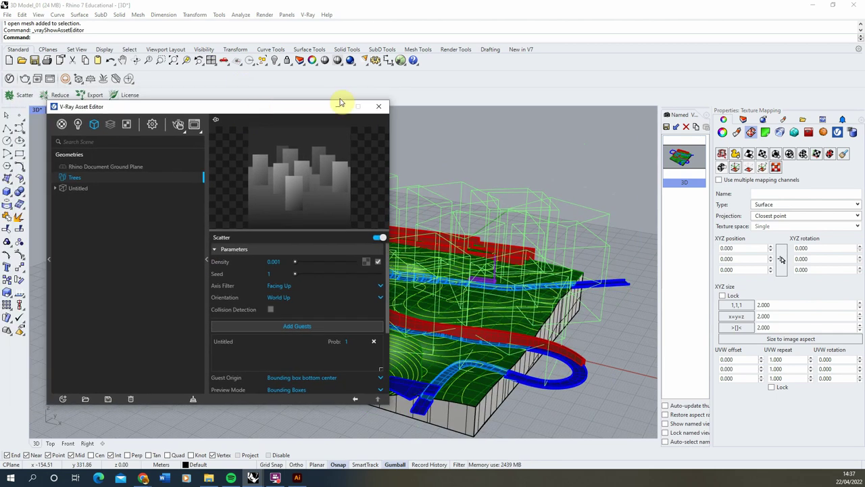
{"action": "left_click", "coordinate": [342, 101]}
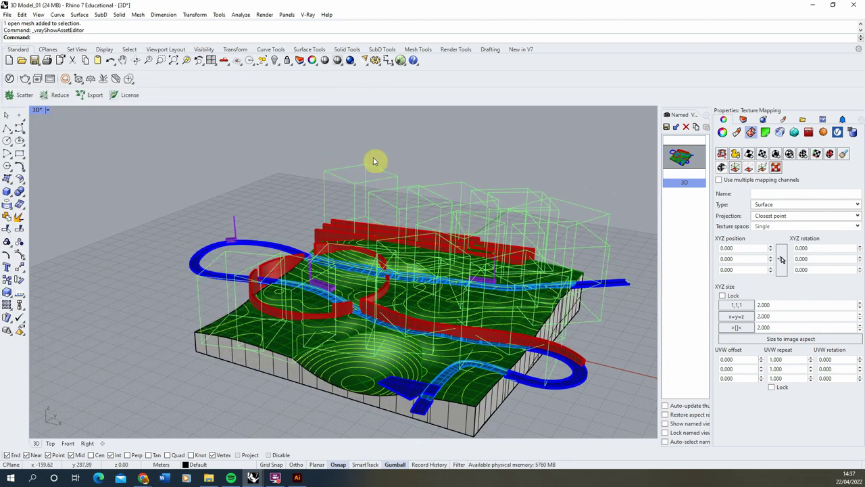
{"action": "right_click_drag", "start_coordinate": [344, 204], "coordinate": [417, 286]}
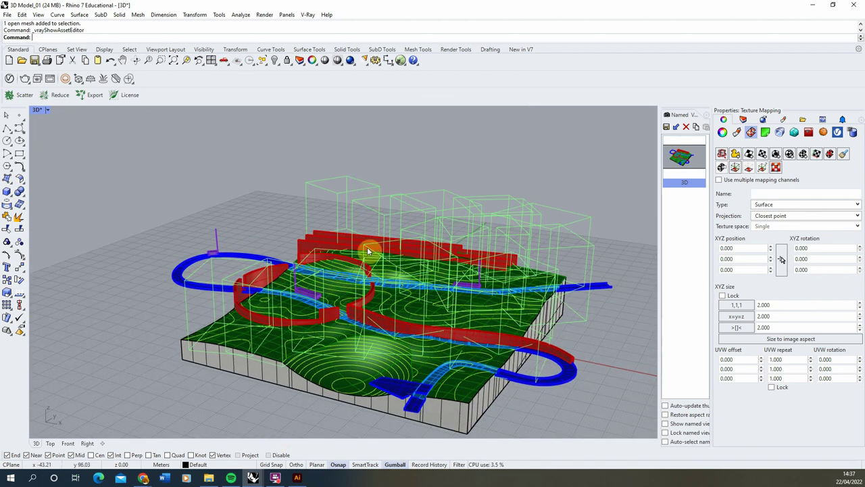
{"action": "mouse_move", "coordinate": [251, 478]}
{"action": "left_click", "coordinate": [342, 446]}
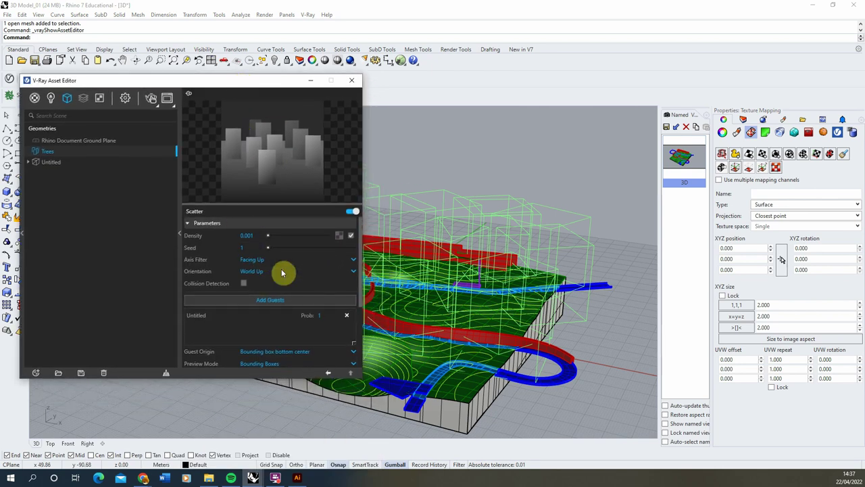
{"action": "left_click_drag", "start_coordinate": [360, 245], "coordinate": [359, 313]}
{"action": "left_click", "coordinate": [249, 337]}
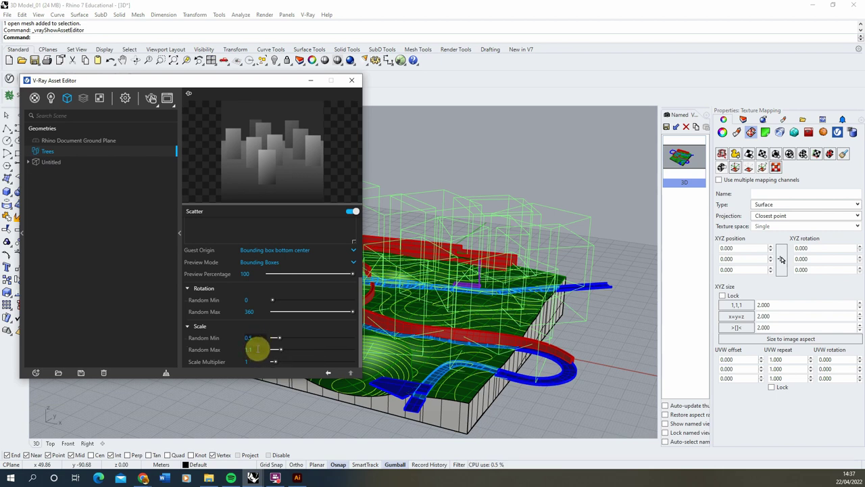
Step: Set the Trees scatter density to 0.002
{"action": "left_click_drag", "start_coordinate": [232, 81], "coordinate": [262, 90]}
{"action": "left_click_drag", "start_coordinate": [353, 300], "coordinate": [352, 251]}
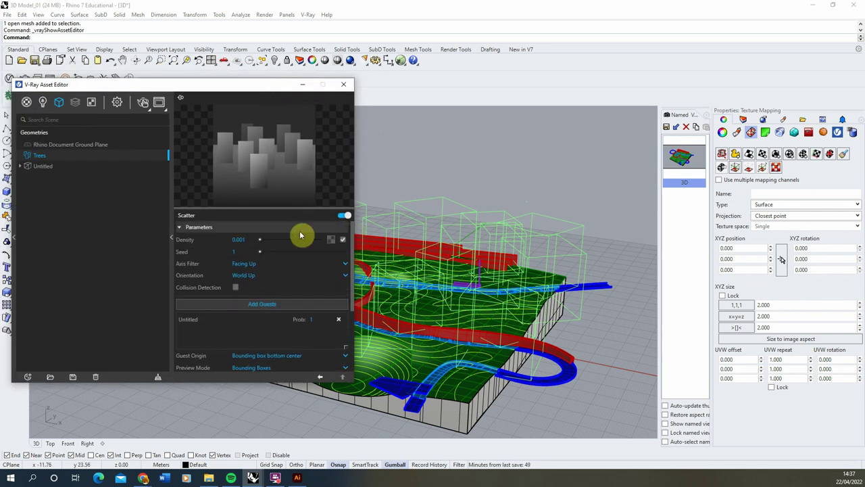
{"action": "left_click", "coordinate": [242, 240]}
{"action": "type", "text": "0.005"}
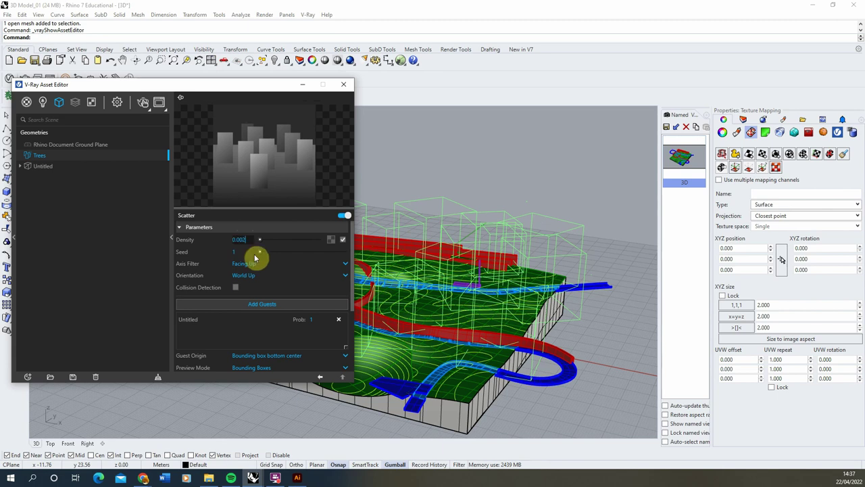
{"action": "key", "text": "Return"}
{"action": "left_click", "coordinate": [332, 228]}
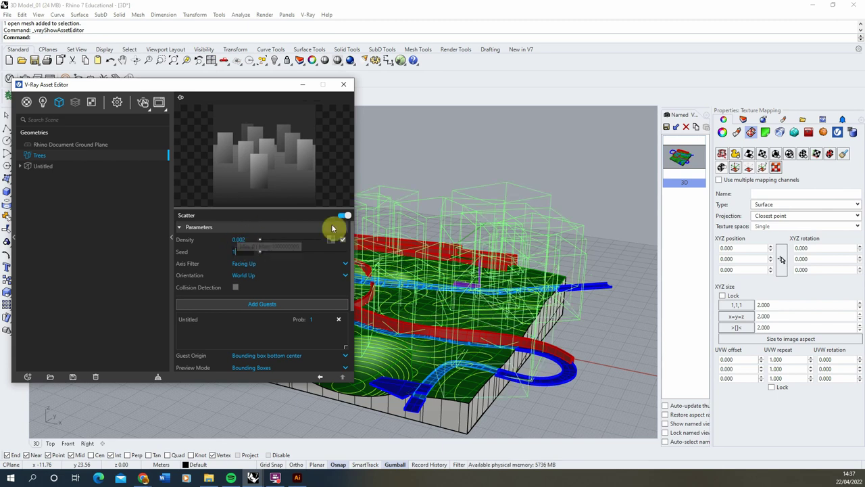
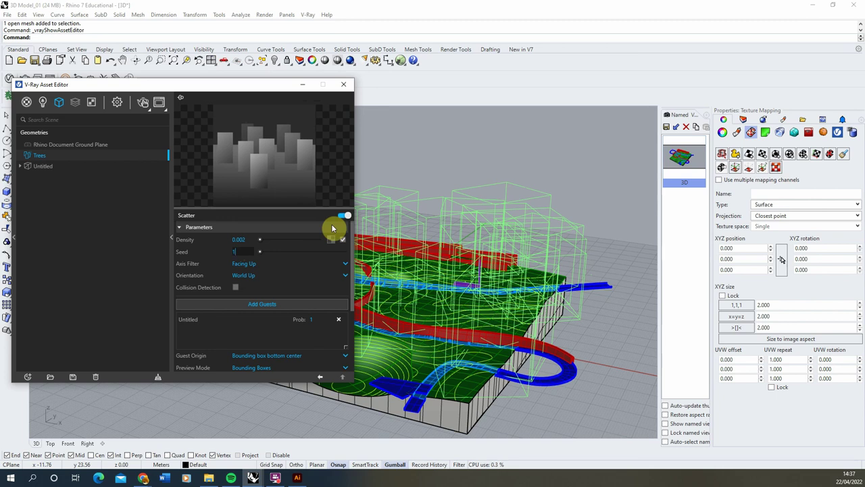
Step: Start an interactive render, restore the 3D named view, and arrange the frame buffer beside the Trees scatter settings
{"action": "left_click", "coordinate": [143, 102]}
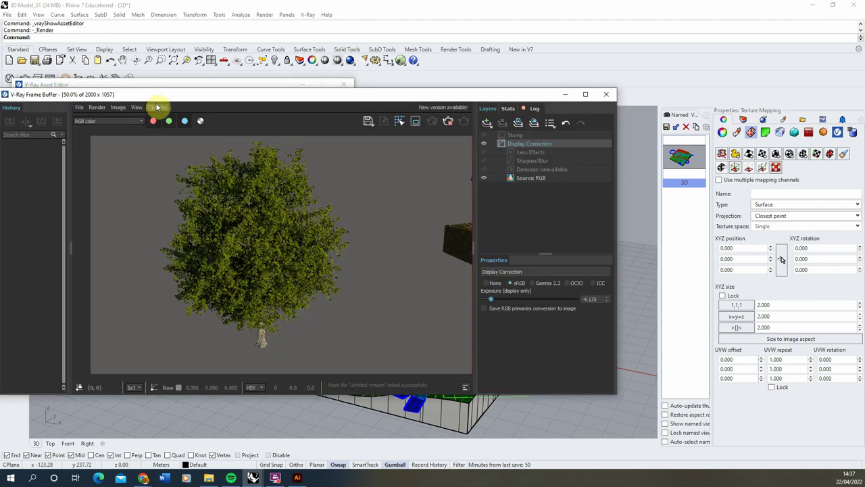
{"action": "double_click", "coordinate": [684, 155]}
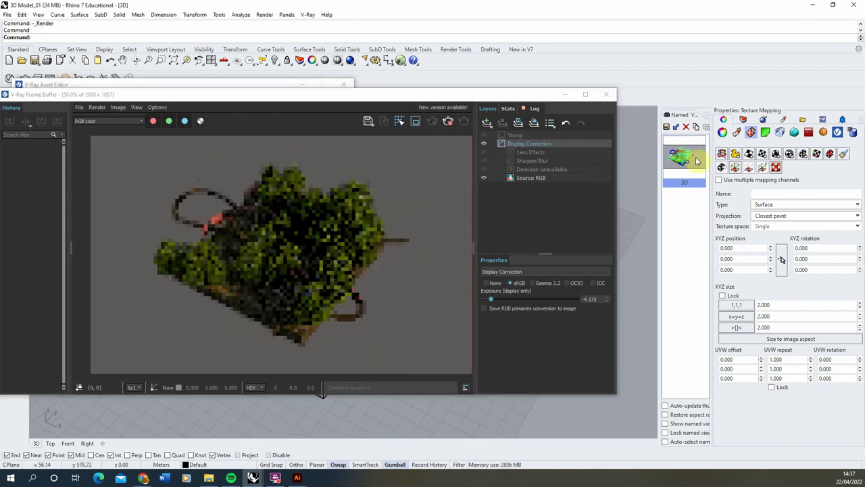
{"action": "left_click_drag", "start_coordinate": [299, 96], "coordinate": [472, 108]}
{"action": "left_click", "coordinate": [228, 81]}
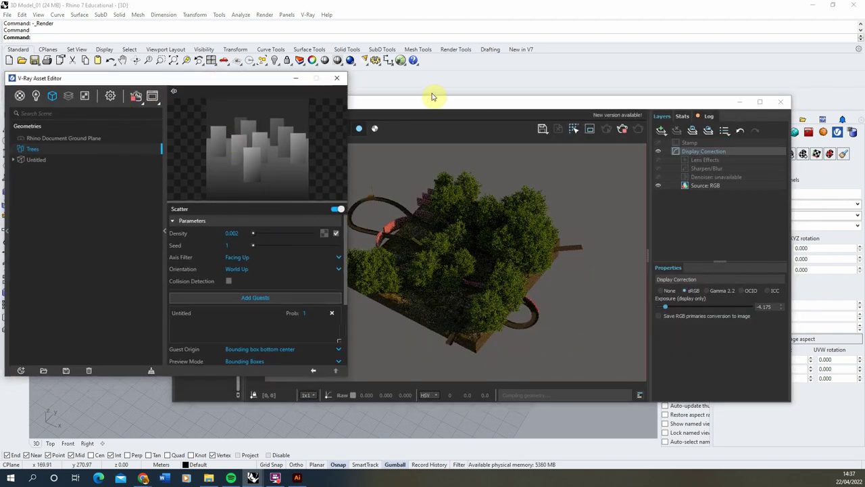
{"action": "left_click", "coordinate": [460, 106]}
{"action": "left_click_drag", "start_coordinate": [459, 107], "coordinate": [516, 103]}
{"action": "left_click", "coordinate": [253, 79]}
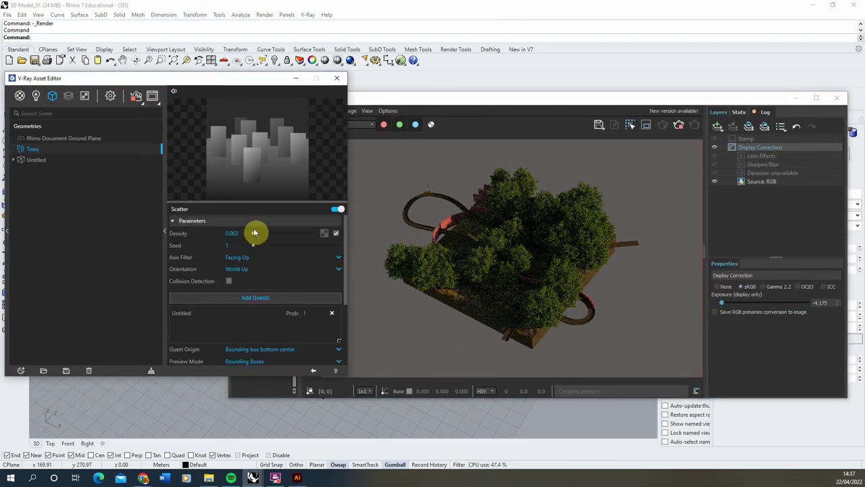
Step: Set the Trees scatter density to 0.001 and its seed to 2
{"action": "left_click", "coordinate": [232, 233]}
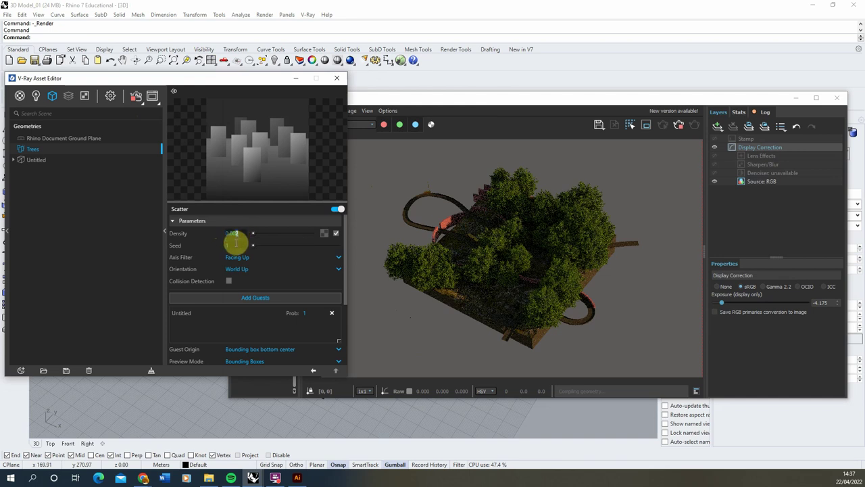
{"action": "type", "text": "0.001"}
{"action": "key", "text": "Tab"}
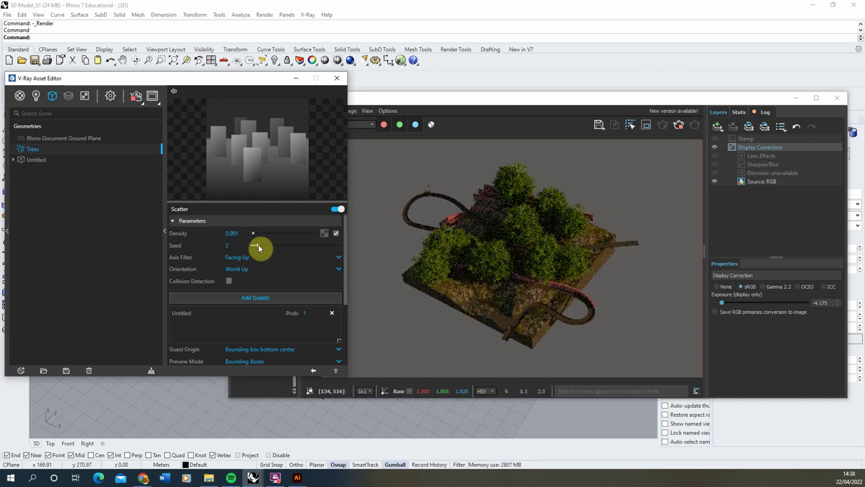
Step: Set the Trees scatter seed to 14, try a maximum random scale of 0.7, and settle on 0.8
{"action": "left_click_drag", "start_coordinate": [259, 247], "coordinate": [345, 321]}
{"action": "left_click", "coordinate": [242, 347]}
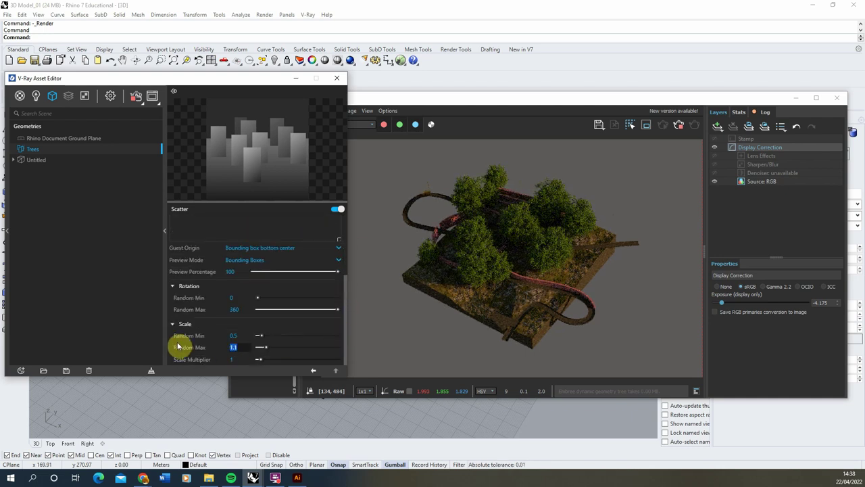
{"action": "type", "text": "0.7"}
{"action": "key", "text": "Return"}
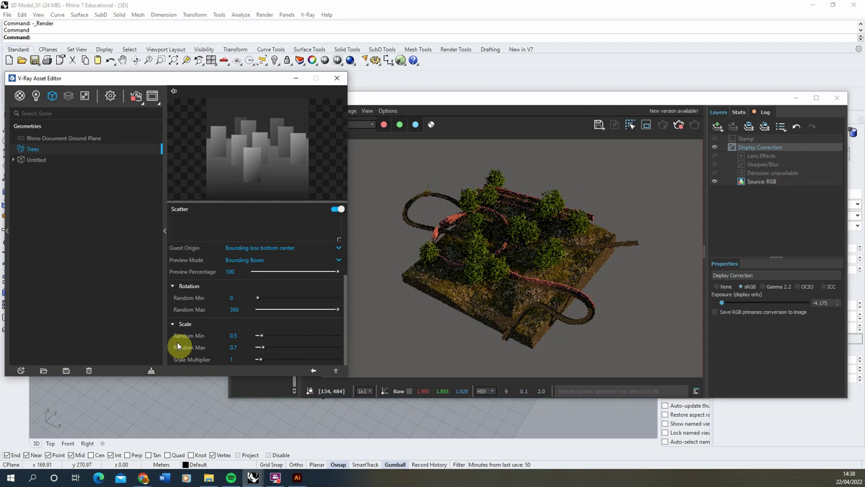
{"action": "left_click", "coordinate": [236, 347]}
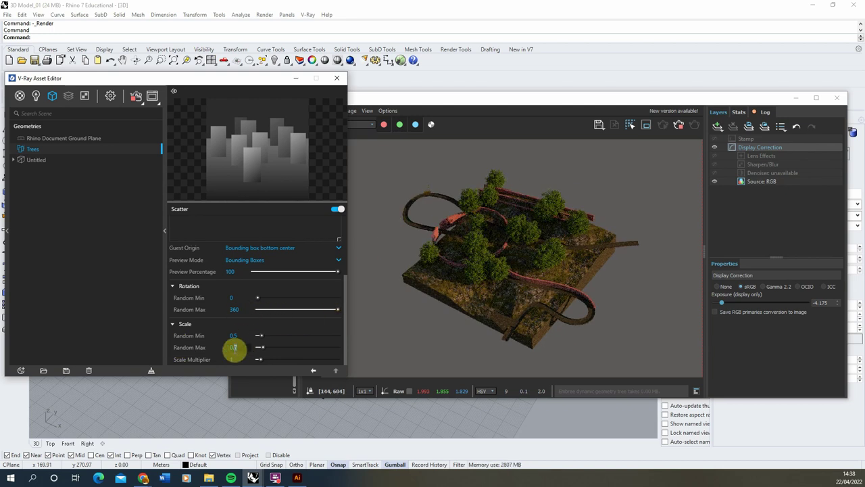
{"action": "key", "text": "Return"}
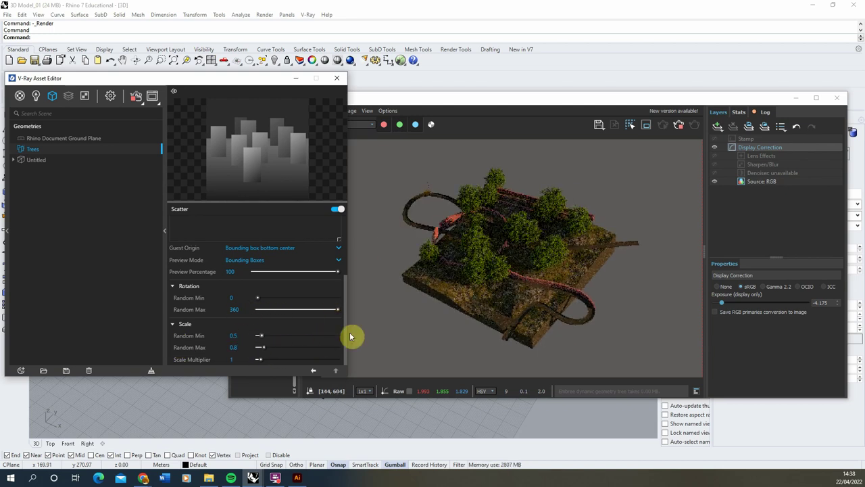
Step: Set the Trees scatter density to 0.0015 and its seed to 5
{"action": "left_click_drag", "start_coordinate": [345, 305], "coordinate": [346, 259]}
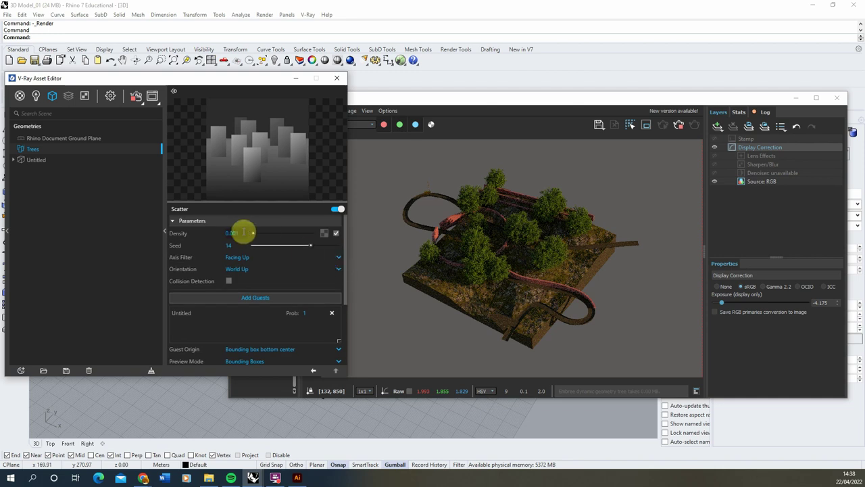
{"action": "key", "text": "Return"}
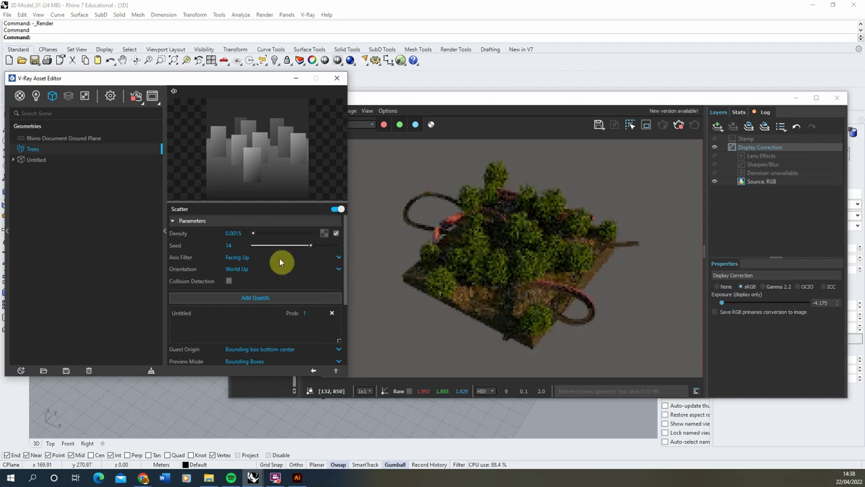
{"action": "left_click_drag", "start_coordinate": [304, 249], "coordinate": [271, 246]}
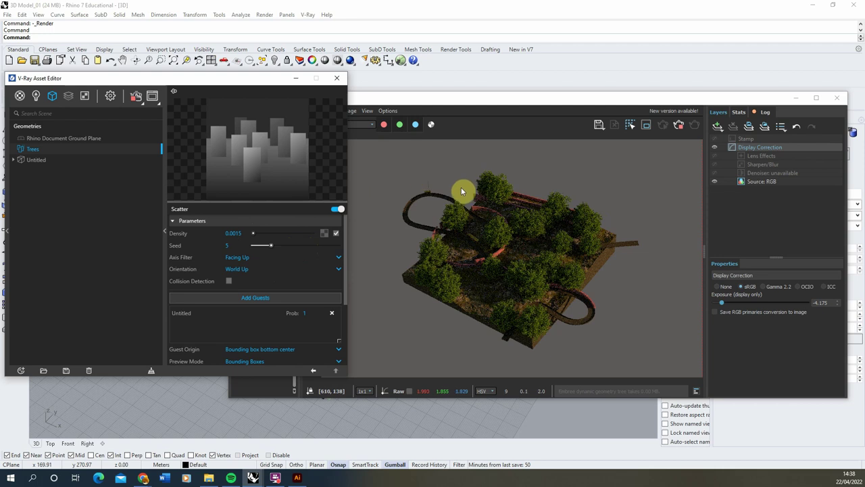
{"action": "left_click_drag", "start_coordinate": [271, 246], "coordinate": [269, 250]}
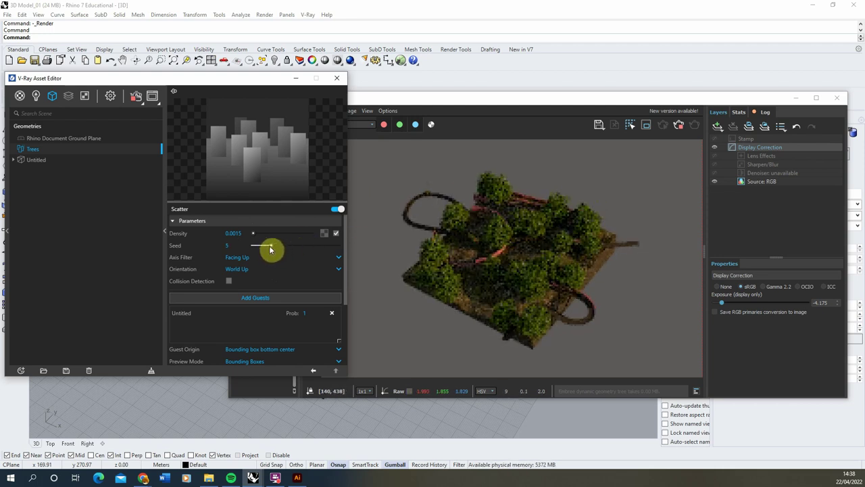
Step: Minimize the asset editor, stop the interactive render, and clear the frame buffer from the model view
{"action": "left_click", "coordinate": [295, 78]}
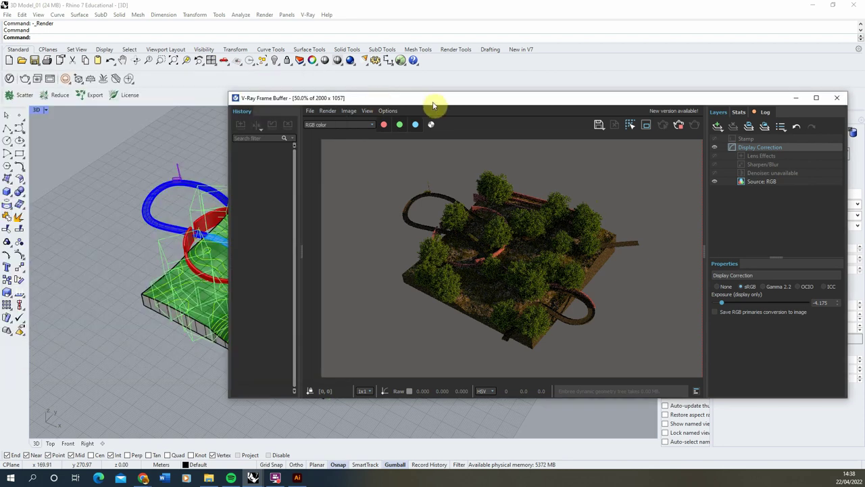
{"action": "left_click_drag", "start_coordinate": [433, 106], "coordinate": [318, 100]}
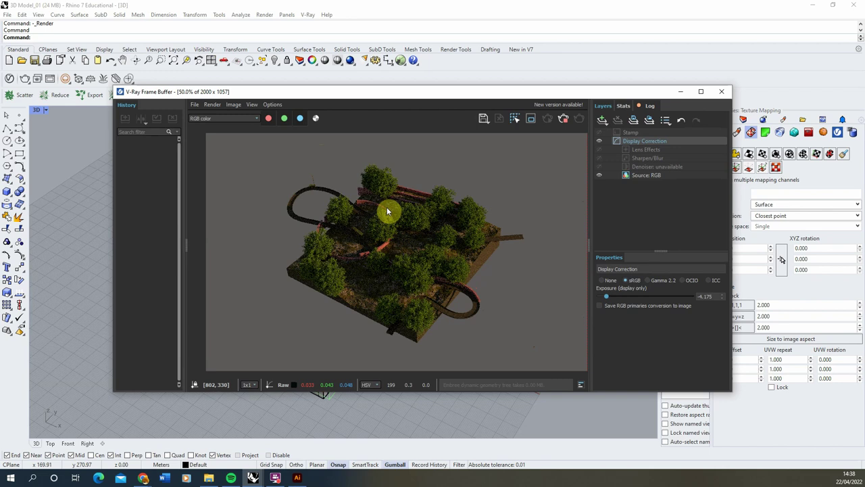
{"action": "left_click", "coordinate": [565, 120]}
{"action": "left_click_drag", "start_coordinate": [576, 97], "coordinate": [504, 123]}
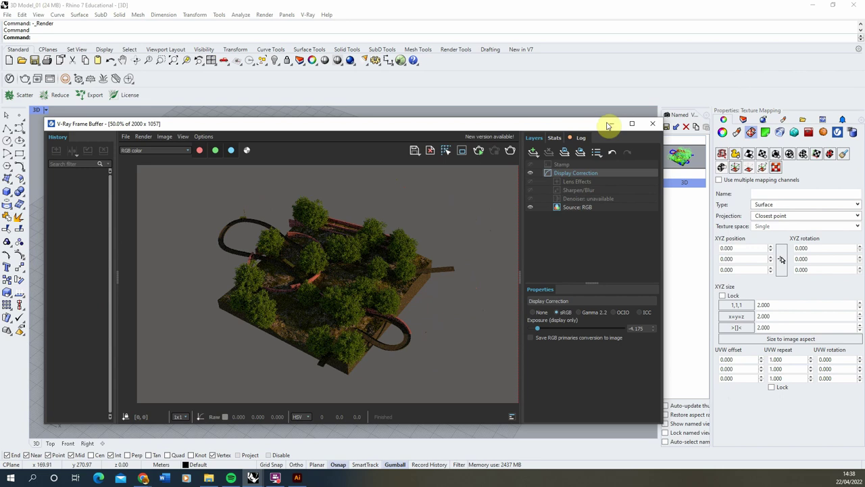
{"action": "left_click", "coordinate": [607, 118]}
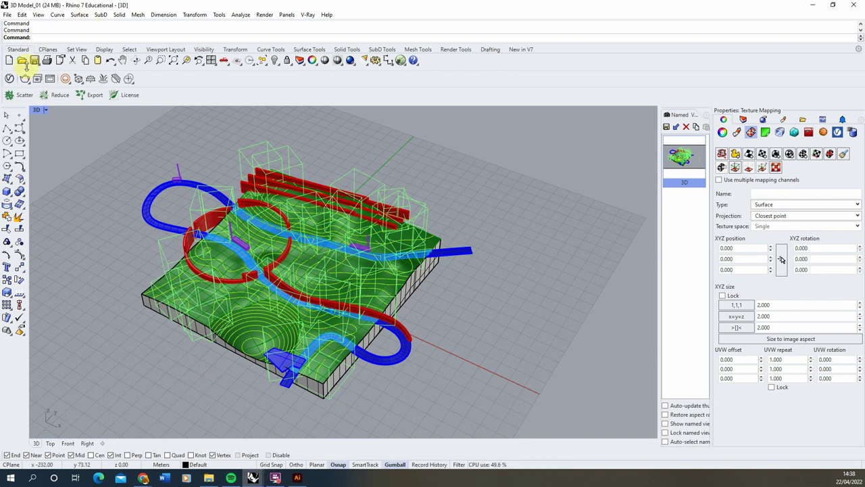
Step: Run a production render at 2000 x 1057 with display exposure -2.718 and save it as the PNG file Render in 3D_View
{"action": "left_click", "coordinate": [10, 79]}
{"action": "left_click", "coordinate": [110, 95]}
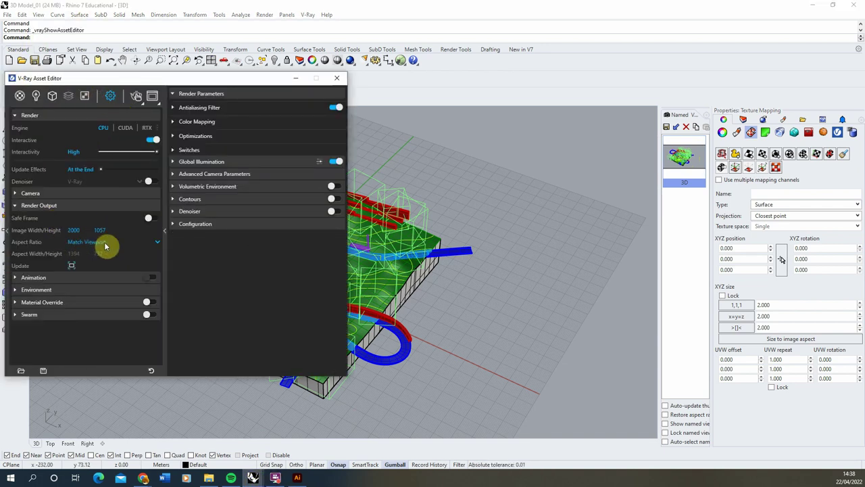
{"action": "left_click_drag", "start_coordinate": [136, 79], "coordinate": [197, 121]}
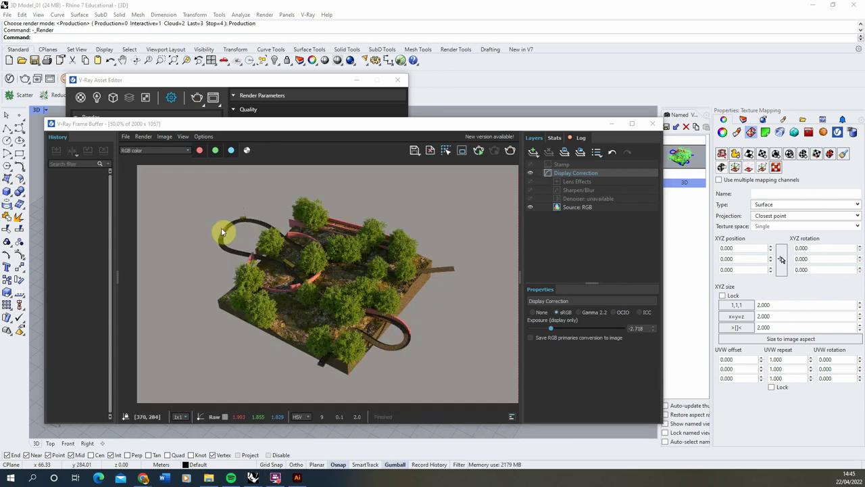
{"action": "left_click", "coordinate": [415, 151]}
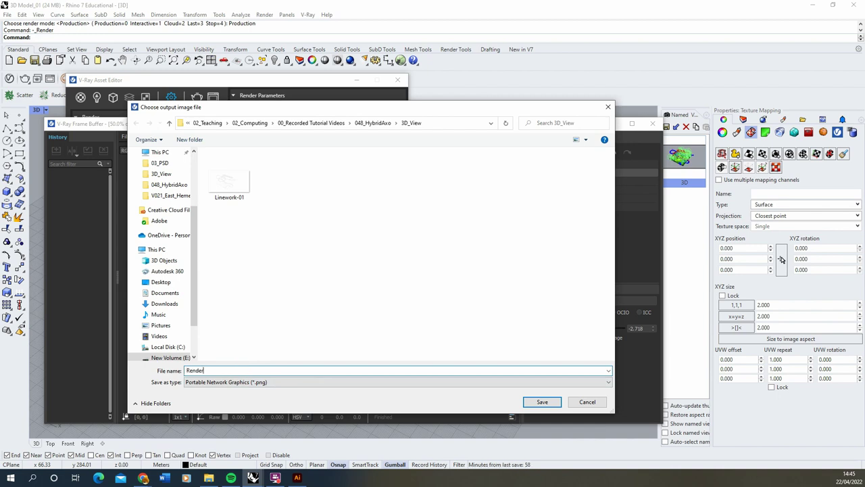
{"action": "key", "text": "Return"}
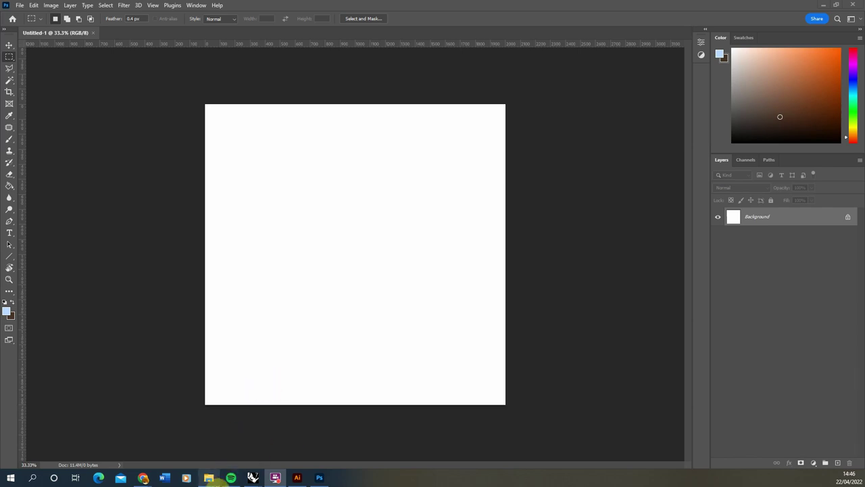
Step: Open the Render image from the 3D_View folder as its own Photoshop document
{"action": "left_click", "coordinate": [210, 478]}
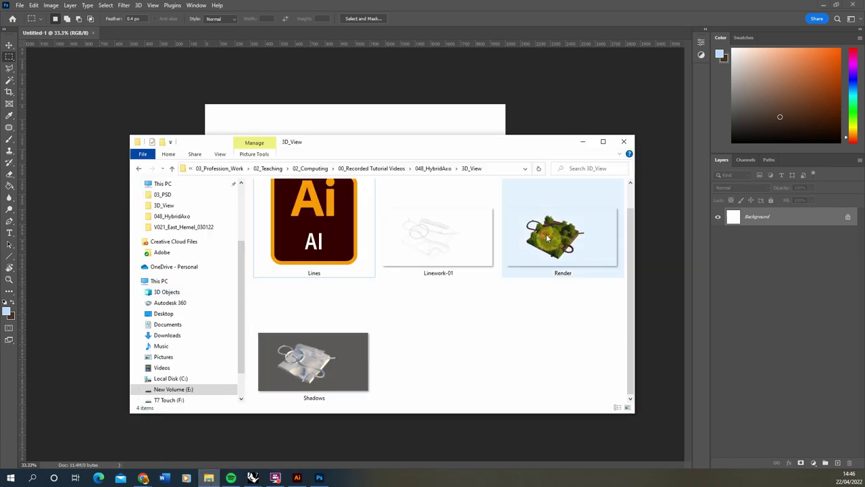
{"action": "left_click", "coordinate": [539, 267]}
{"action": "scroll", "coordinate": [524, 263], "scroll_direction": "down", "scroll_amount": 1}
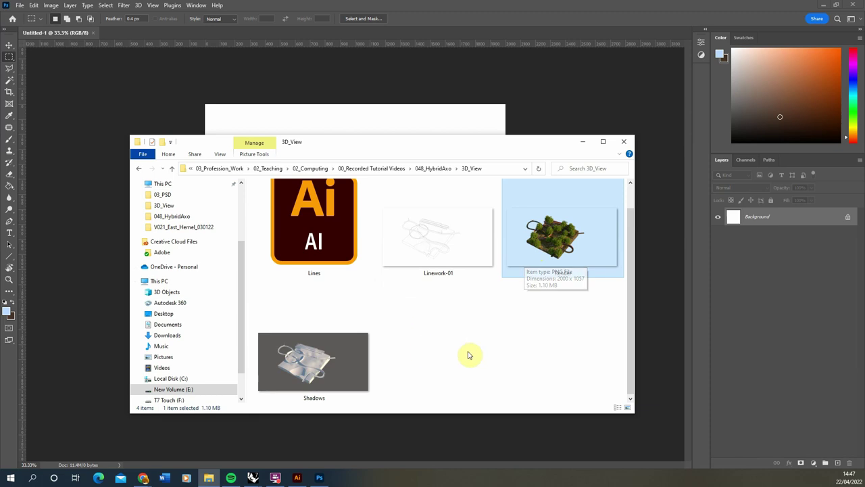
{"action": "left_click_drag", "start_coordinate": [558, 248], "coordinate": [150, 34]}
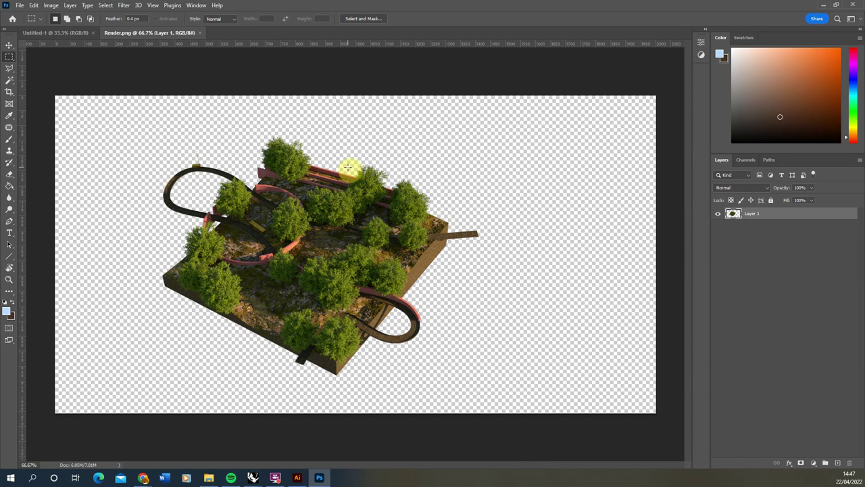
Step: Place the Linework-01 image from the 3D_View folder above the render layer in the Render document
{"action": "left_click", "coordinate": [206, 476]}
{"action": "left_click", "coordinate": [424, 302]}
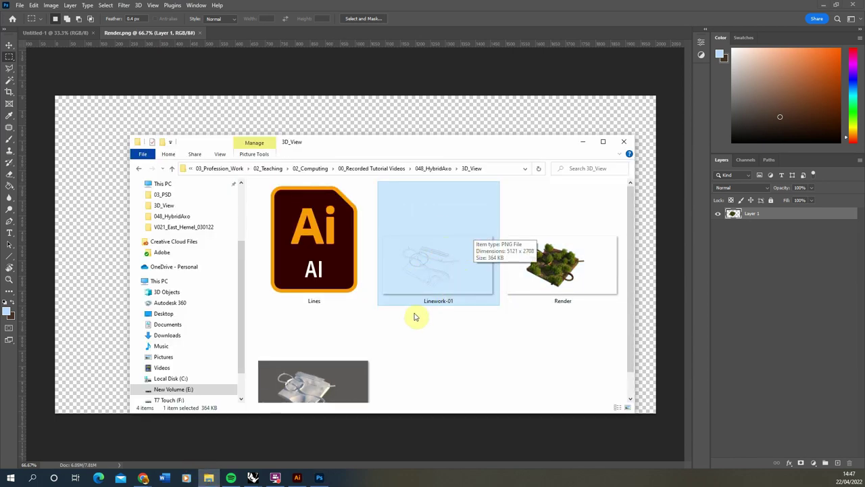
{"action": "left_click_drag", "start_coordinate": [430, 277], "coordinate": [304, 116]}
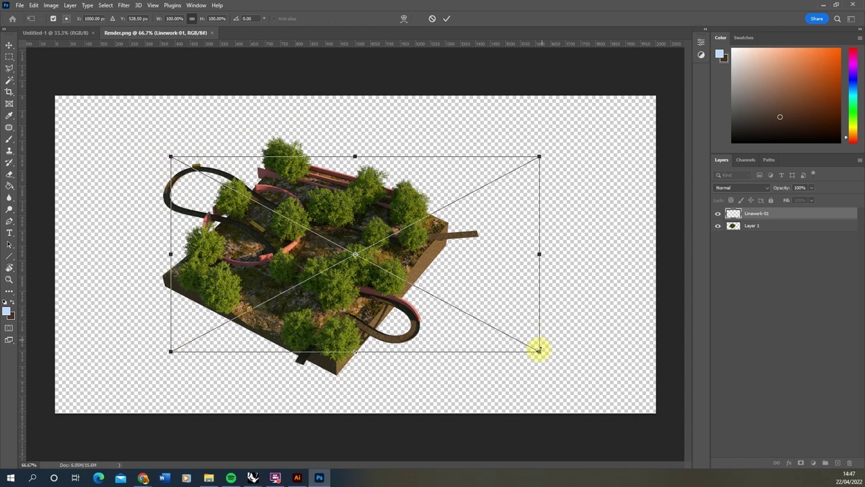
{"action": "left_click", "coordinate": [10, 56]}
Step: Hide the render layer to check the linework, and add a new blank layer beneath the other layers
{"action": "scroll", "coordinate": [318, 253], "scroll_direction": "up", "scroll_amount": 5, "text": "alt"}
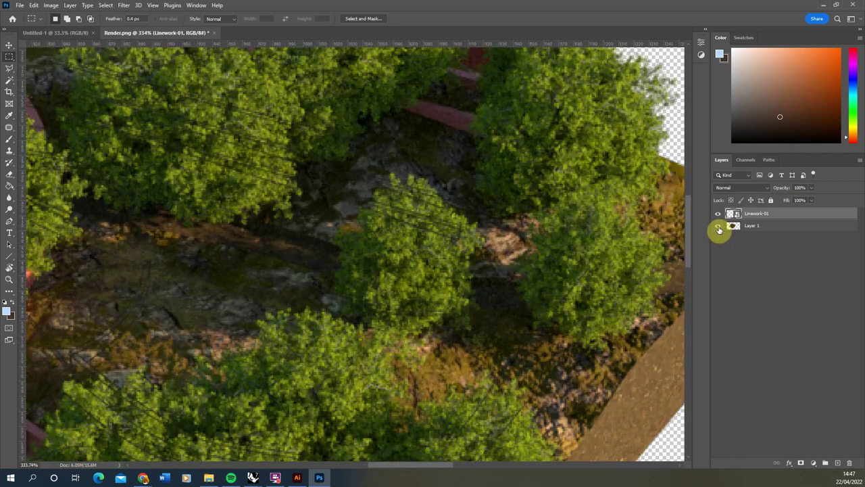
{"action": "left_click", "coordinate": [718, 225]}
{"action": "scroll", "coordinate": [437, 233], "scroll_direction": "down", "scroll_amount": 3, "text": "alt"}
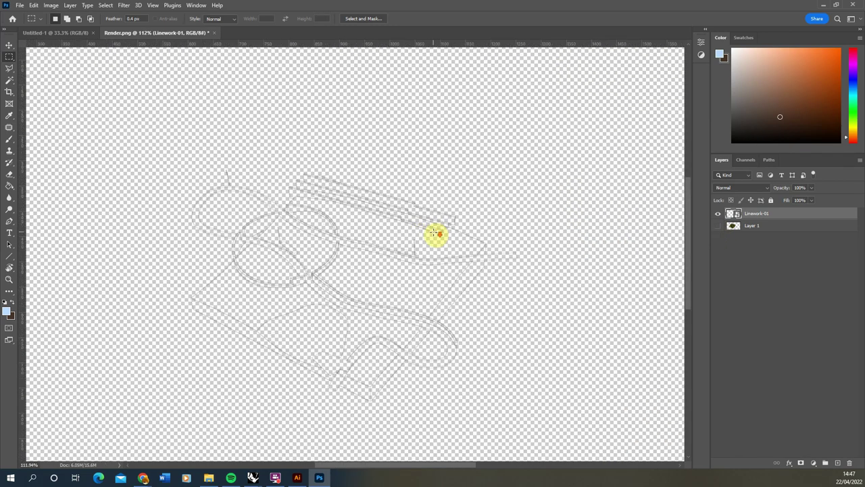
{"action": "left_click", "coordinate": [719, 227]}
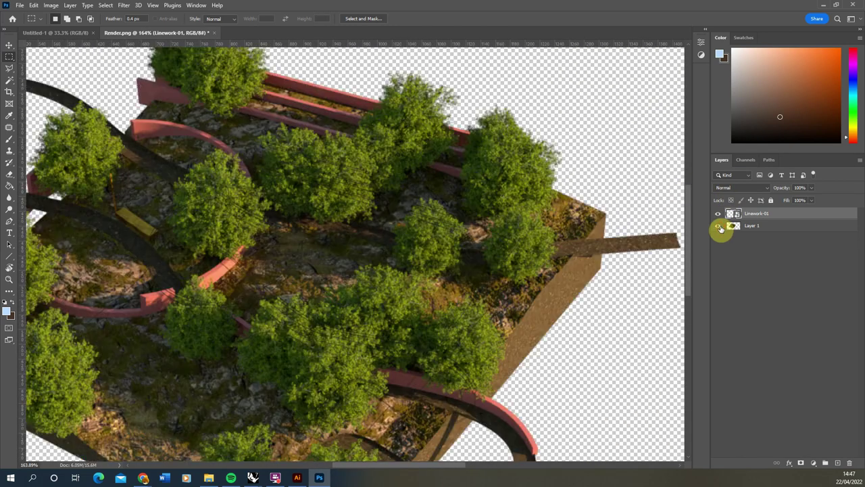
{"action": "left_click", "coordinate": [718, 228]}
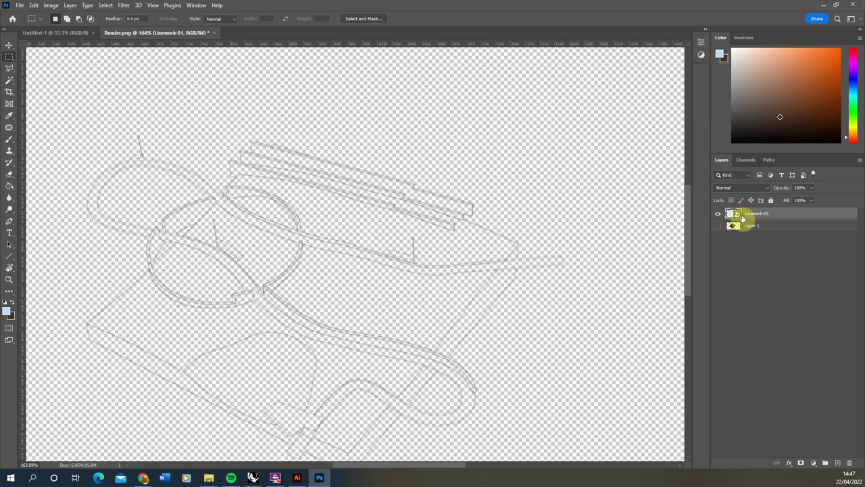
{"action": "left_click", "coordinate": [838, 463]}
{"action": "left_click_drag", "start_coordinate": [757, 214], "coordinate": [781, 262]}
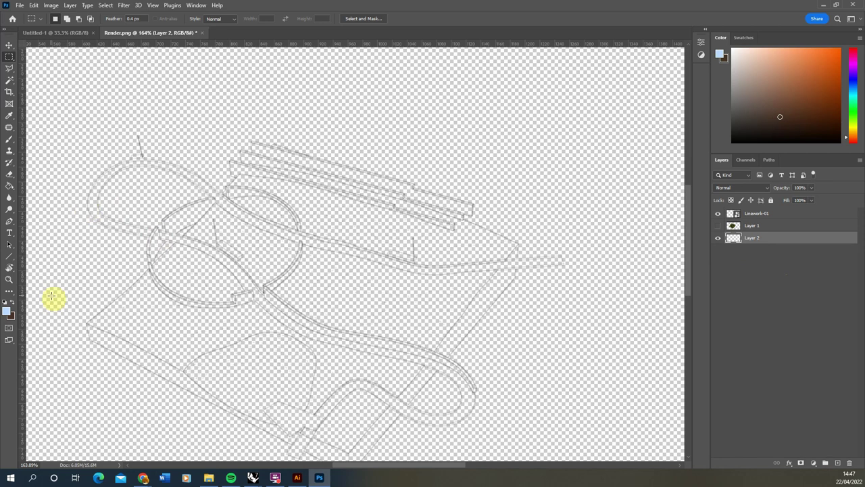
Step: Set the foreground colour to white (ffffff) and fill the new background layer with it
{"action": "left_click", "coordinate": [5, 313]}
{"action": "mouse_move", "coordinate": [274, 277]}
{"action": "left_mouse_down"}
{"action": "mouse_move", "coordinate": [290, 359]}
{"action": "mouse_move", "coordinate": [291, 352]}
{"action": "left_mouse_up"}
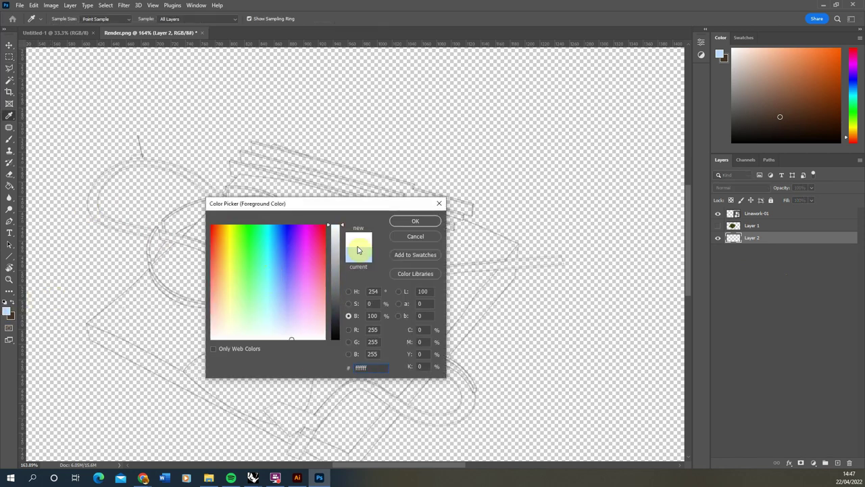
{"action": "left_click", "coordinate": [416, 222]}
{"action": "left_click", "coordinate": [10, 186]}
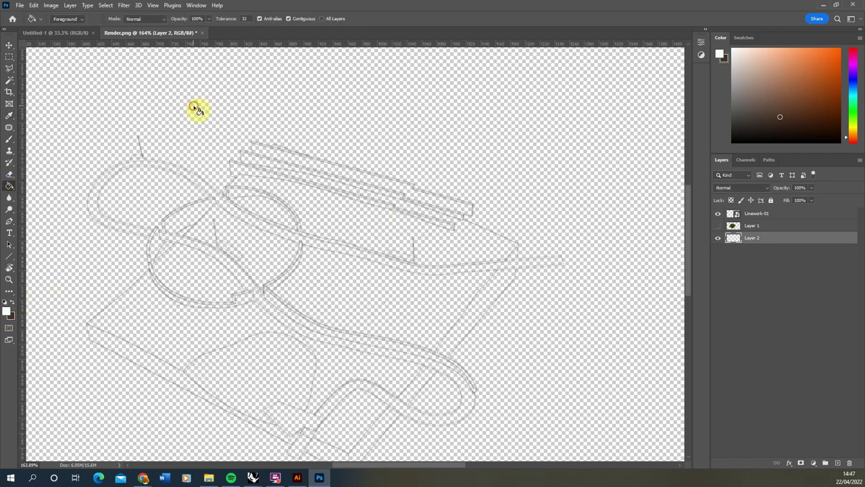
{"action": "left_click", "coordinate": [195, 109]}
{"action": "left_click", "coordinate": [10, 57]}
{"action": "scroll", "coordinate": [442, 222], "scroll_direction": "down", "scroll_amount": 3, "text": "alt"}
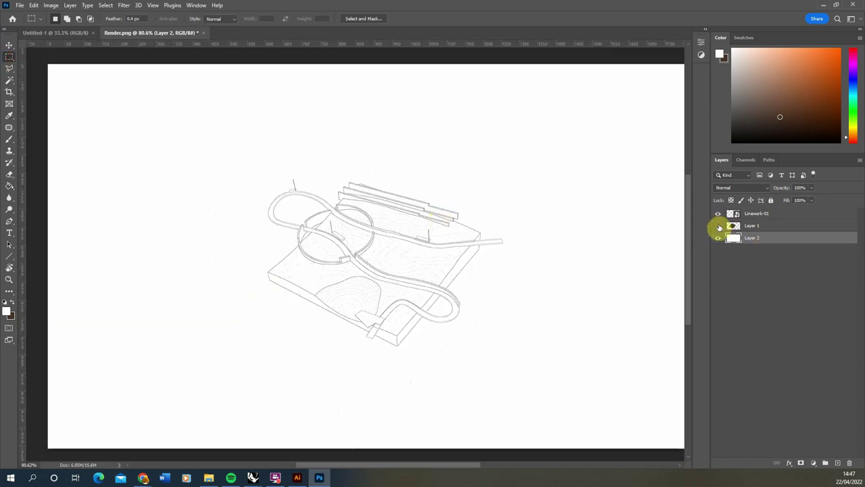
Step: Show the render layer again and scale the Linework-01 layer from its centre to 162.73% so it fills the canvas over the render
{"action": "left_click", "coordinate": [719, 226]}
{"action": "left_click", "coordinate": [764, 216]}
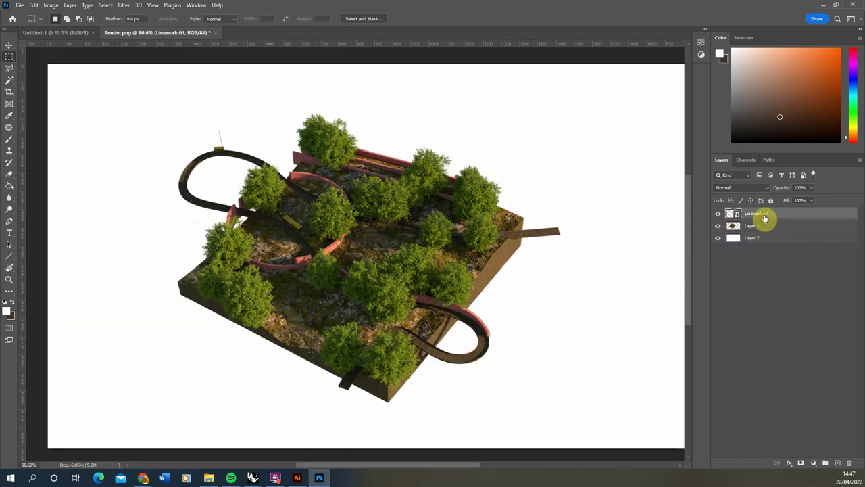
{"action": "key", "text": "ctrl+t"}
{"action": "scroll", "coordinate": [192, 276], "scroll_direction": "down", "scroll_amount": 1, "text": "alt"}
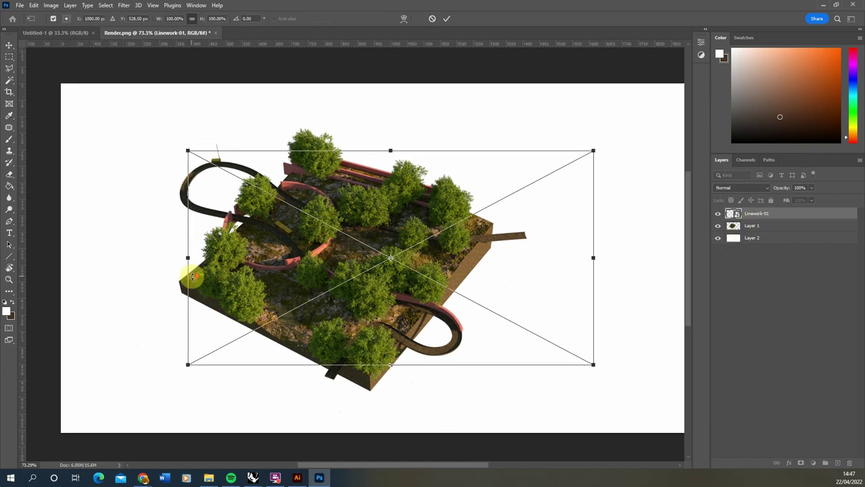
{"action": "scroll", "coordinate": [193, 276], "scroll_direction": "down", "scroll_amount": 2, "text": "alt"}
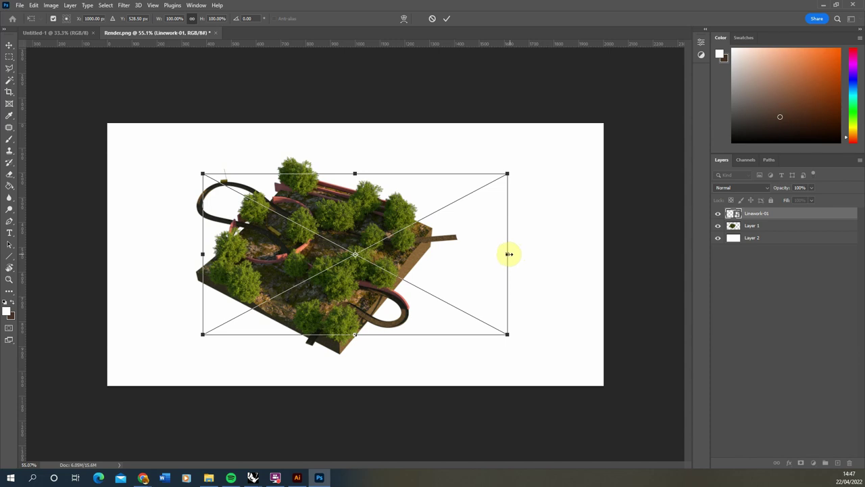
{"action": "left_click_drag", "start_coordinate": [509, 254], "coordinate": [603, 255], "text": "alt"}
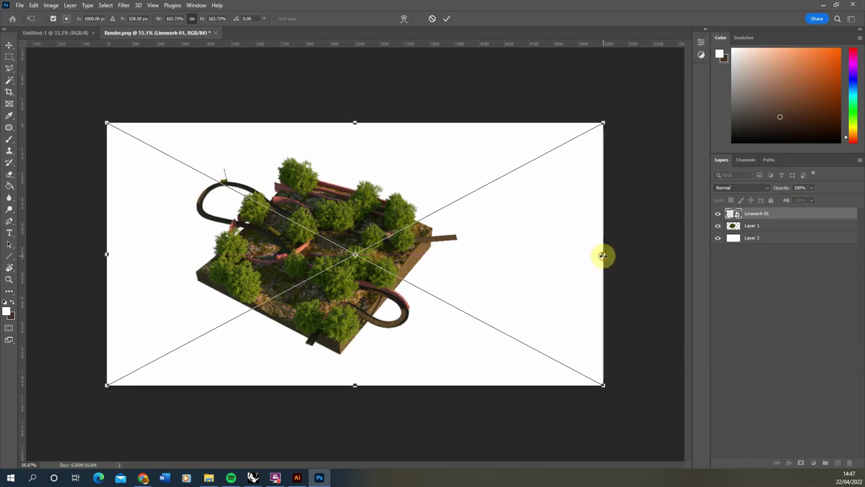
{"action": "left_click", "coordinate": [9, 61]}
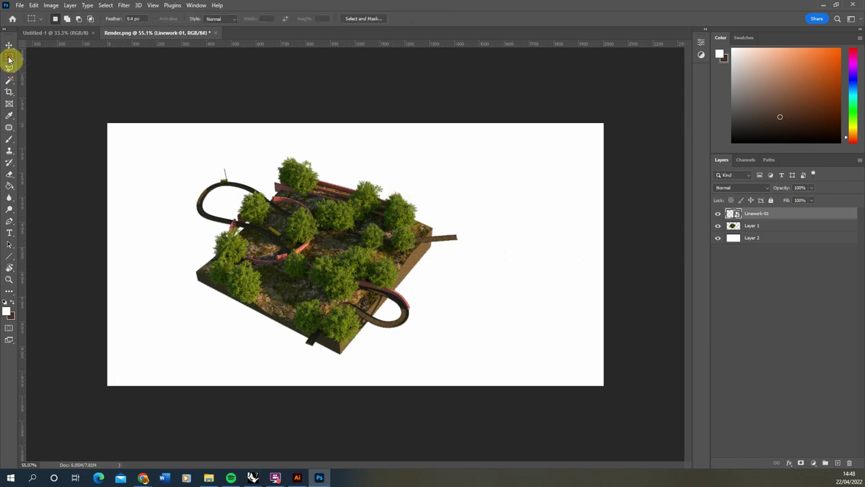
{"action": "scroll", "coordinate": [266, 186], "scroll_direction": "up", "scroll_amount": 6, "text": "alt"}
{"action": "scroll", "coordinate": [245, 192], "scroll_direction": "down", "scroll_amount": 3, "text": "alt"}
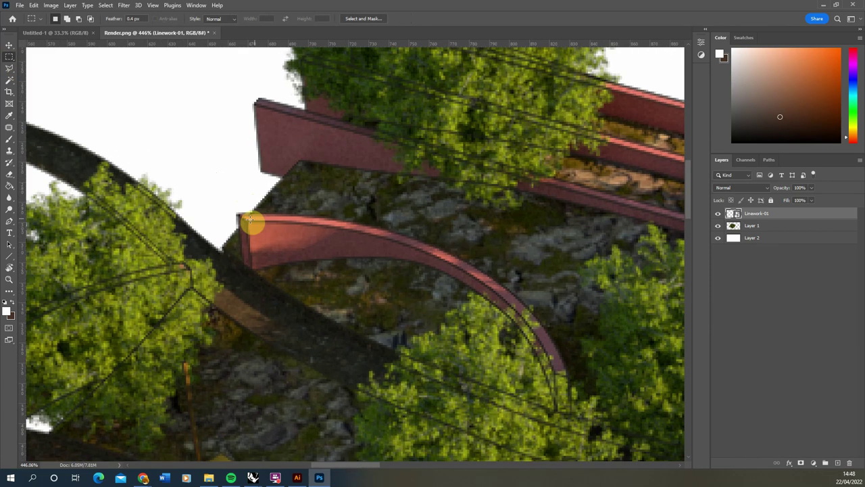
Step: Switch the render layer off and on at several zoom levels to check how the linework aligns with the render
{"action": "scroll", "coordinate": [192, 289], "scroll_direction": "up", "scroll_amount": 3, "text": "alt"}
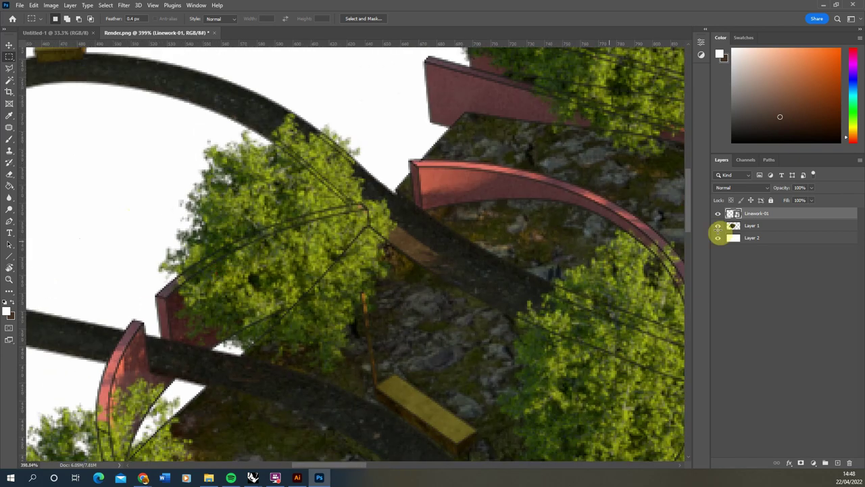
{"action": "left_click", "coordinate": [718, 227]}
{"action": "left_click", "coordinate": [719, 227]}
{"action": "left_click", "coordinate": [719, 227]}
{"action": "left_click", "coordinate": [719, 227]}
{"action": "scroll", "coordinate": [696, 324], "scroll_direction": "down", "scroll_amount": 5, "text": "alt"}
{"action": "scroll", "coordinate": [695, 317], "scroll_direction": "up", "scroll_amount": 2, "text": "alt"}
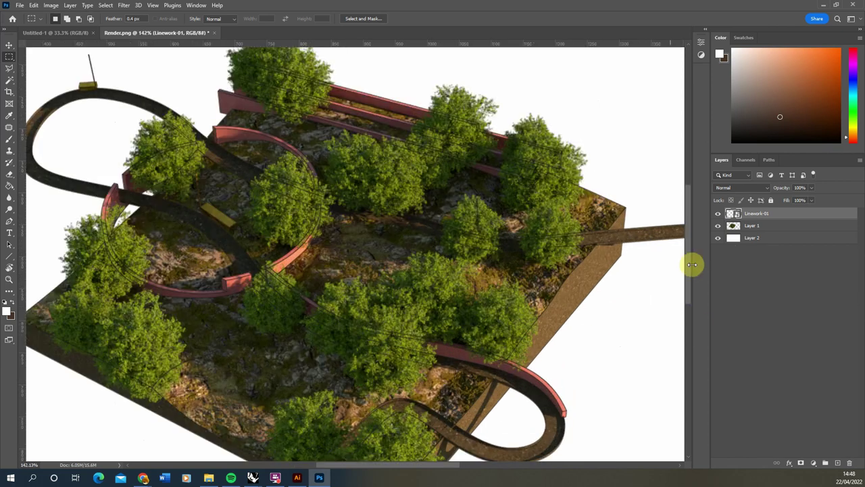
{"action": "left_click", "coordinate": [719, 226]}
{"action": "left_click", "coordinate": [719, 226]}
{"action": "scroll", "coordinate": [413, 223], "scroll_direction": "down", "scroll_amount": 4, "text": "alt"}
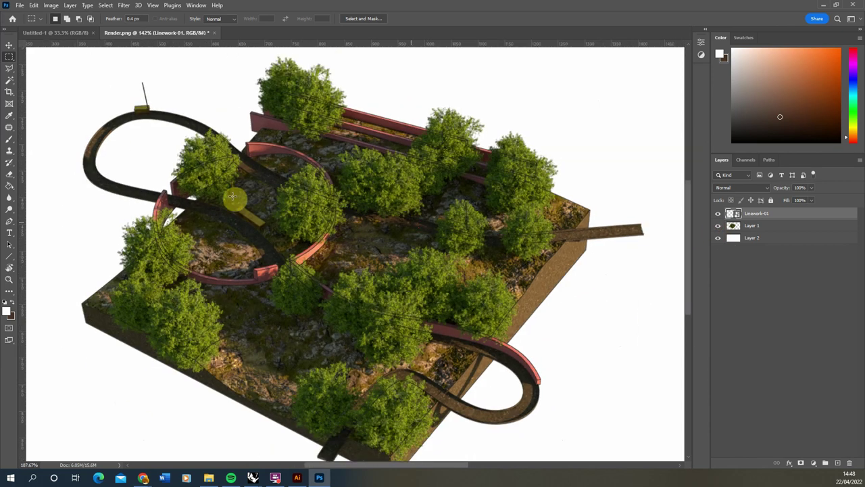
{"action": "scroll", "coordinate": [253, 202], "scroll_direction": "up", "scroll_amount": 1, "text": "alt"}
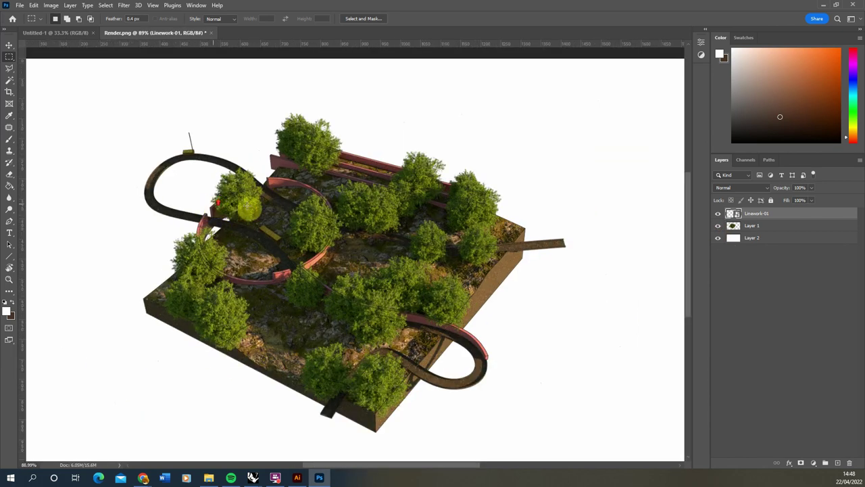
Step: Hide the render layer so that only the linework shows over the white background
{"action": "left_click", "coordinate": [718, 228]}
{"action": "left_click", "coordinate": [719, 228]}
{"action": "left_click", "coordinate": [718, 229]}
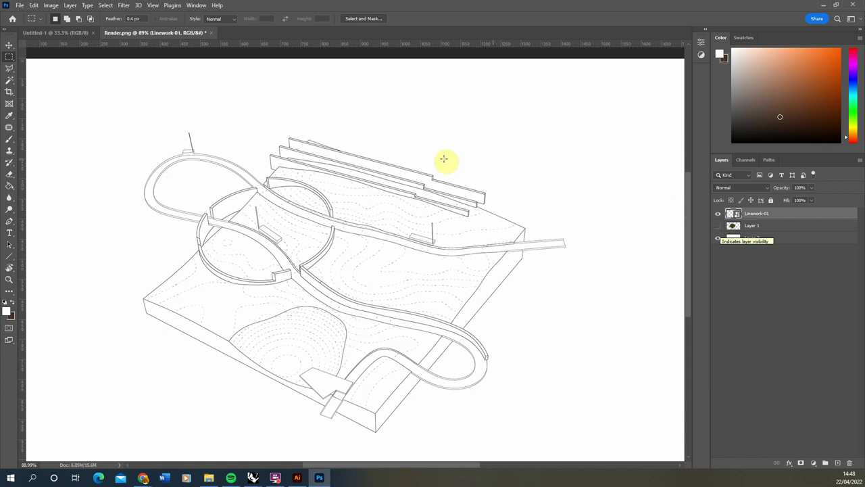
Step: Place the Shadows image from the 3D_View folder into the document at its default size
{"action": "scroll", "coordinate": [305, 236], "scroll_direction": "down", "scroll_amount": 1, "text": "alt"}
{"action": "left_click", "coordinate": [211, 480]}
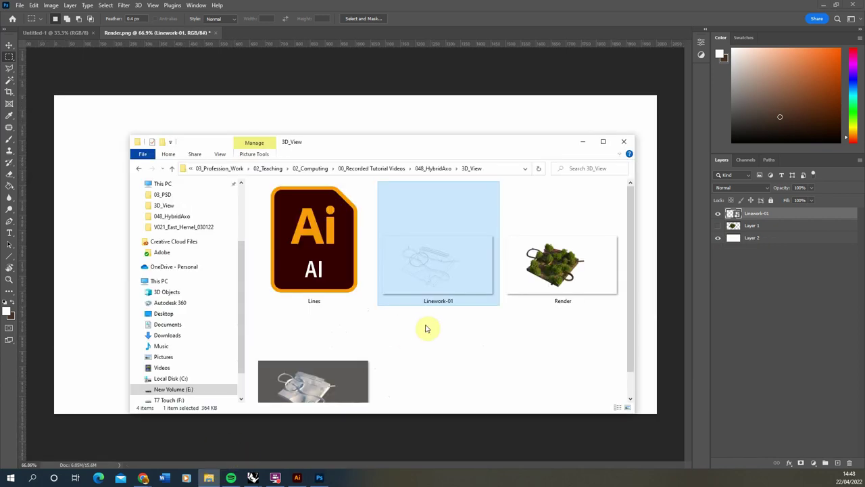
{"action": "left_click", "coordinate": [327, 369]}
{"action": "left_click_drag", "start_coordinate": [333, 381], "coordinate": [266, 156]}
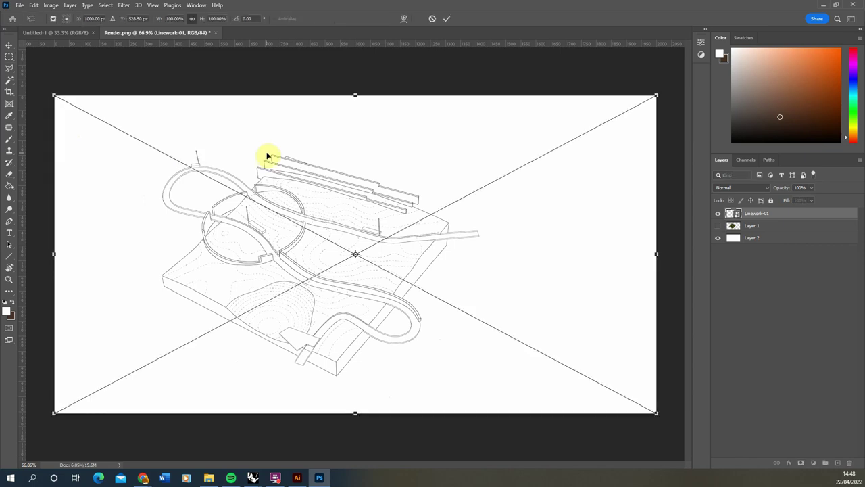
{"action": "left_click", "coordinate": [8, 58]}
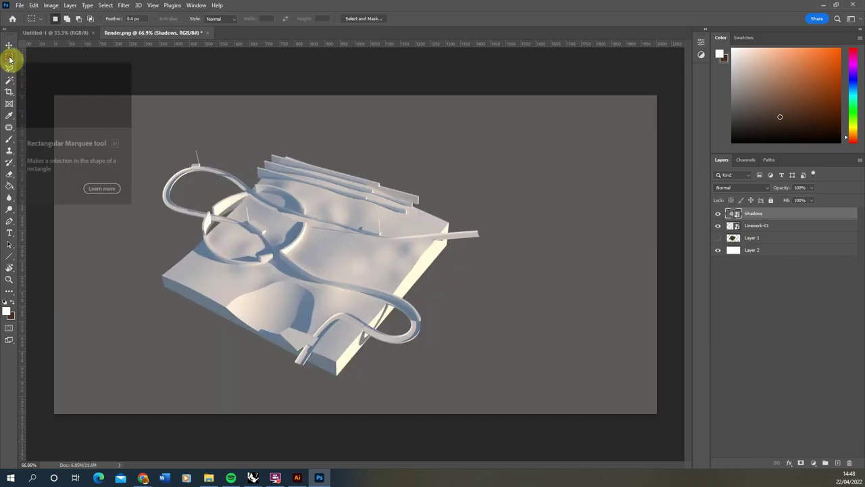
Step: Move the Shadows layer beneath the Linework-01 layer and inspect the linework against the shaded model
{"action": "left_click_drag", "start_coordinate": [755, 216], "coordinate": [761, 234]}
{"action": "left_click", "coordinate": [717, 237]}
{"action": "scroll", "coordinate": [252, 237], "scroll_direction": "up", "scroll_amount": 4, "text": "alt"}
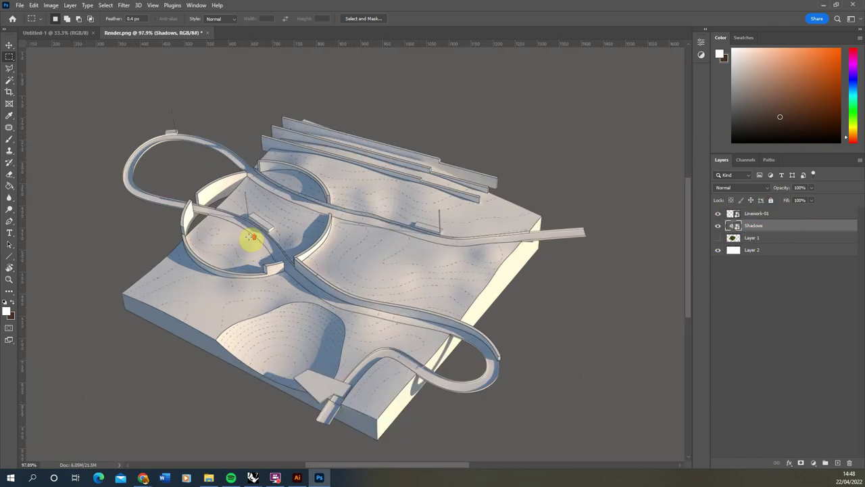
{"action": "scroll", "coordinate": [329, 270], "scroll_direction": "up", "scroll_amount": 2, "text": "alt"}
{"action": "scroll", "coordinate": [329, 272], "scroll_direction": "down", "scroll_amount": 6, "text": "alt"}
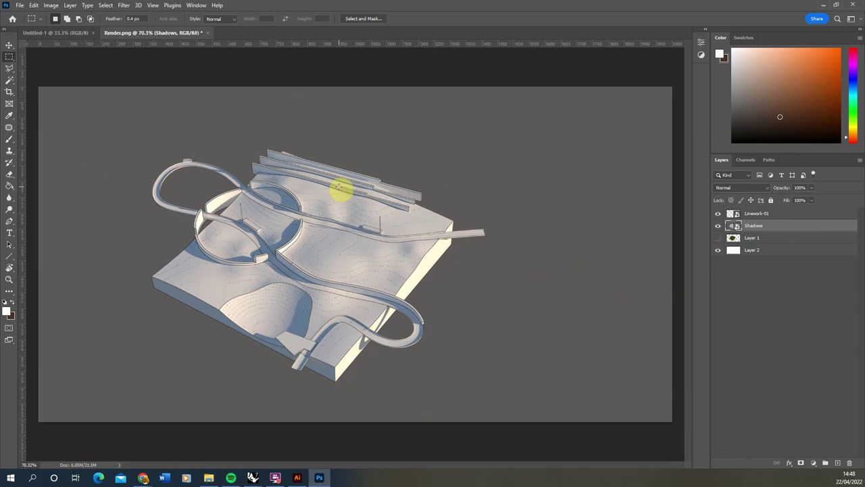
{"action": "scroll", "coordinate": [223, 282], "scroll_direction": "up", "scroll_amount": 5, "text": "alt"}
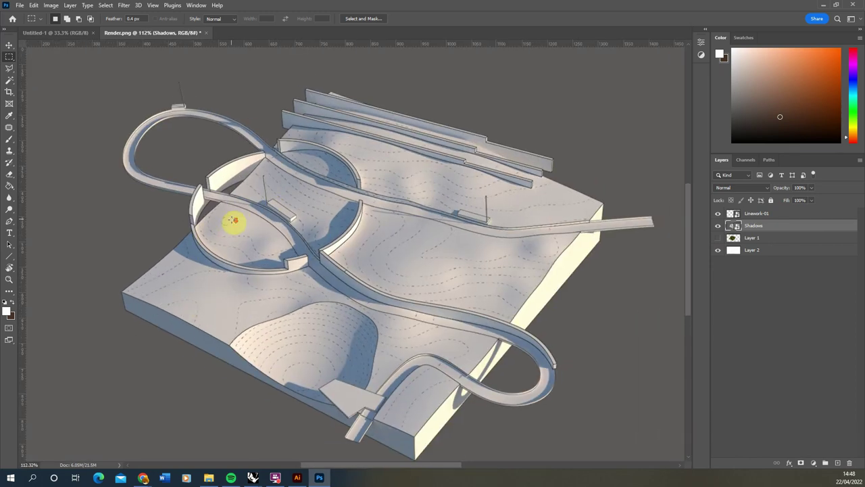
{"action": "scroll", "coordinate": [304, 251], "scroll_direction": "down", "scroll_amount": 2, "text": "alt"}
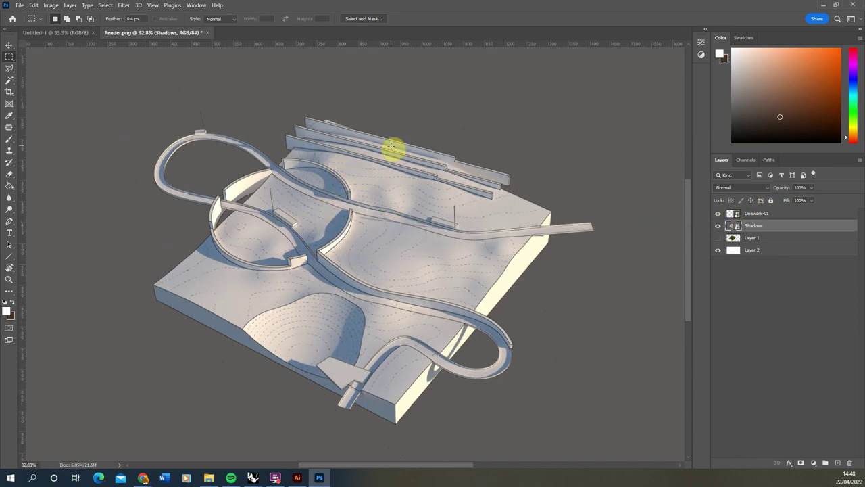
{"action": "scroll", "coordinate": [197, 264], "scroll_direction": "down", "scroll_amount": 1, "text": "alt"}
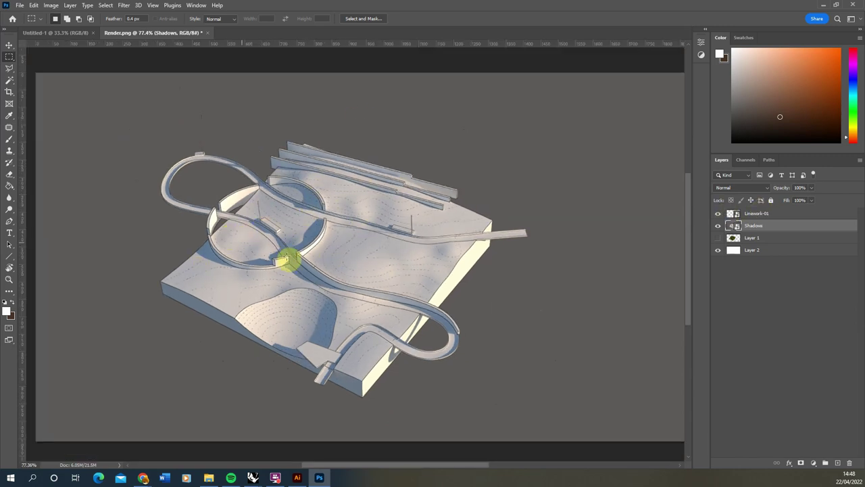
{"action": "left_click", "coordinate": [717, 235]}
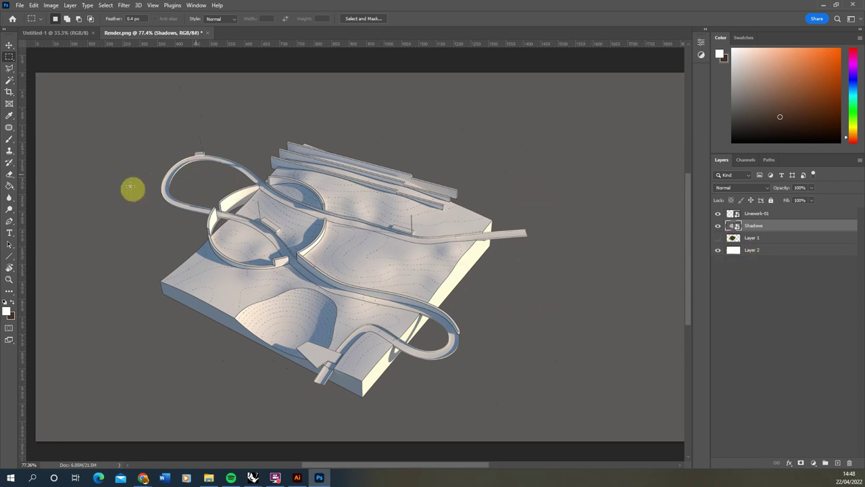
Step: Select the grey background of the Shadows layer with the Magic Wand and mask it out, keeping only the model
{"action": "left_click", "coordinate": [9, 81]}
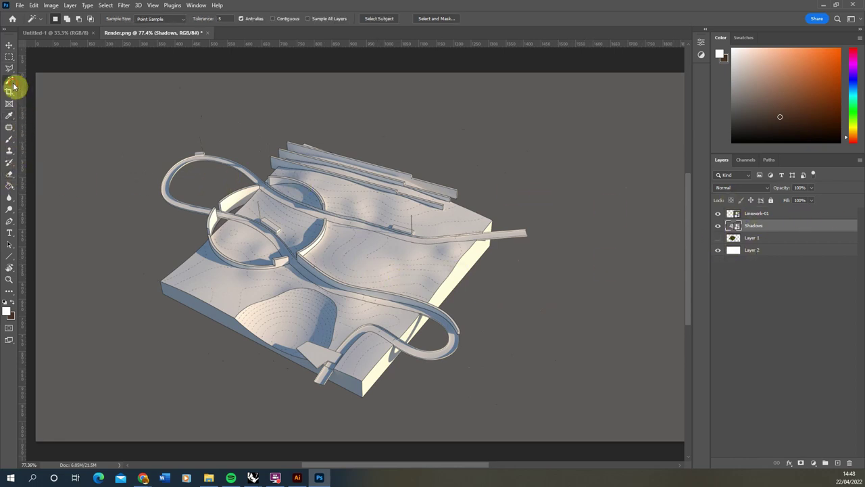
{"action": "left_click", "coordinate": [140, 127]}
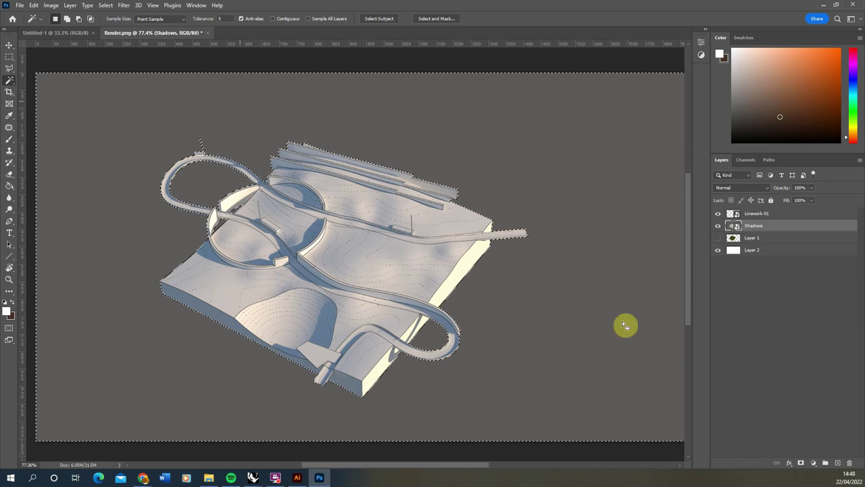
{"action": "left_click", "coordinate": [801, 463]}
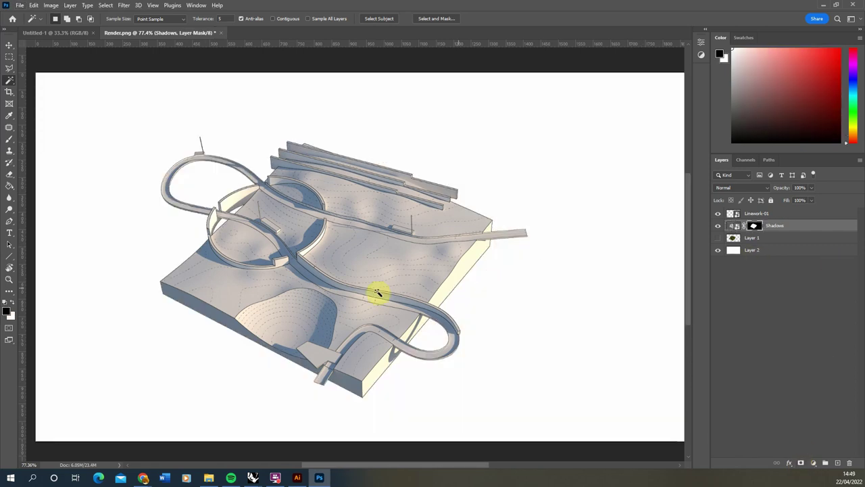
{"action": "scroll", "coordinate": [377, 292], "scroll_direction": "down", "scroll_amount": 2, "text": "alt"}
Step: Lower the fill of the Shadows layer to 60% and check the softened shading on the model
{"action": "left_click", "coordinate": [7, 58]}
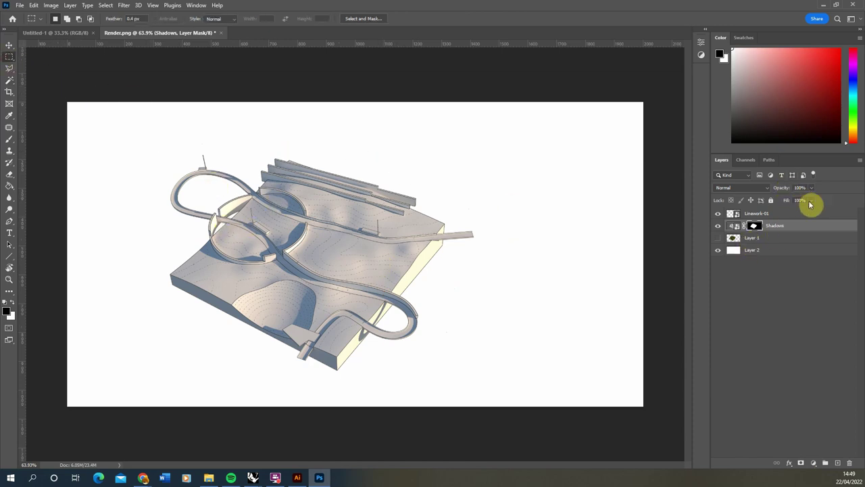
{"action": "left_click_drag", "start_coordinate": [796, 212], "coordinate": [794, 213]}
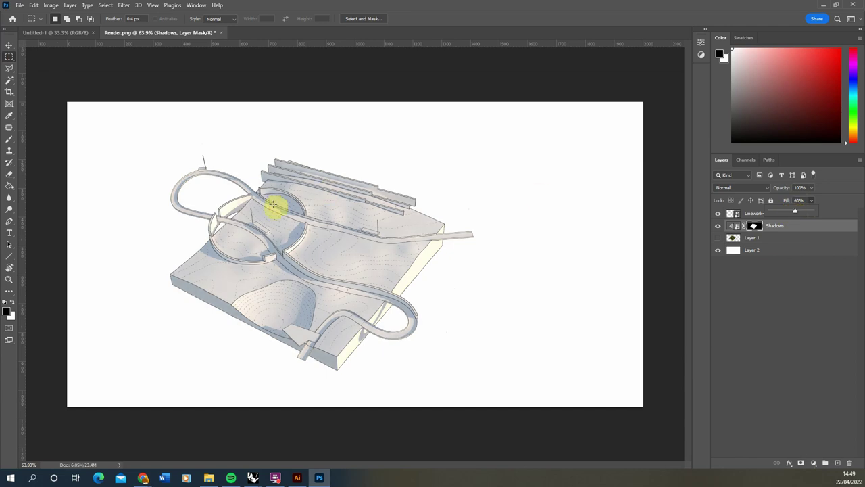
{"action": "scroll", "coordinate": [257, 211], "scroll_direction": "up", "scroll_amount": 5, "text": "alt"}
{"action": "scroll", "coordinate": [213, 240], "scroll_direction": "down", "scroll_amount": 4, "text": "alt"}
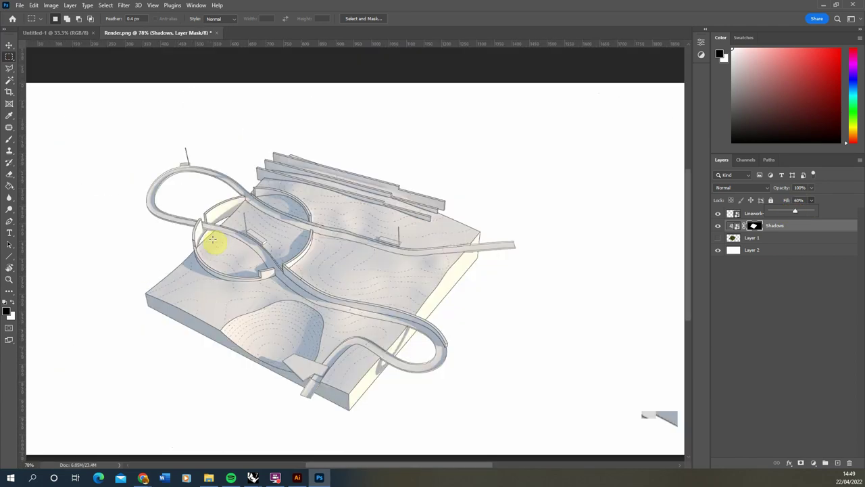
Step: Move the hidden Layer 1 above Linework-01, rename it Render and make it visible
{"action": "left_click", "coordinate": [760, 241]}
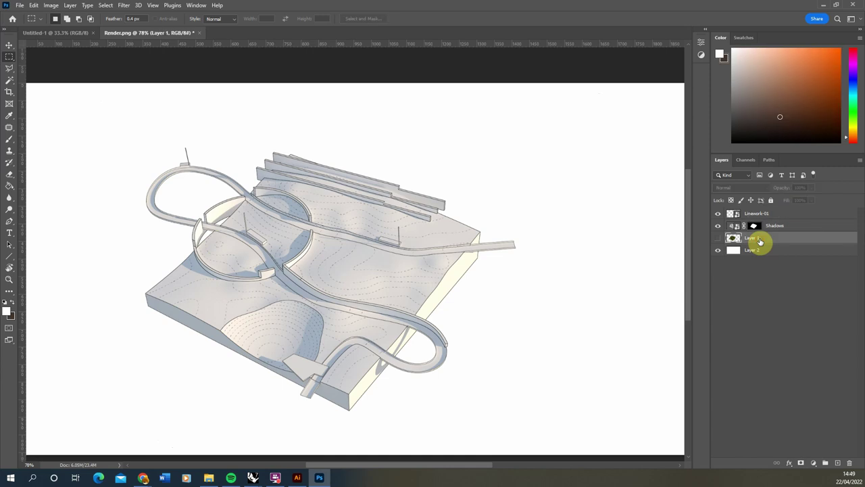
{"action": "left_click_drag", "start_coordinate": [762, 242], "coordinate": [749, 214]}
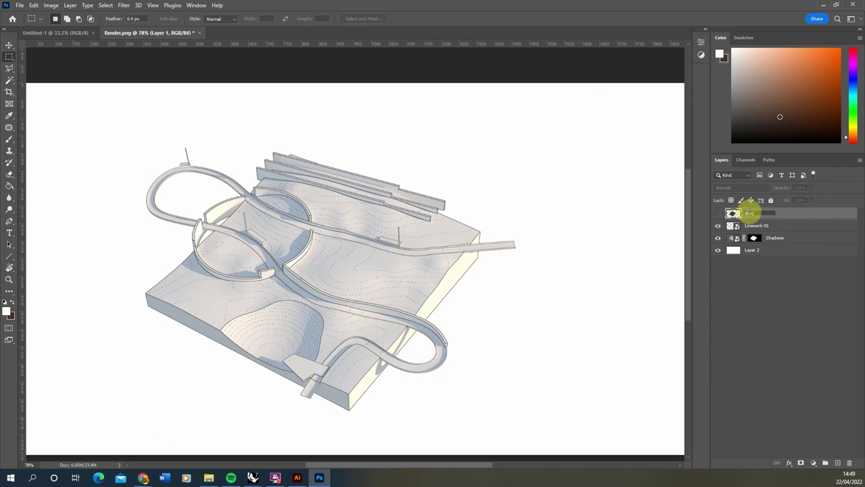
{"action": "left_click", "coordinate": [797, 213]}
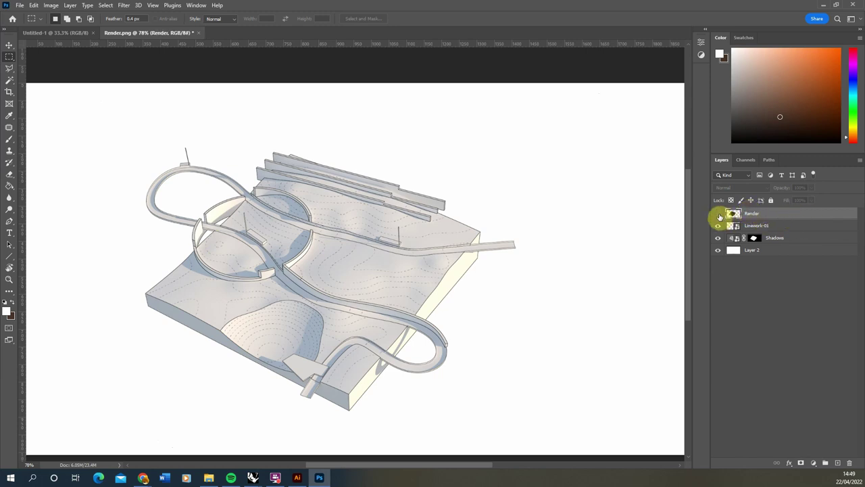
{"action": "left_click", "coordinate": [718, 214]}
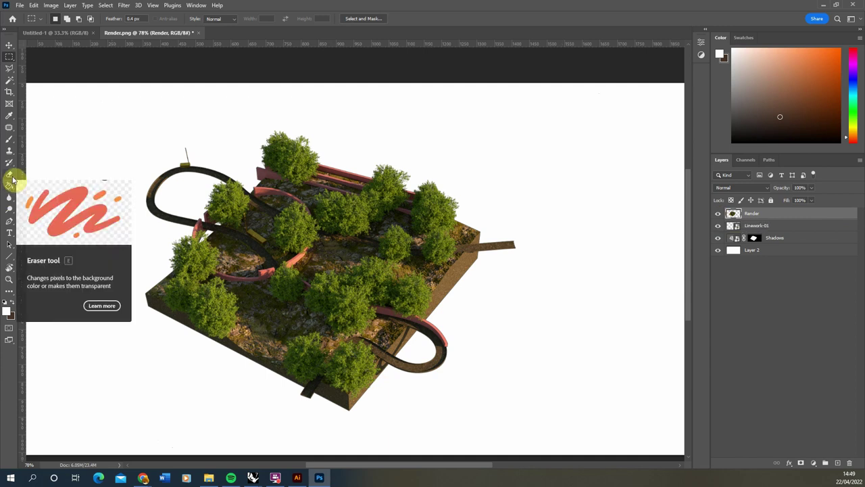
Step: Mask the Render layer to a rectangular selection over the trees beside the long walls at the model's rear corner
{"action": "scroll", "coordinate": [247, 196], "scroll_direction": "up", "scroll_amount": 5, "text": "alt"}
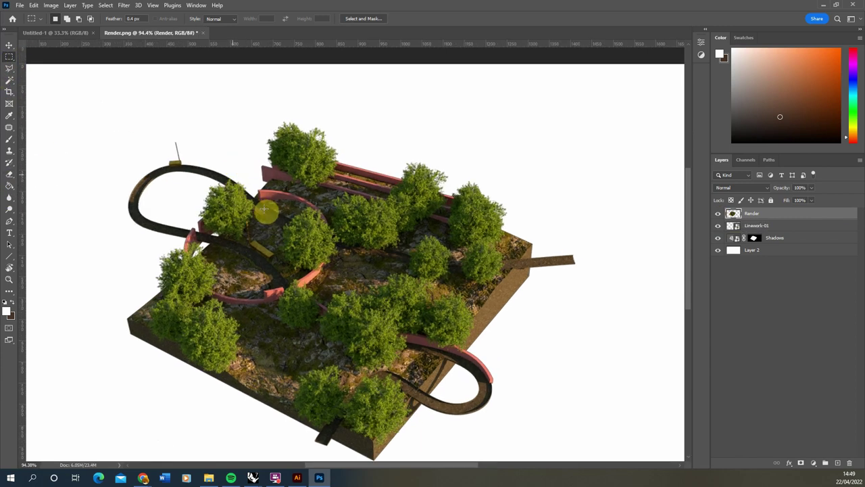
{"action": "scroll", "coordinate": [277, 202], "scroll_direction": "down", "scroll_amount": 5, "text": "alt"}
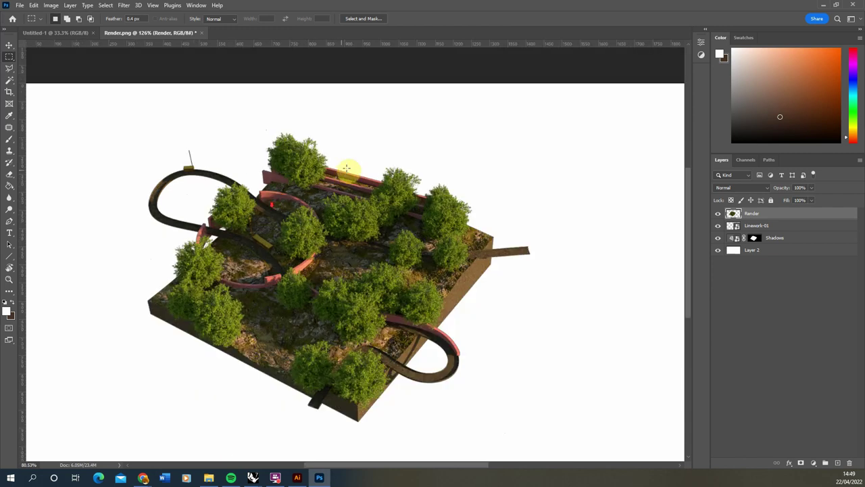
{"action": "left_click_drag", "start_coordinate": [357, 147], "coordinate": [478, 284]}
{"action": "mouse_move", "coordinate": [419, 240]}
{"action": "left_mouse_down"}
{"action": "mouse_move", "coordinate": [405, 250]}
{"action": "mouse_move", "coordinate": [419, 244]}
{"action": "left_mouse_up"}
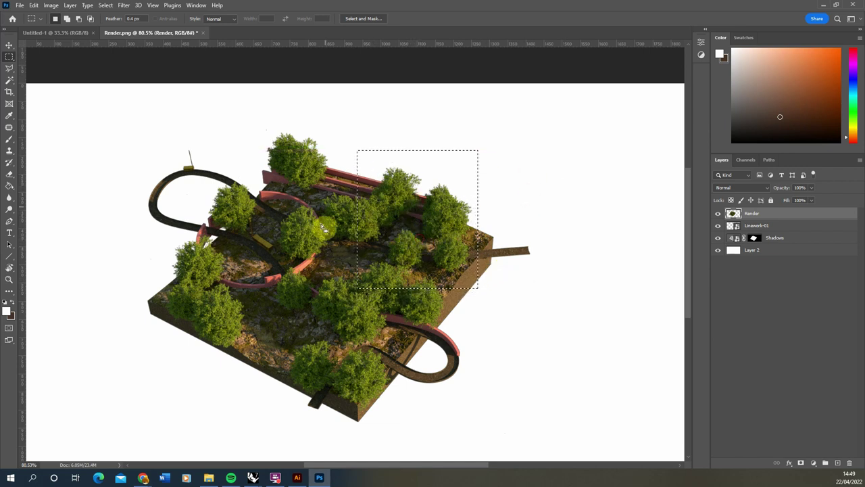
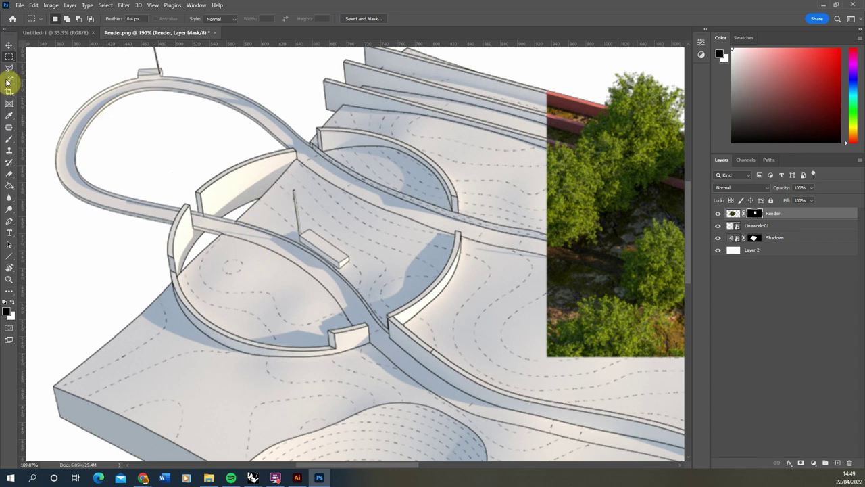
Step: Make a circular selection around the bench inside the ring walls and erase the mask there with a 125 px eraser to reveal the render
{"action": "right_click", "coordinate": [10, 60]}
{"action": "left_click", "coordinate": [32, 64]}
{"action": "left_click_drag", "start_coordinate": [315, 257], "coordinate": [386, 177], "text": "alt"}
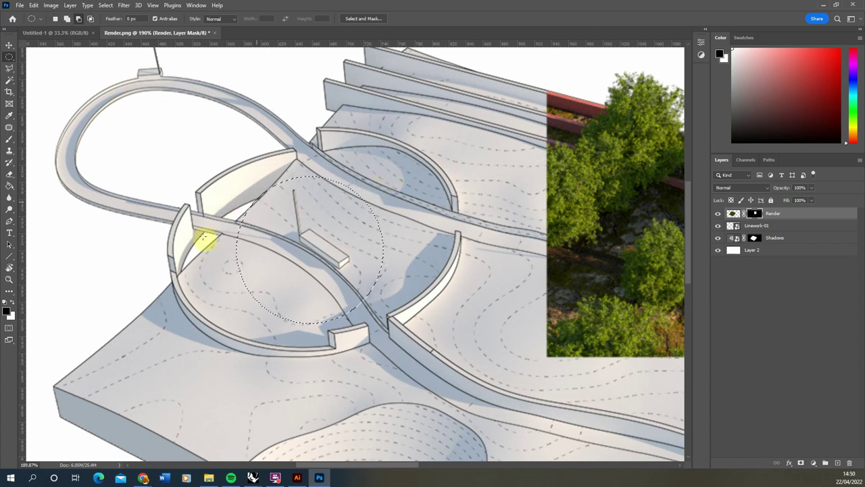
{"action": "left_click", "coordinate": [10, 174]}
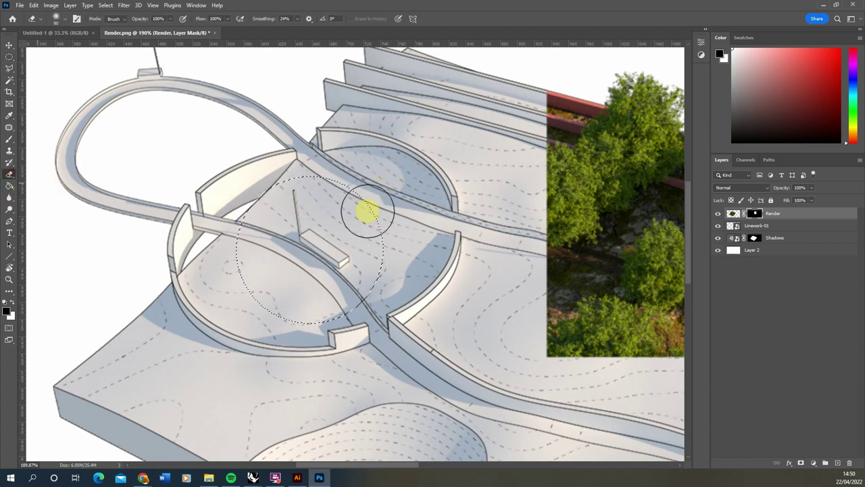
{"action": "key", "text": "bracketright"}
{"action": "key", "text": "bracketright"}
{"action": "key", "text": "bracketright"}
{"action": "mouse_move", "coordinate": [313, 227]}
{"action": "left_mouse_down"}
{"action": "mouse_move", "coordinate": [309, 169]}
{"action": "mouse_move", "coordinate": [234, 296]}
{"action": "mouse_move", "coordinate": [257, 309]}
{"action": "mouse_move", "coordinate": [396, 319]}
{"action": "left_mouse_up"}
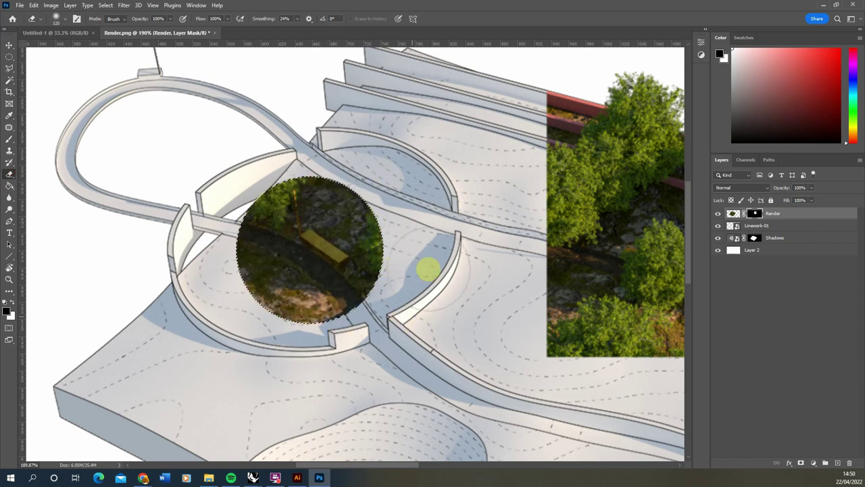
Step: Reveal the render inside a second circular selection around the platform at the front edge by erasing the Render layer's mask
{"action": "left_click", "coordinate": [9, 57]}
{"action": "scroll", "coordinate": [196, 185], "scroll_direction": "down", "scroll_amount": 5, "text": "alt"}
{"action": "left_click_drag", "start_coordinate": [295, 432], "coordinate": [434, 305]}
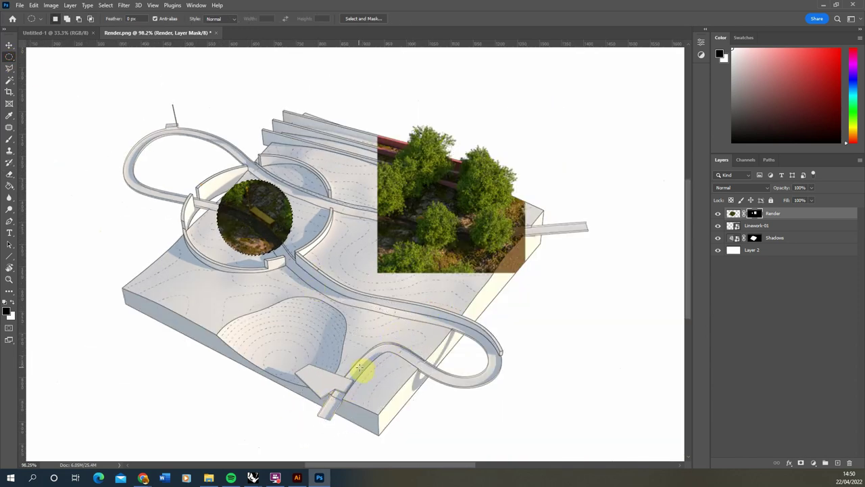
{"action": "left_click_drag", "start_coordinate": [305, 373], "coordinate": [332, 369]}
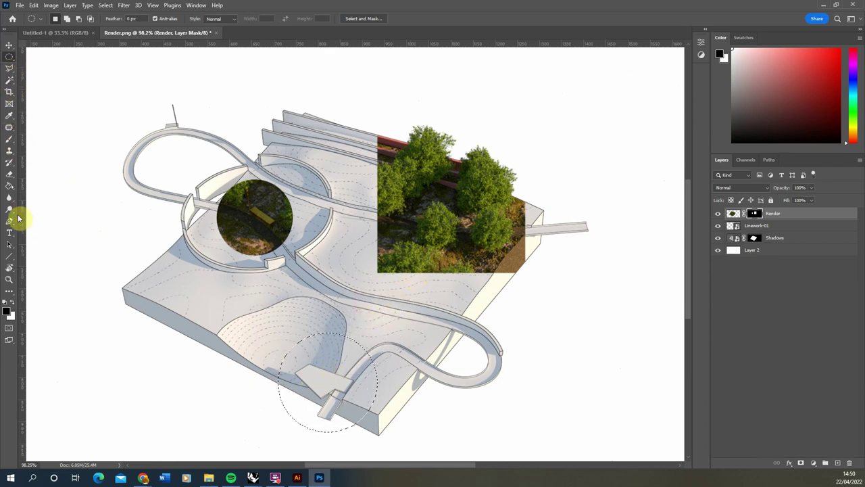
{"action": "left_click", "coordinate": [8, 175]}
{"action": "mouse_move", "coordinate": [317, 375]}
{"action": "left_mouse_down"}
{"action": "mouse_move", "coordinate": [306, 334]}
{"action": "mouse_move", "coordinate": [334, 378]}
{"action": "mouse_move", "coordinate": [282, 408]}
{"action": "mouse_move", "coordinate": [364, 382]}
{"action": "mouse_move", "coordinate": [338, 361]}
{"action": "left_mouse_up"}
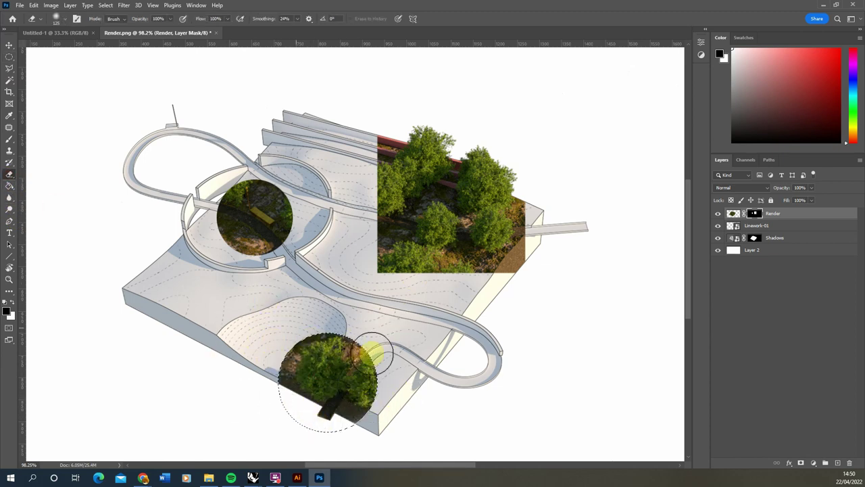
{"action": "left_click", "coordinate": [10, 56]}
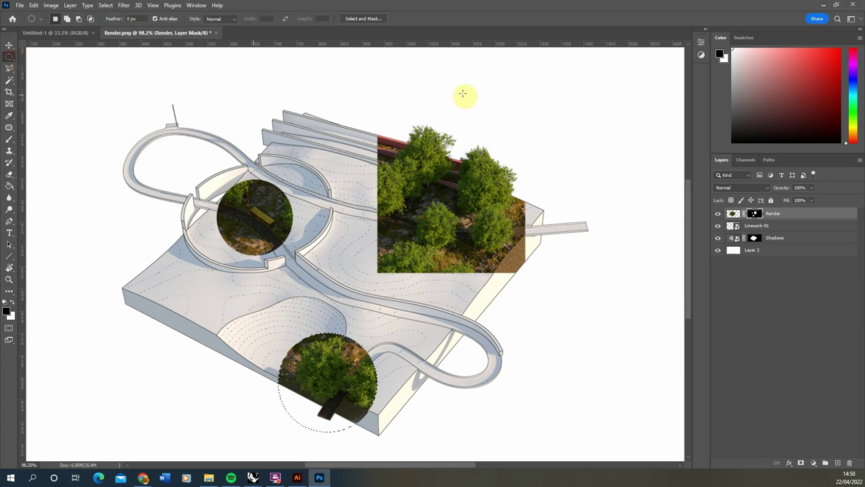
Step: Hide the rectangular patch of trees by the long walls: select around it and erase it to black on the Render layer's mask
{"action": "left_click", "coordinate": [8, 61]}
{"action": "left_click", "coordinate": [48, 54]}
{"action": "mouse_move", "coordinate": [592, 84]}
{"action": "left_mouse_down"}
{"action": "mouse_move", "coordinate": [388, 230]}
{"action": "mouse_move", "coordinate": [356, 298]}
{"action": "left_mouse_up"}
{"action": "key", "text": "e"}
{"action": "key", "text": "x"}
{"action": "mouse_move", "coordinate": [464, 257]}
{"action": "left_mouse_down"}
{"action": "mouse_move", "coordinate": [506, 264]}
{"action": "mouse_move", "coordinate": [307, 267]}
{"action": "mouse_move", "coordinate": [312, 225]}
{"action": "mouse_move", "coordinate": [392, 142]}
{"action": "mouse_move", "coordinate": [381, 286]}
{"action": "mouse_move", "coordinate": [407, 60]}
{"action": "mouse_move", "coordinate": [466, 154]}
{"action": "mouse_move", "coordinate": [515, 141]}
{"action": "mouse_move", "coordinate": [451, 98]}
{"action": "mouse_move", "coordinate": [417, 227]}
{"action": "mouse_move", "coordinate": [505, 174]}
{"action": "mouse_move", "coordinate": [457, 219]}
{"action": "mouse_move", "coordinate": [515, 234]}
{"action": "mouse_move", "coordinate": [525, 155]}
{"action": "left_mouse_up"}
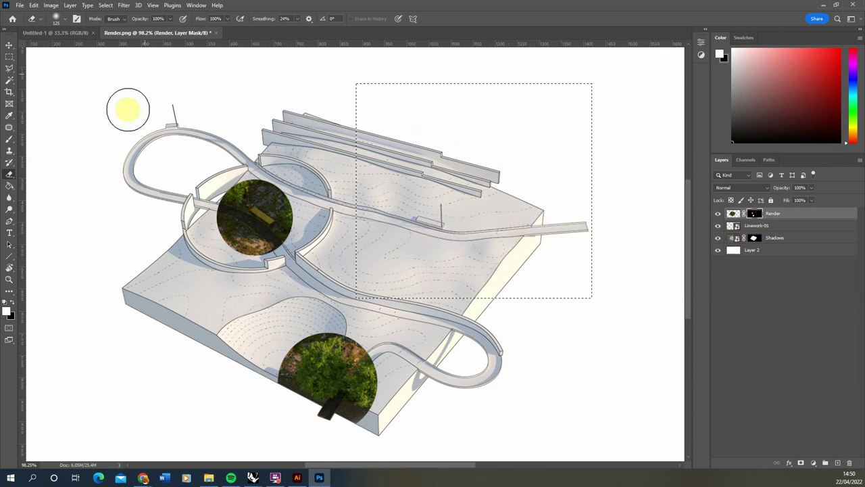
Step: Make a circular selection around the bench and pole beside the path near the long walls and erase the Render mask there to reveal the render
{"action": "left_click_drag", "start_coordinate": [8, 61], "coordinate": [38, 66]}
{"action": "left_click_drag", "start_coordinate": [427, 235], "coordinate": [446, 223], "text": "alt"}
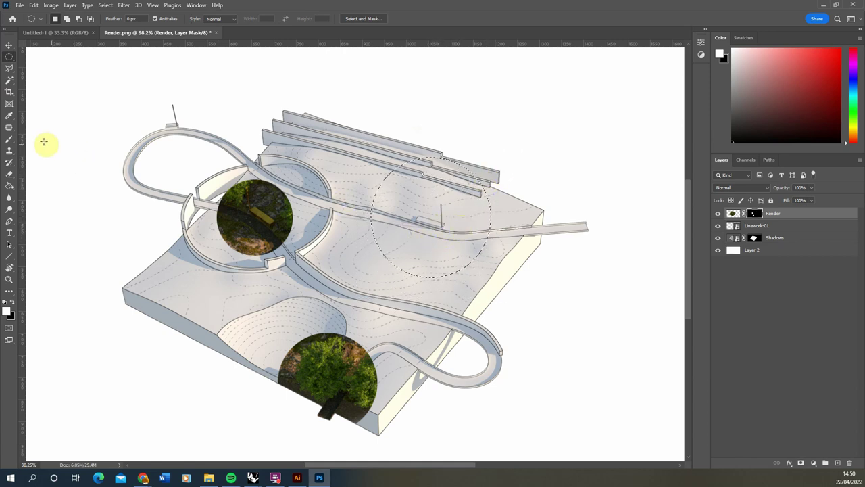
{"action": "left_click", "coordinate": [9, 173]}
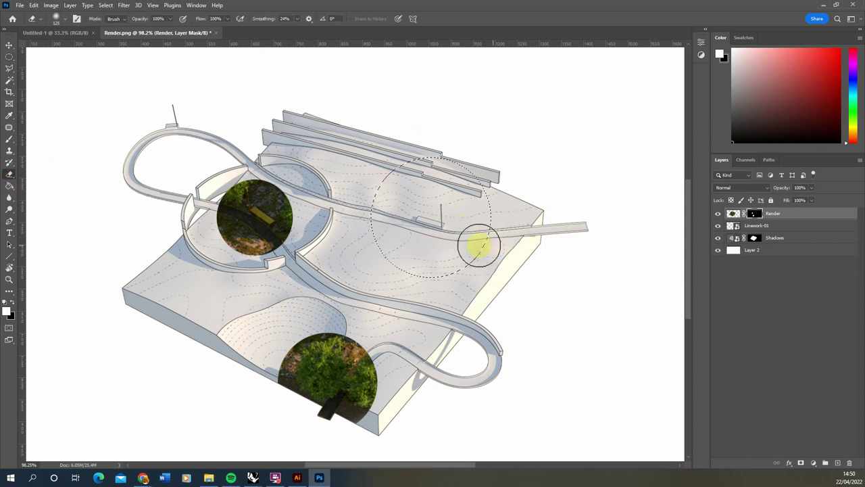
{"action": "mouse_move", "coordinate": [432, 254]}
{"action": "left_mouse_down"}
{"action": "mouse_move", "coordinate": [493, 275]}
{"action": "mouse_move", "coordinate": [544, 187]}
{"action": "mouse_move", "coordinate": [366, 196]}
{"action": "mouse_move", "coordinate": [381, 243]}
{"action": "mouse_move", "coordinate": [313, 203]}
{"action": "mouse_move", "coordinate": [328, 233]}
{"action": "mouse_move", "coordinate": [471, 169]}
{"action": "mouse_move", "coordinate": [479, 206]}
{"action": "mouse_move", "coordinate": [430, 263]}
{"action": "left_mouse_up"}
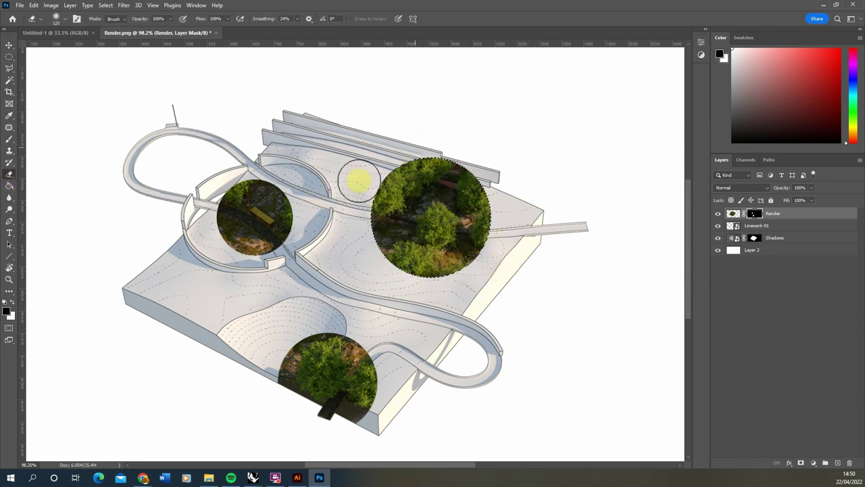
{"action": "left_click", "coordinate": [9, 68]}
{"action": "left_click", "coordinate": [10, 57]}
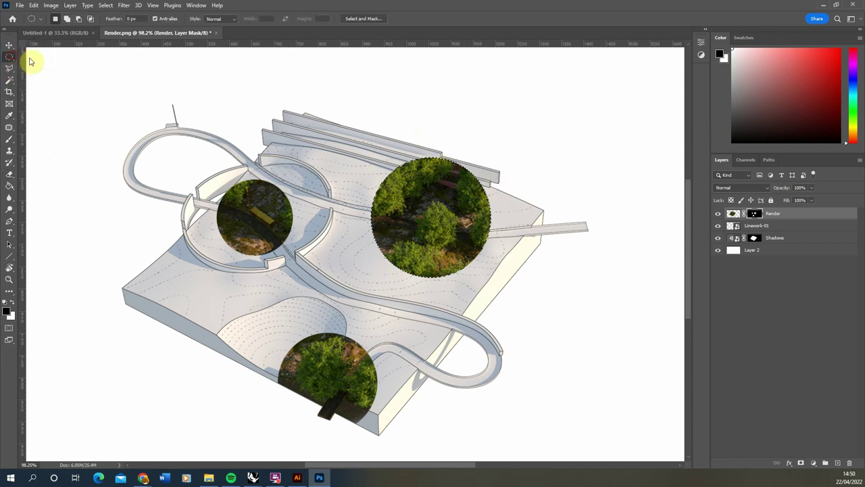
{"action": "scroll", "coordinate": [299, 225], "scroll_direction": "down", "scroll_amount": 1, "text": "alt"}
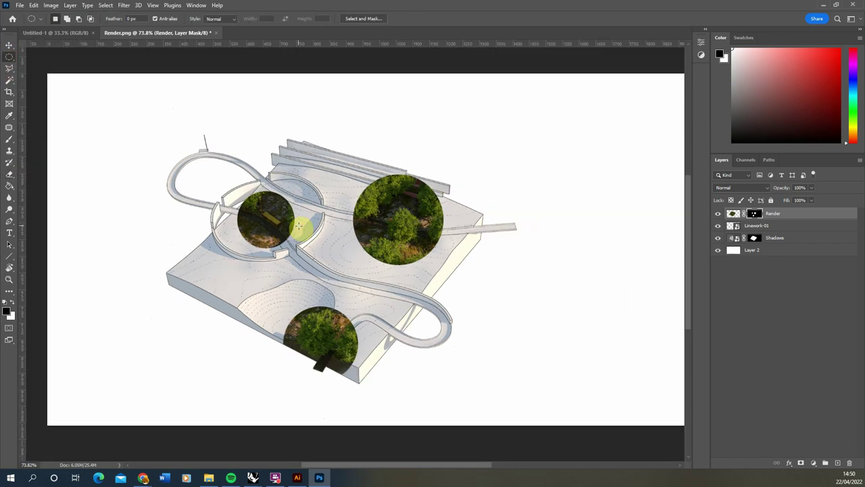
{"action": "scroll", "coordinate": [274, 178], "scroll_direction": "up", "scroll_amount": 1, "text": "alt"}
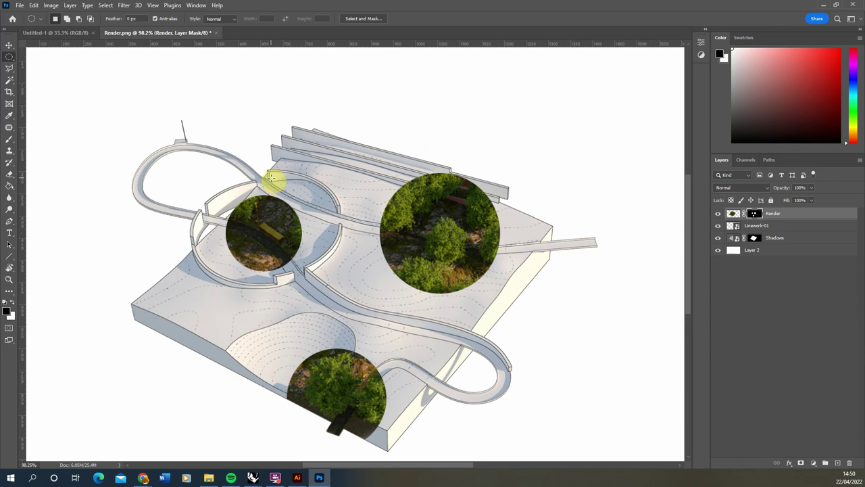